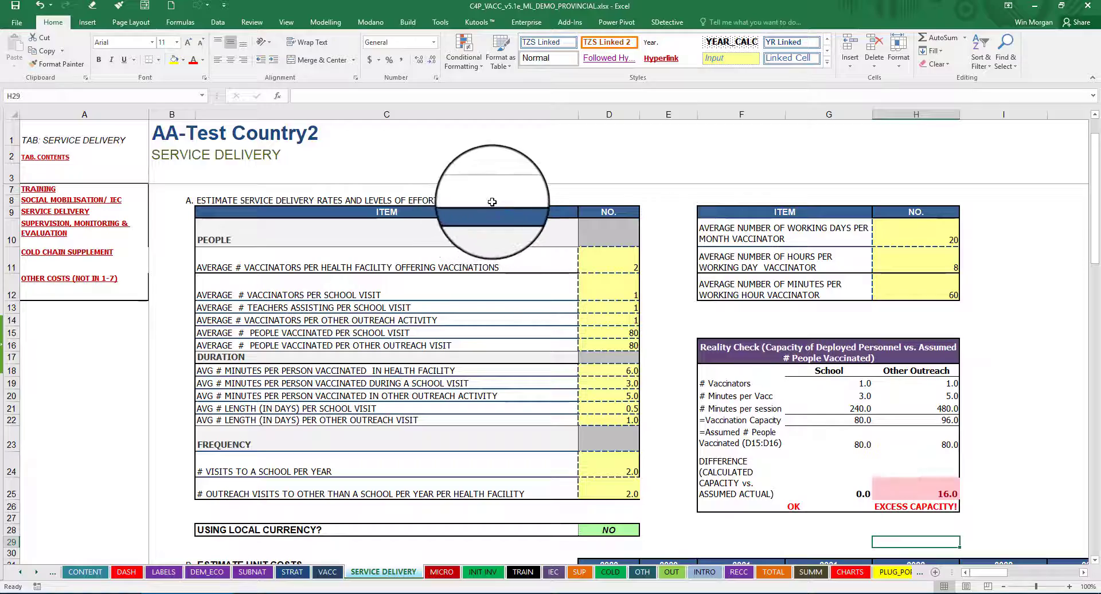
Look through the SERVICE DELIVERY sheet's assumptions, unit cost tables and expected outputs and costs section
scroll(474, 202, down, 8)
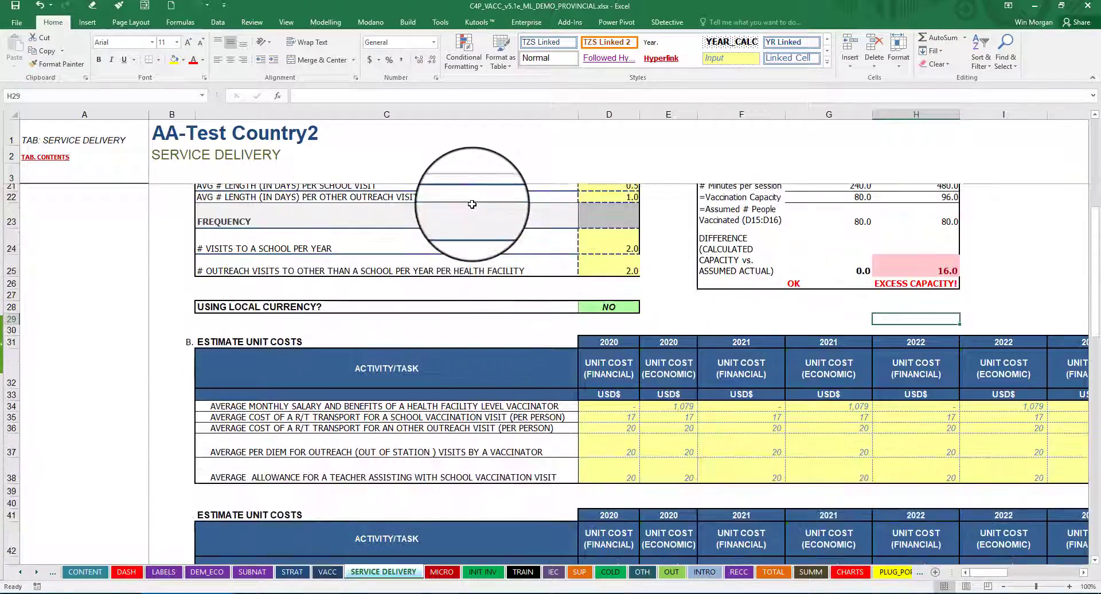
scroll(472, 204, down, 3)
scroll(472, 205, up, 1)
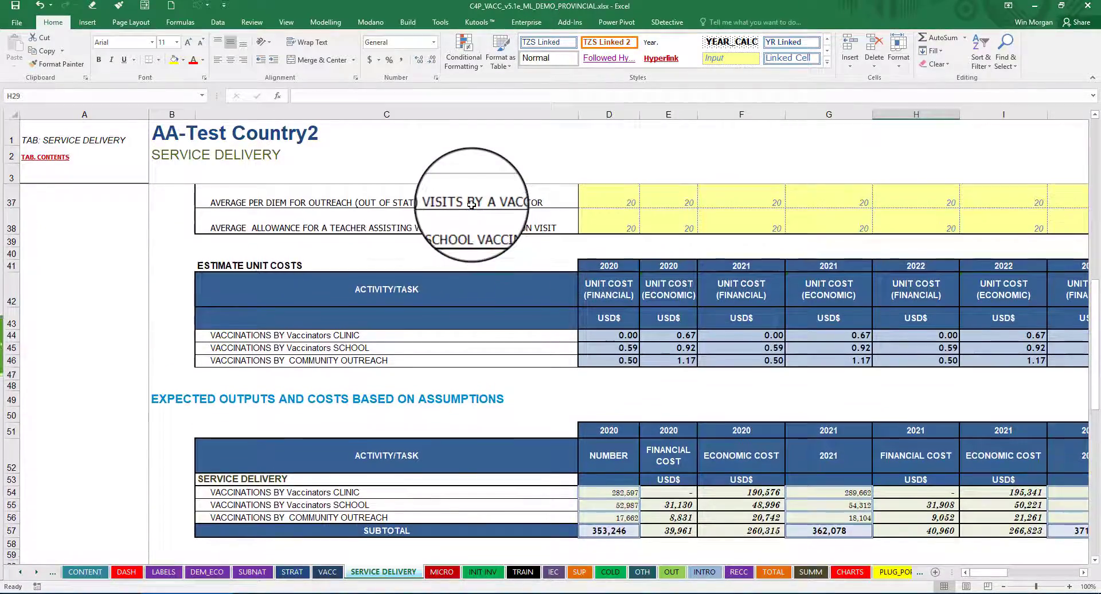
scroll(472, 204, down, 1)
scroll(472, 204, up, 2)
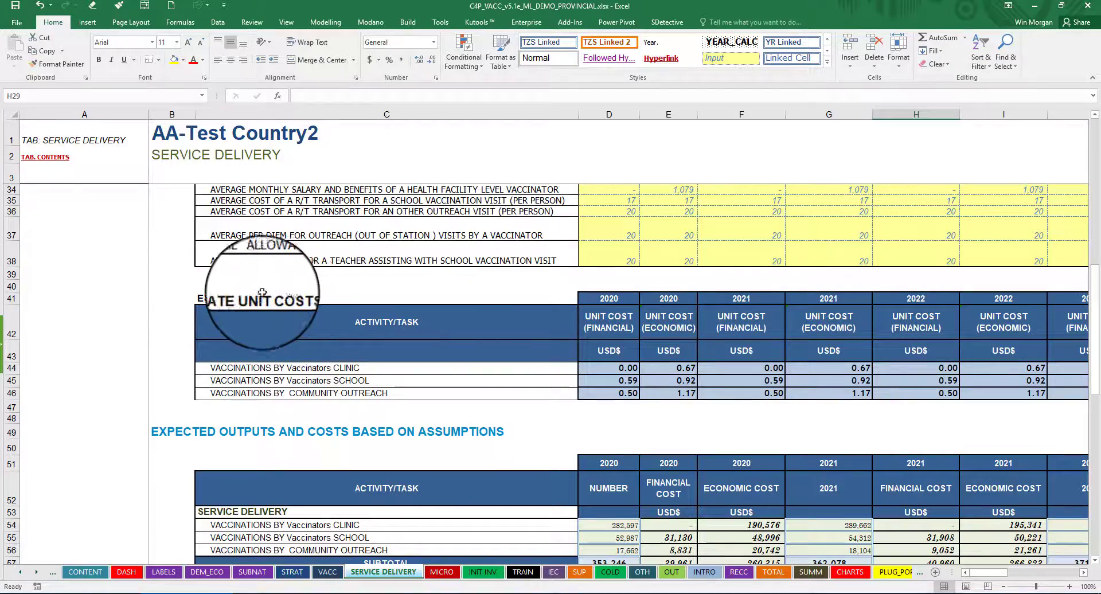
scroll(471, 287, up, 5)
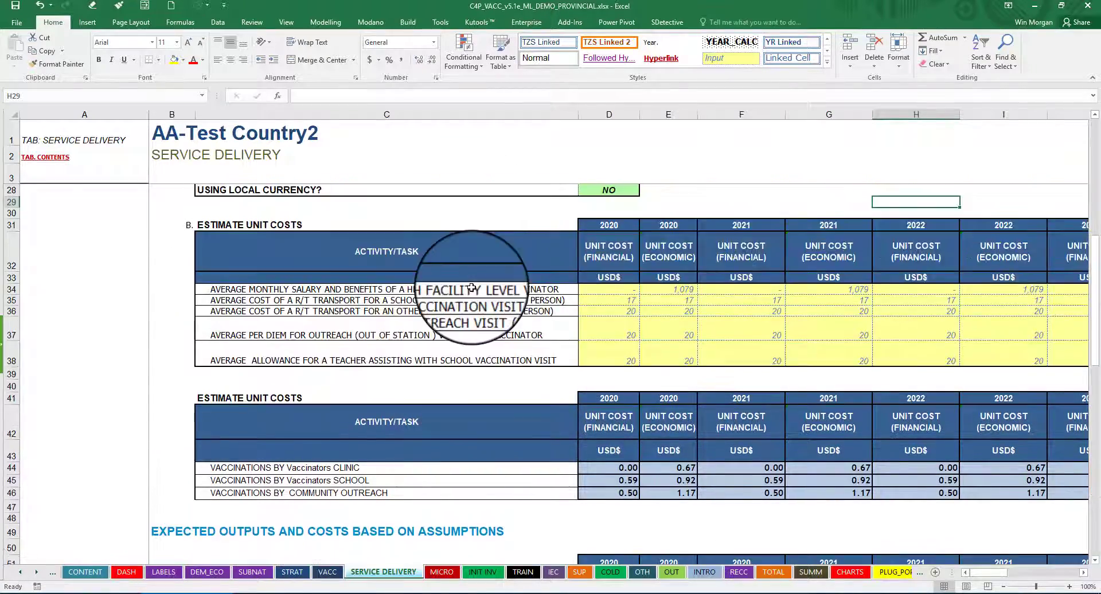
scroll(471, 287, up, 5)
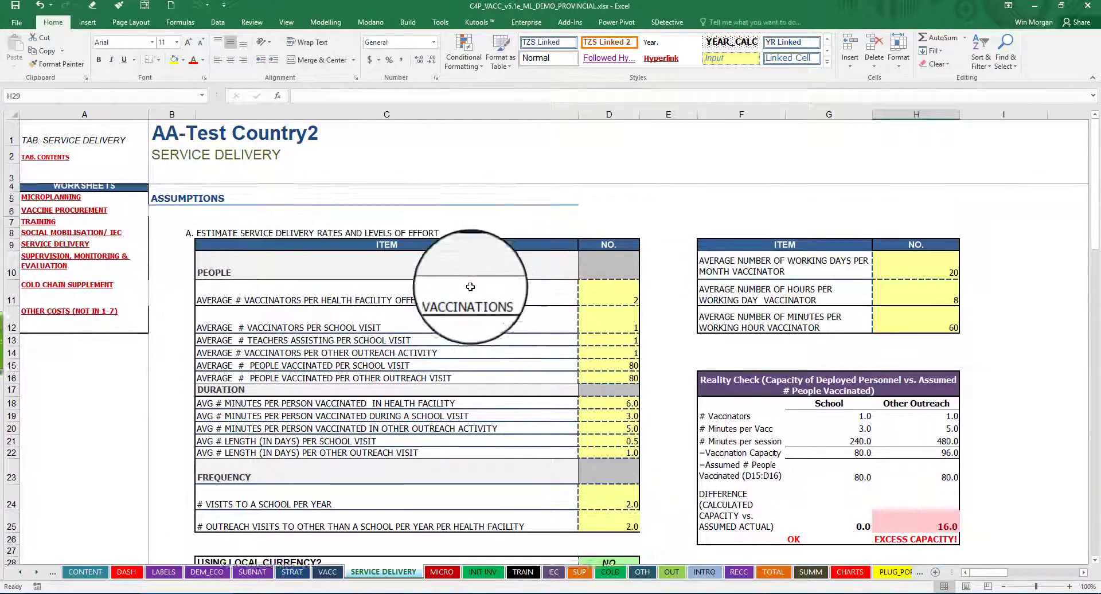
scroll(470, 285, down, 4)
scroll(469, 286, down, 2)
scroll(462, 287, up, 7)
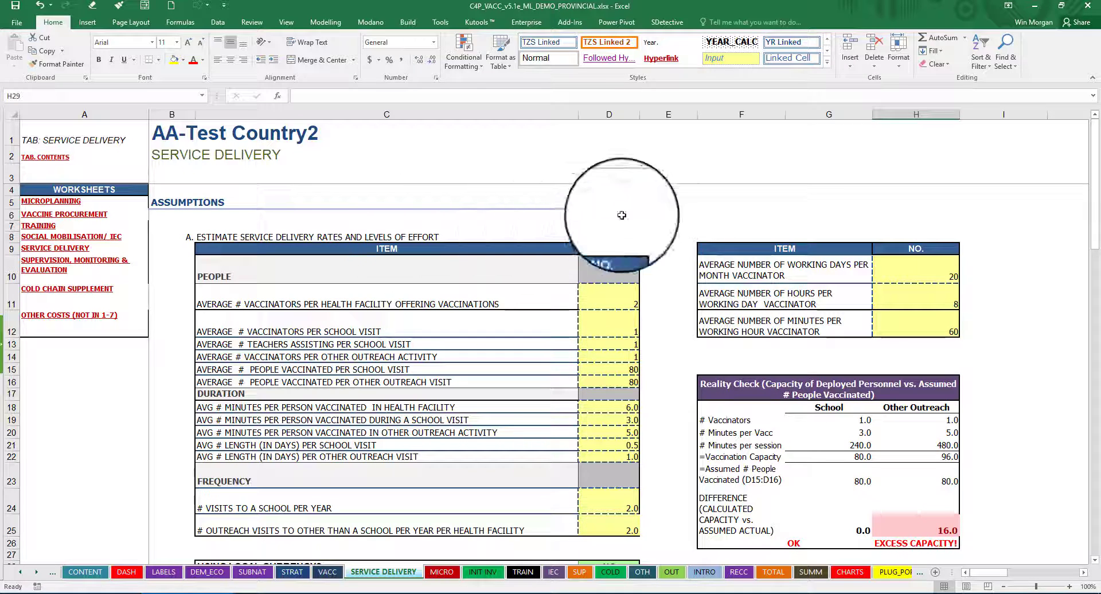
click(689, 205)
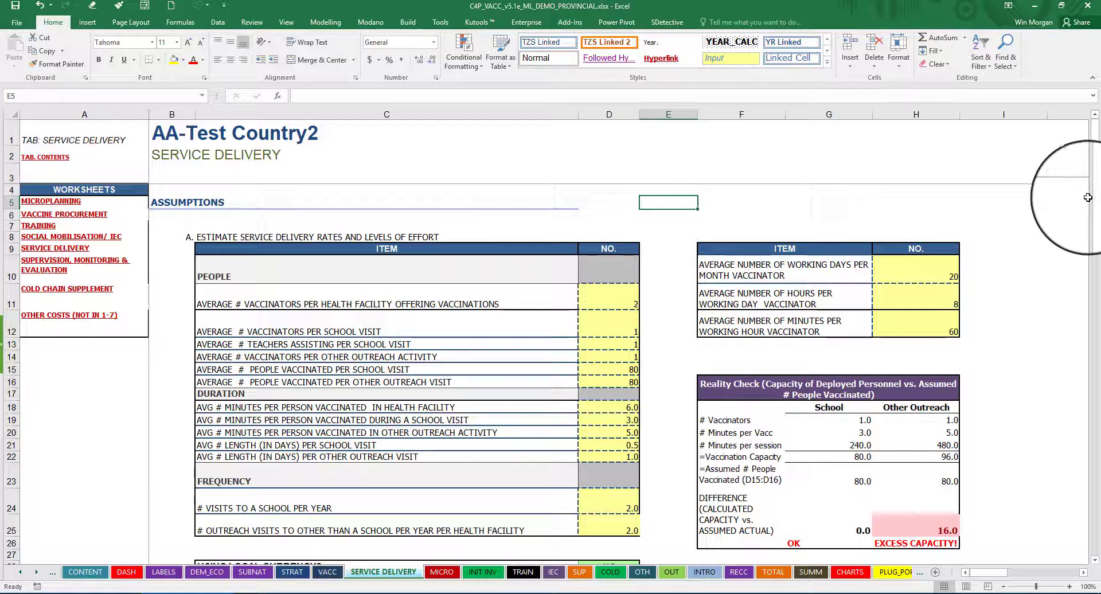
drag(1096, 193, 1097, 182)
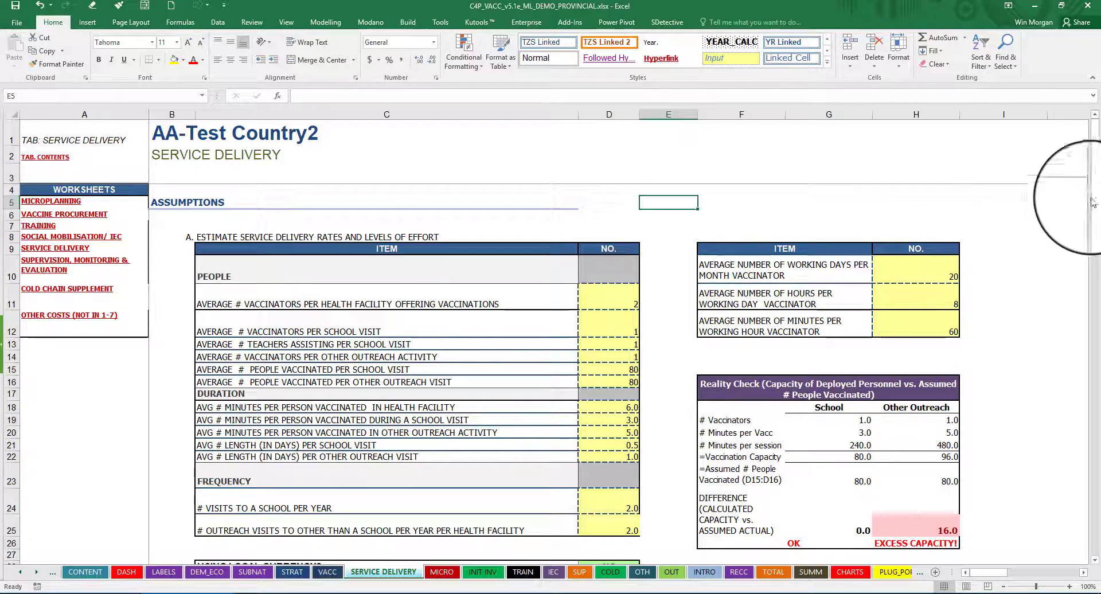
scroll(1095, 203, down, 1)
scroll(1095, 207, down, 1)
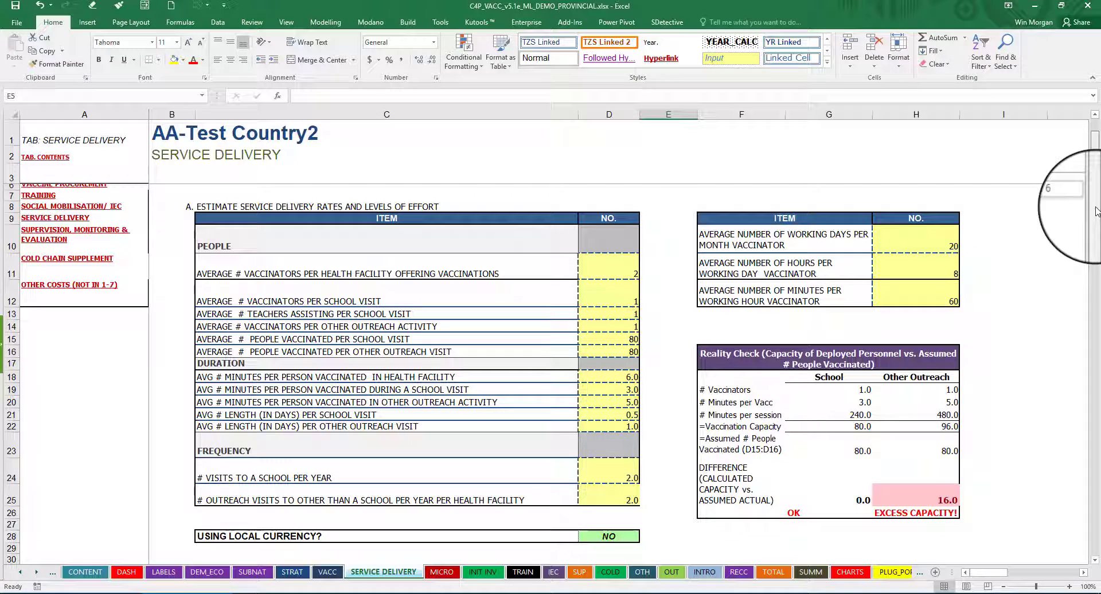
drag(1095, 211, 1096, 211)
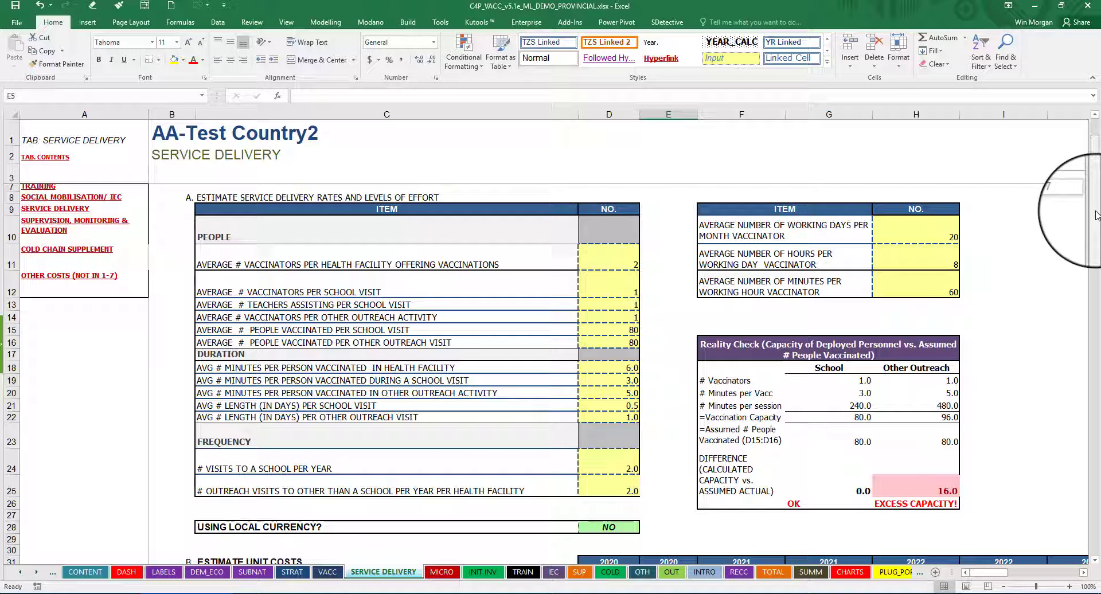
drag(1096, 216, 1096, 211)
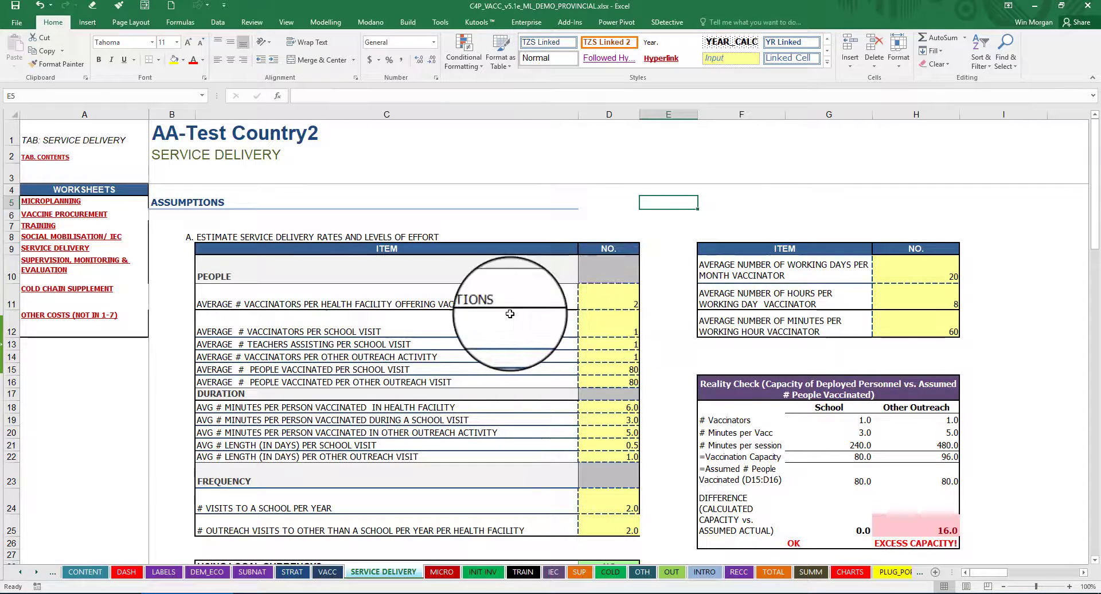
Examine the average number of vaccinators per health facility and per school visit in the PEOPLE assumptions
click(629, 304)
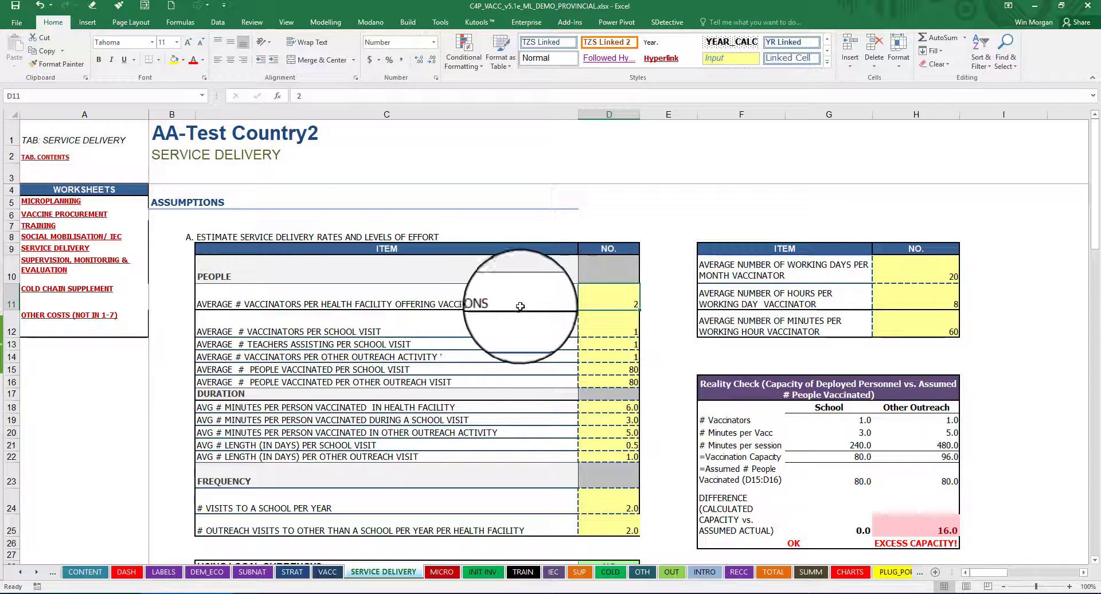
click(628, 300)
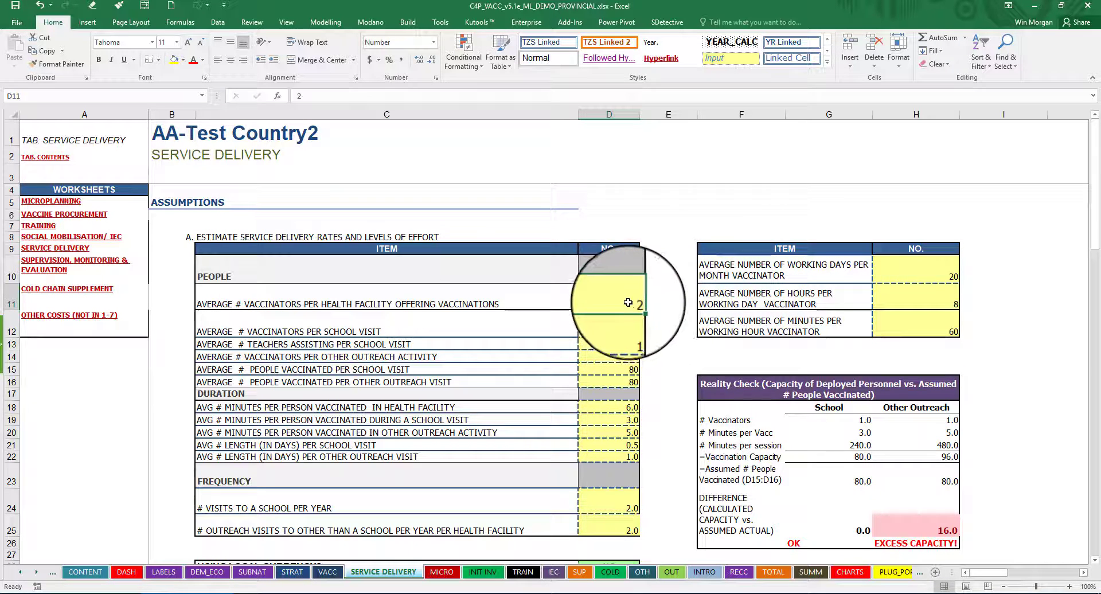
click(616, 329)
scroll(637, 315, down, 1)
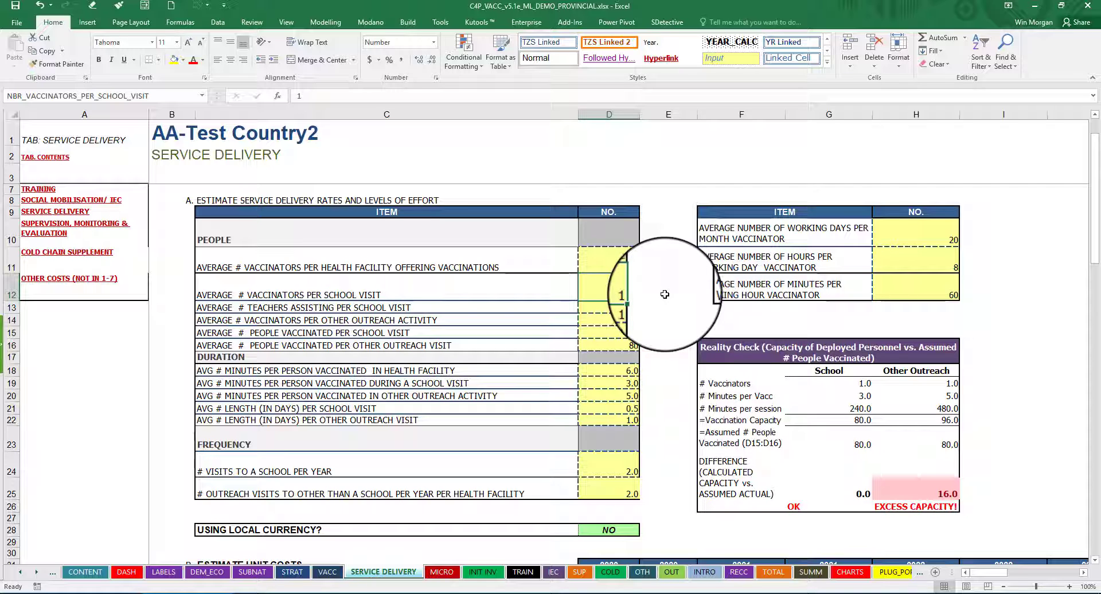
click(625, 292)
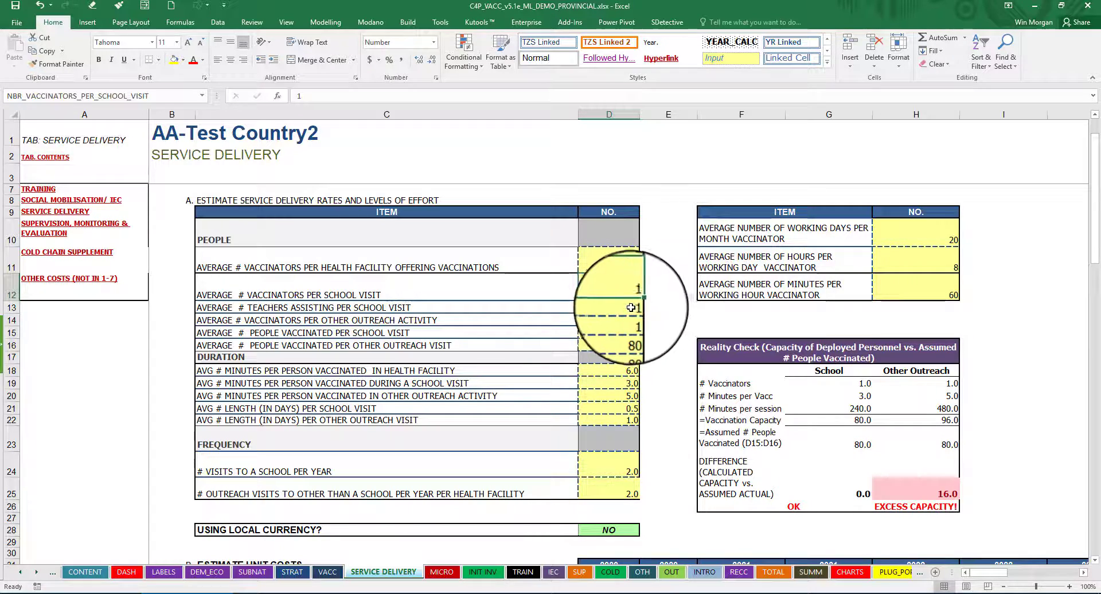
Examine the average number of teachers assisting per school visit and of vaccinators per other outreach activity
click(623, 308)
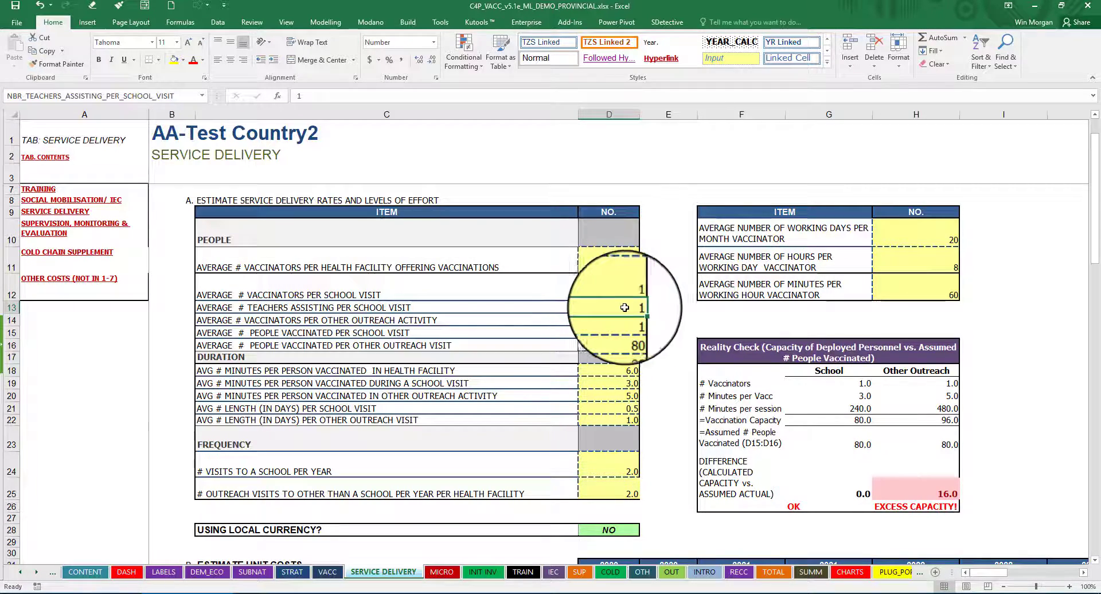
click(620, 308)
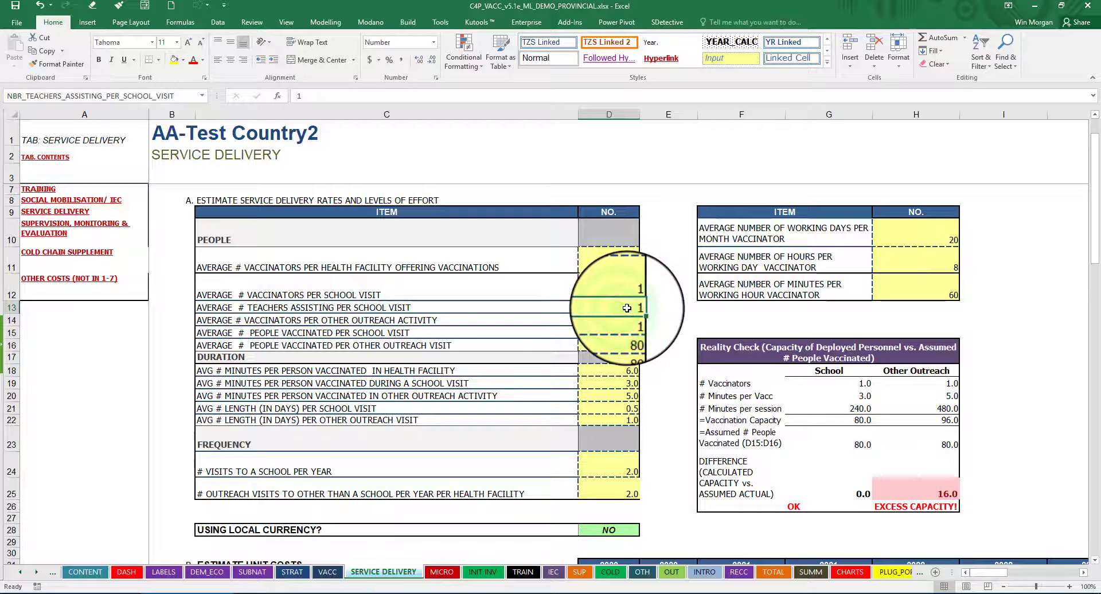
click(630, 308)
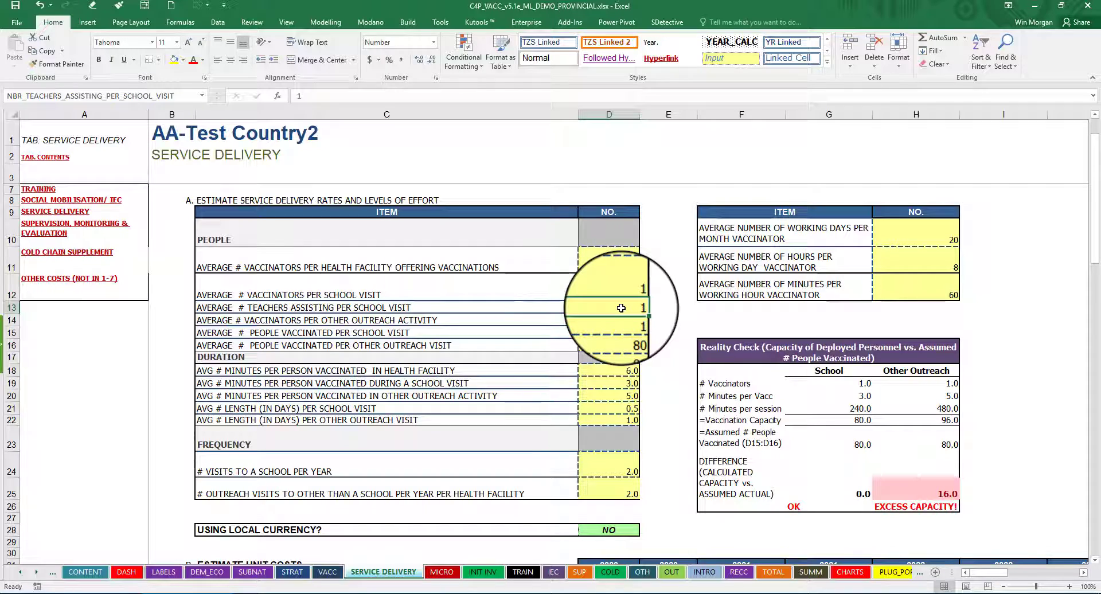
scroll(621, 308, down, 1)
click(620, 274)
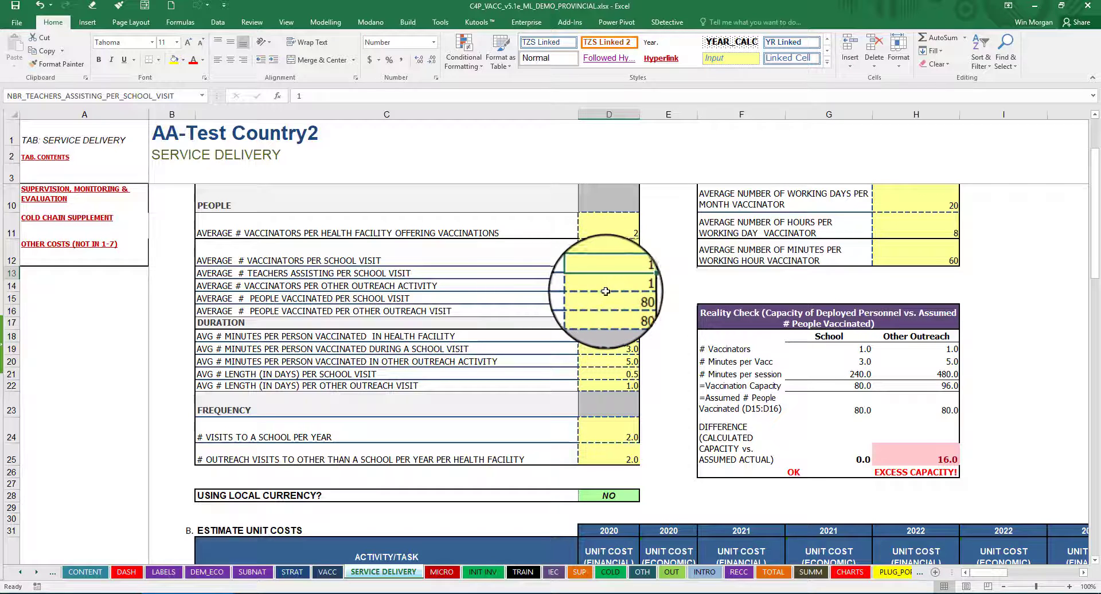
click(607, 287)
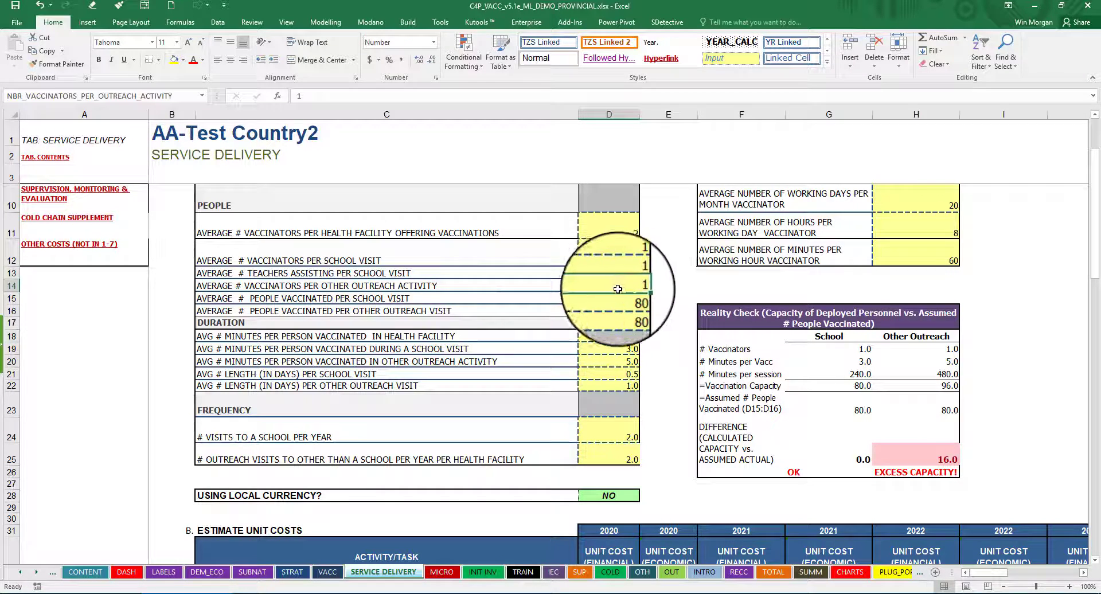
click(617, 286)
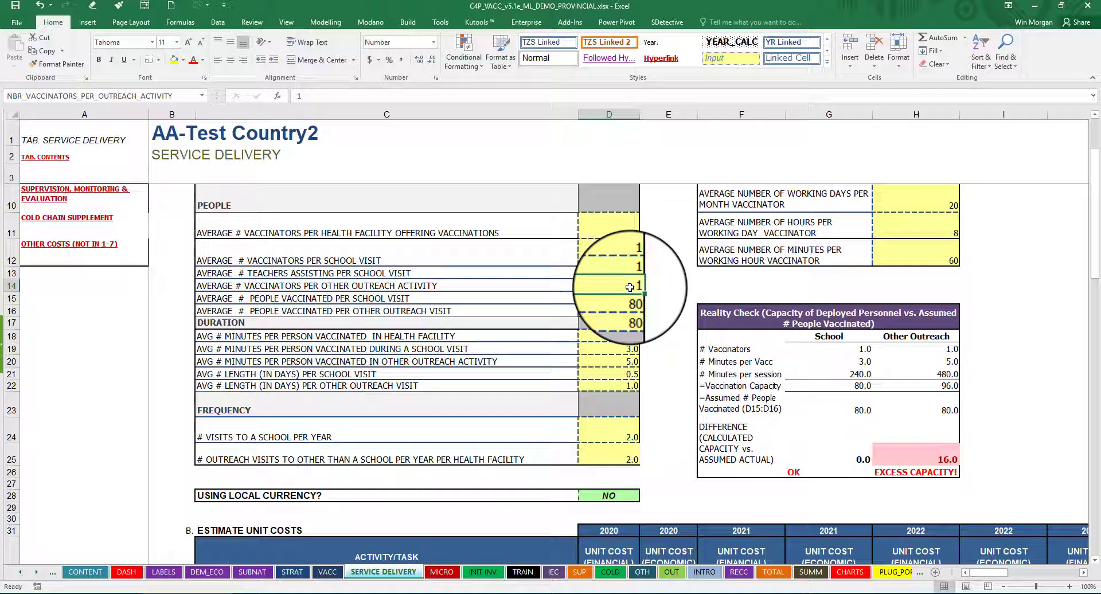
click(629, 288)
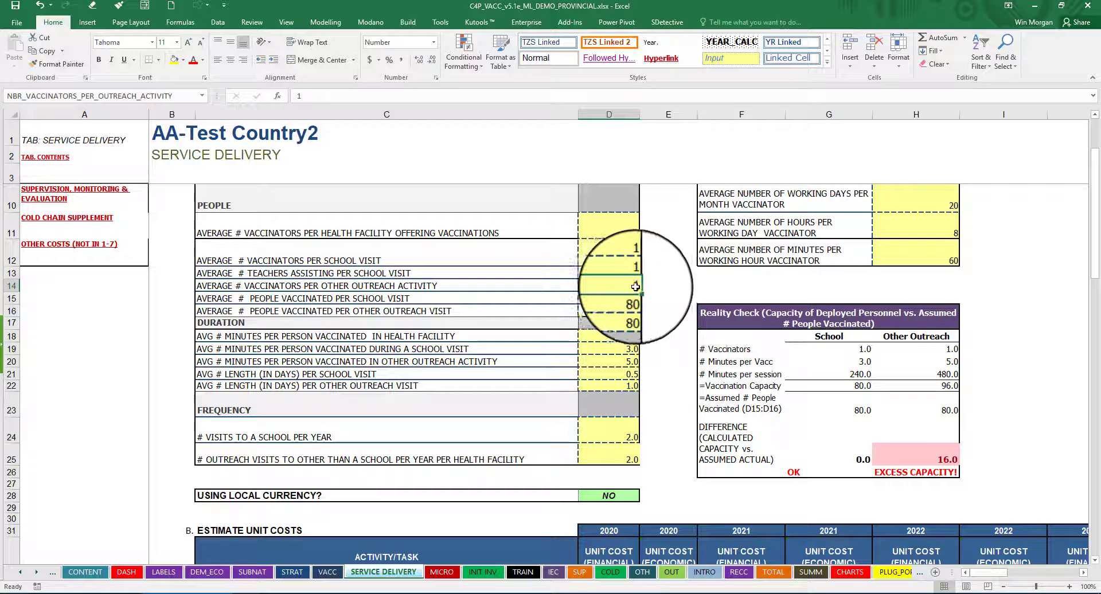
Examine the average number of people vaccinated per school visit and per other outreach visit alongside the Reality Check table
click(615, 298)
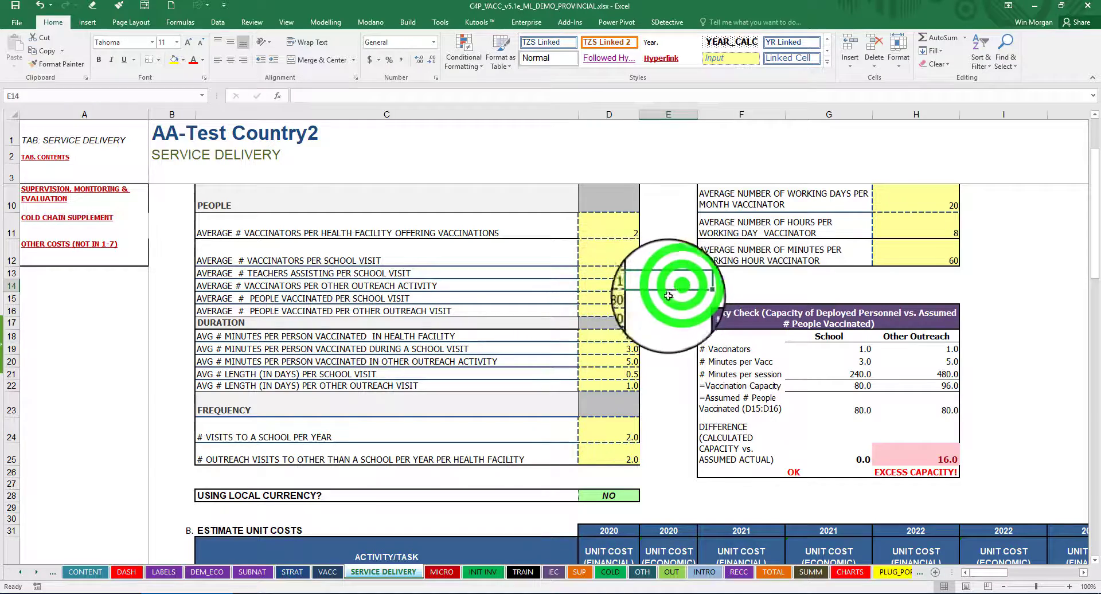
scroll(691, 295, down, 2)
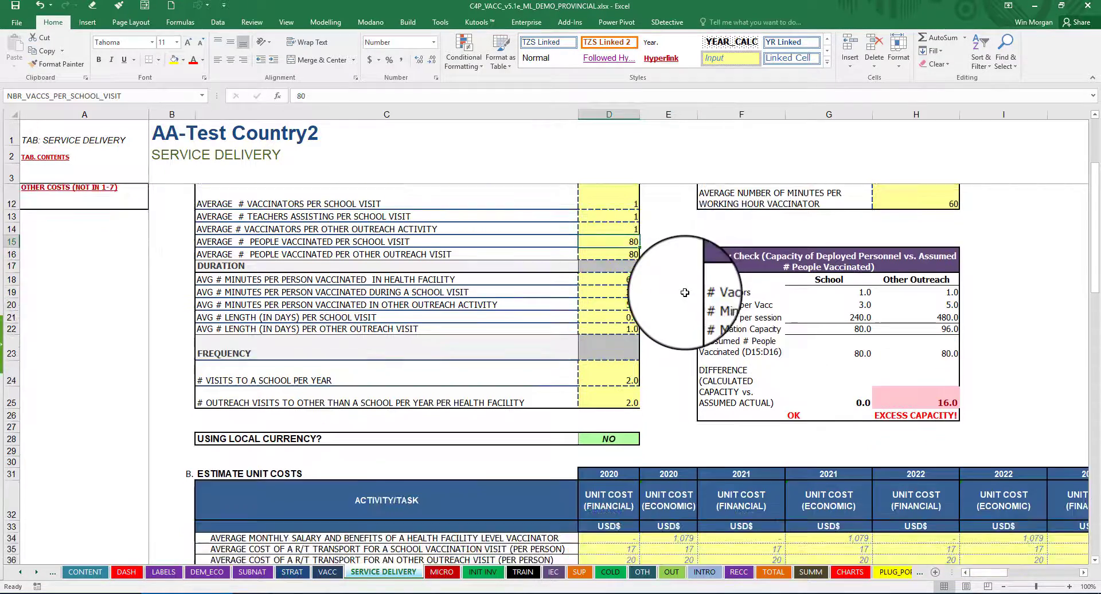
scroll(631, 264, up, 2)
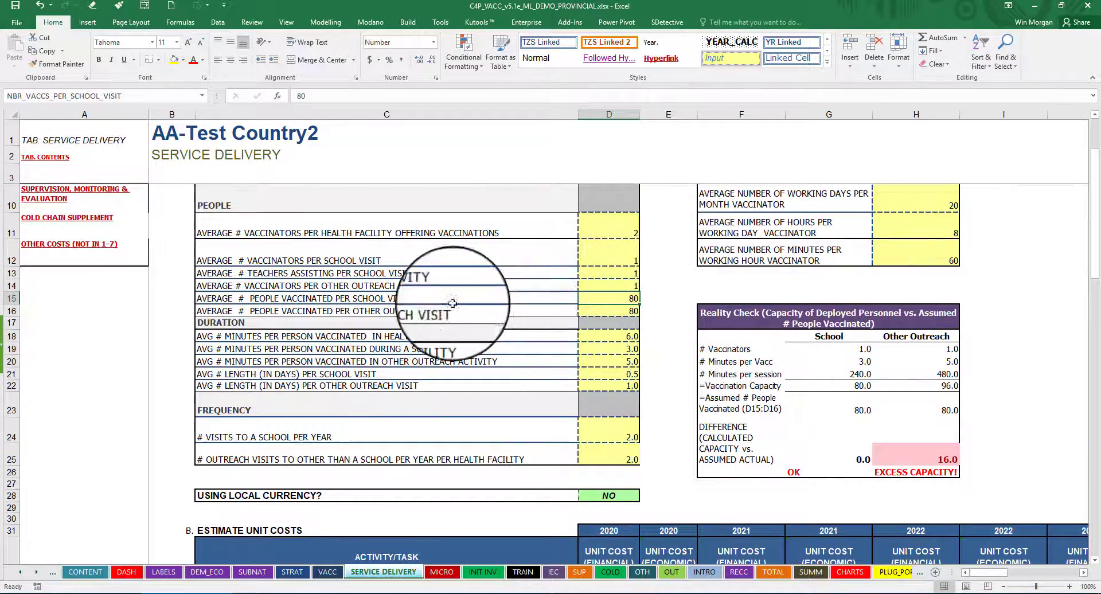
click(617, 299)
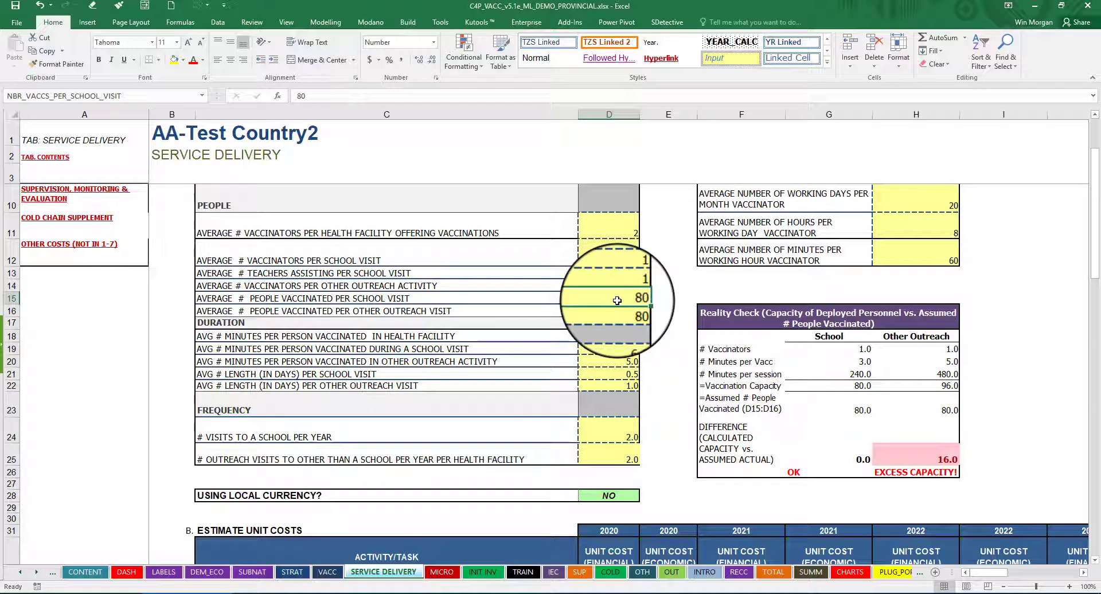
click(617, 312)
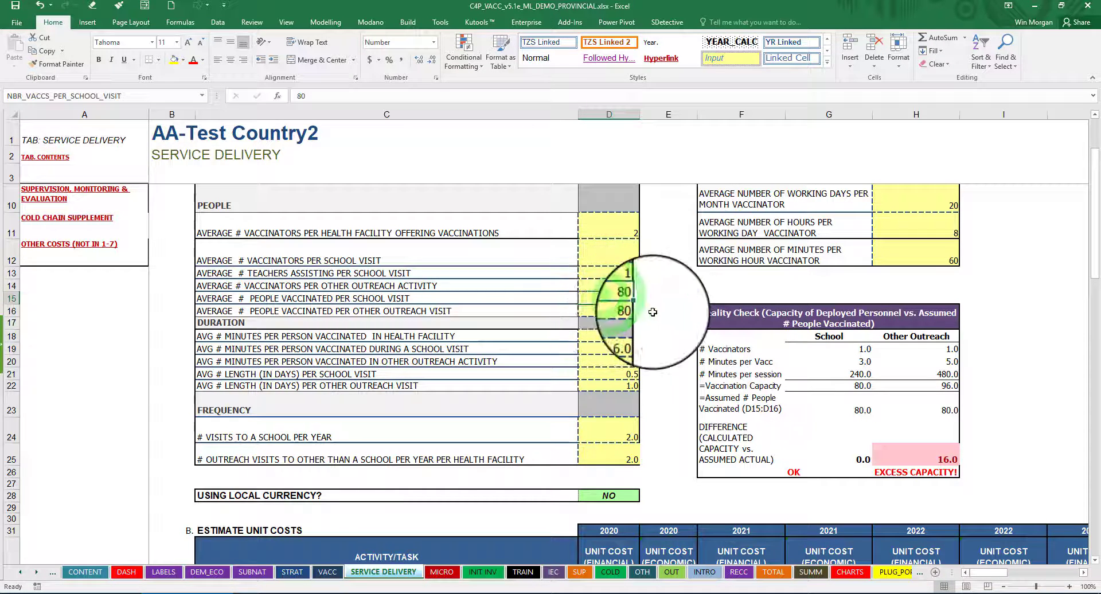
click(710, 313)
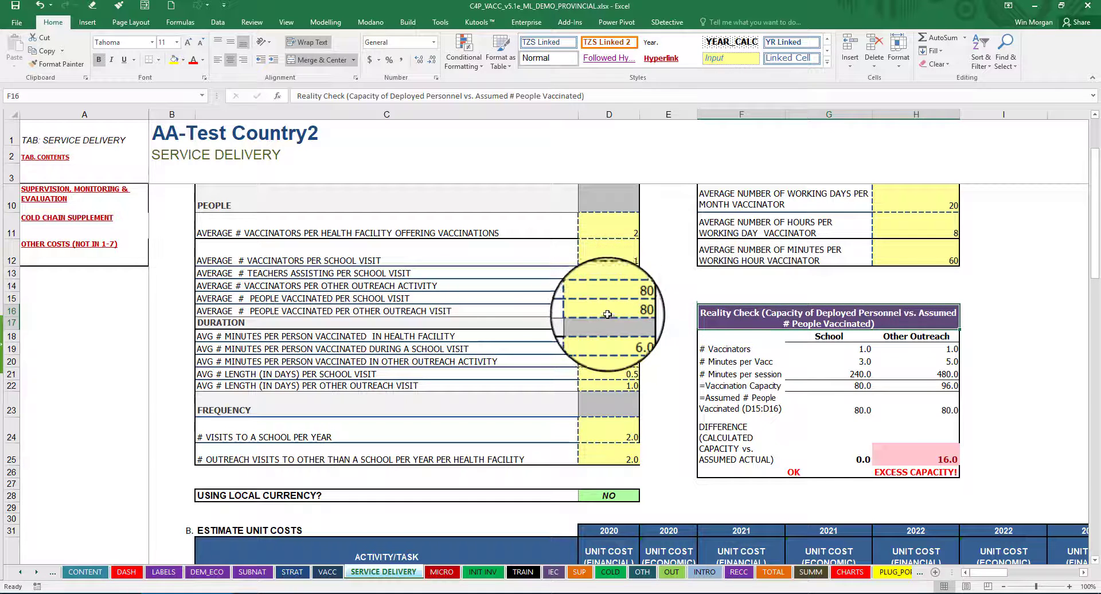
click(648, 314)
scroll(622, 320, down, 1)
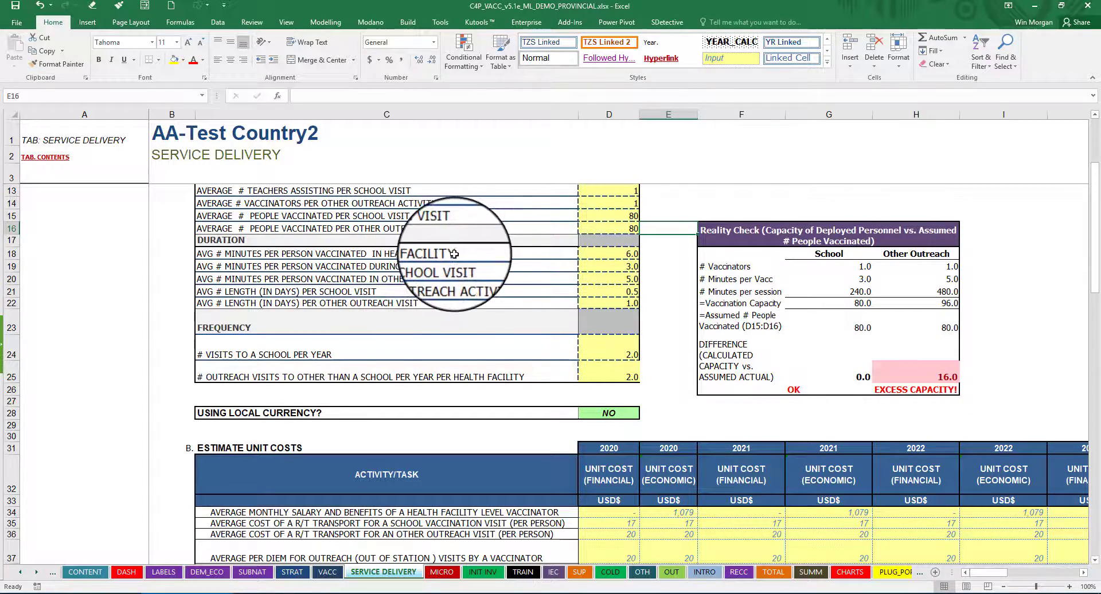
Examine the DURATION assumptions for minutes per person vaccinated in schools and other outreach, and for school visit length
click(620, 264)
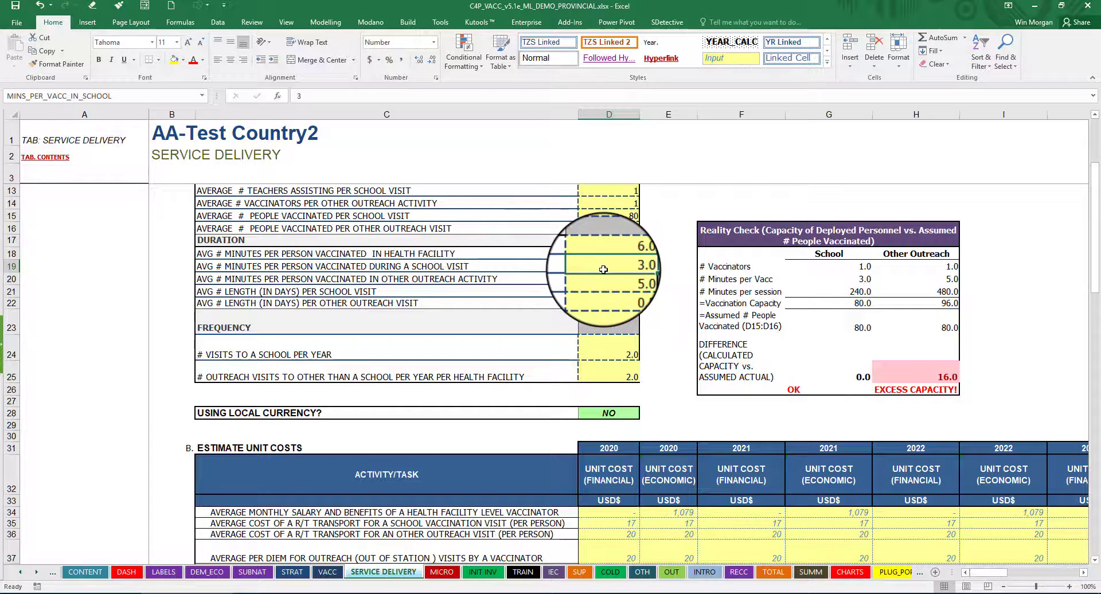
click(602, 279)
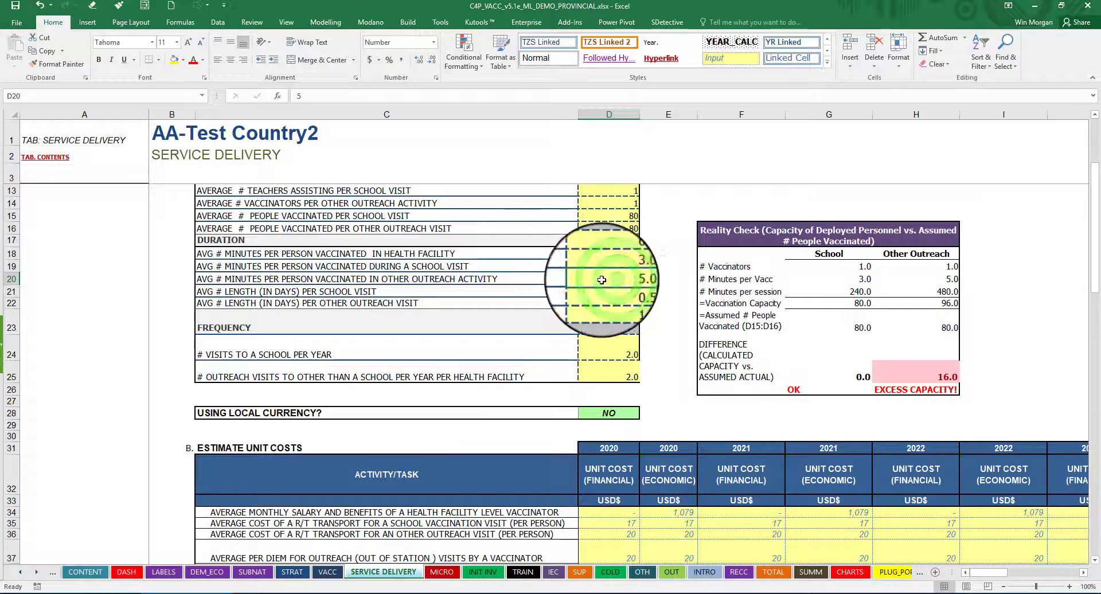
click(661, 276)
click(632, 266)
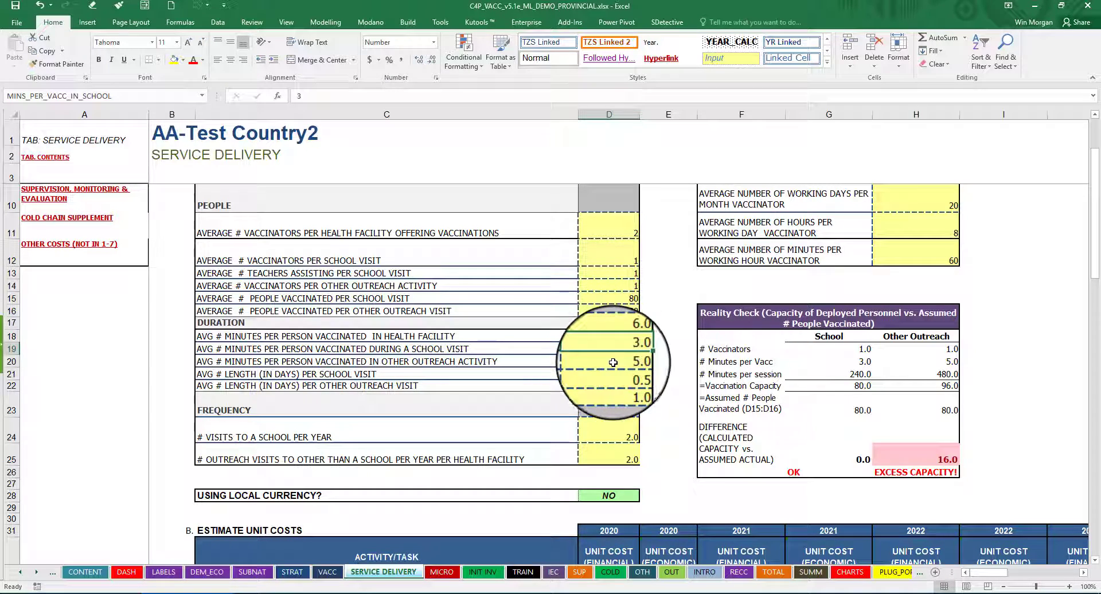
click(611, 351)
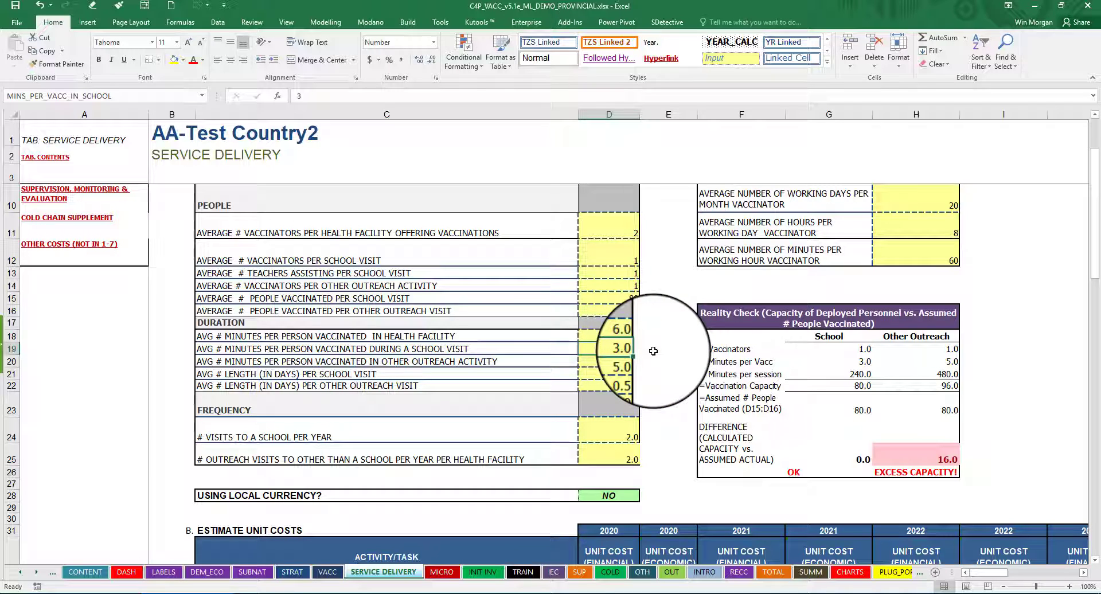
click(629, 374)
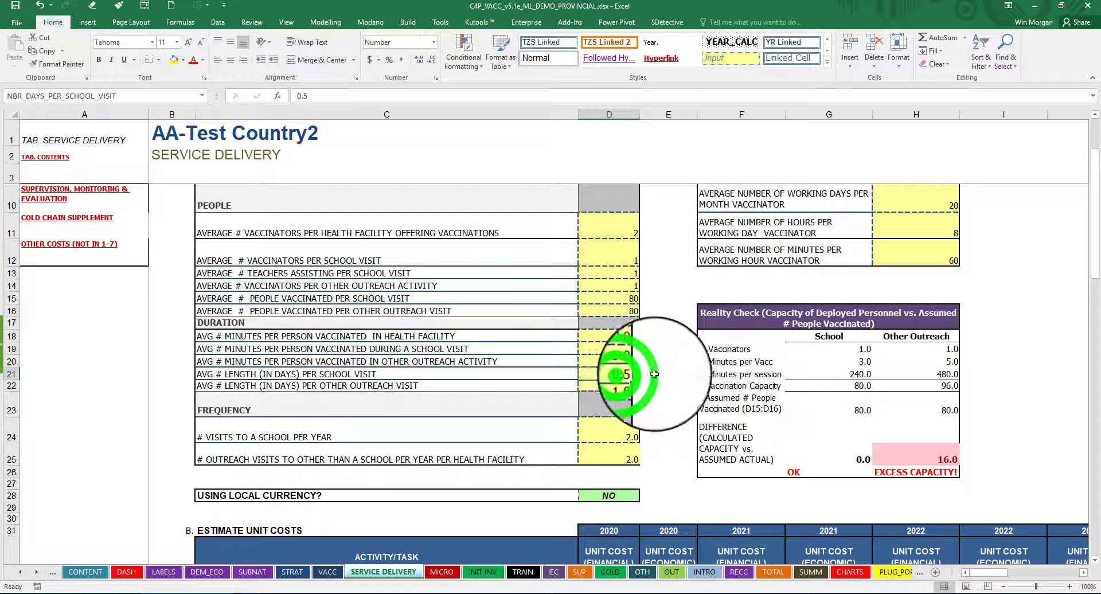
click(624, 374)
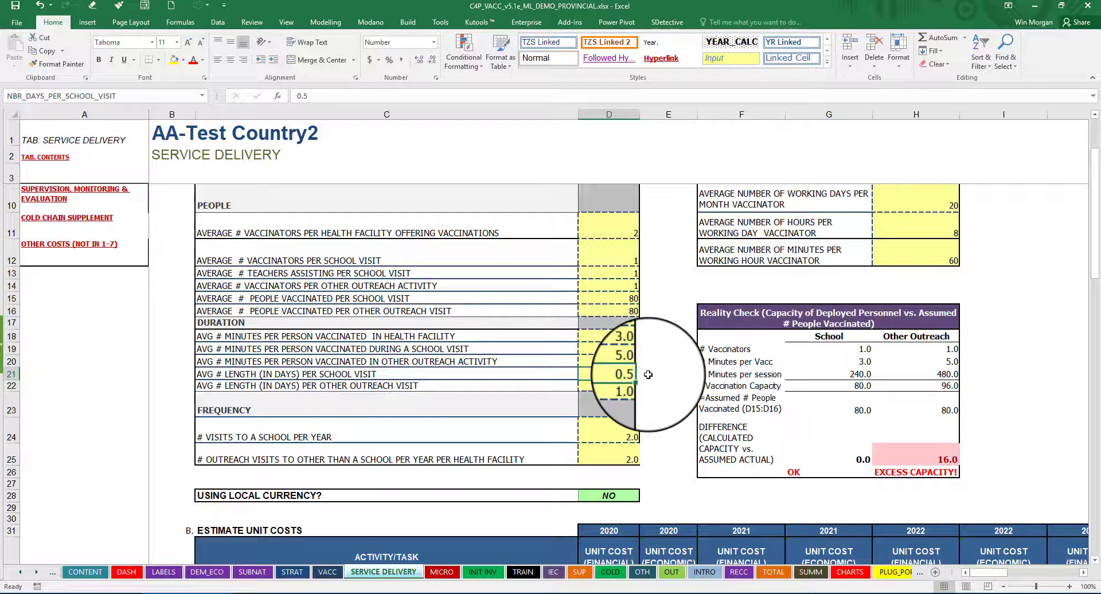
Try an average school visit length of 1 day, and set it back to 0.5 days
text(1)
click(638, 377)
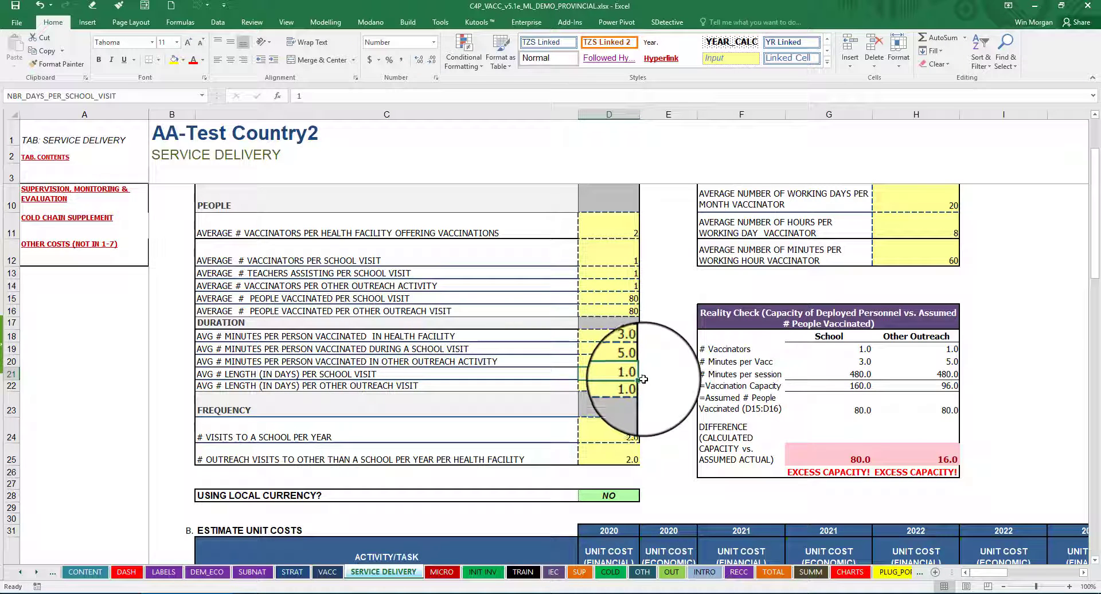
text(.)
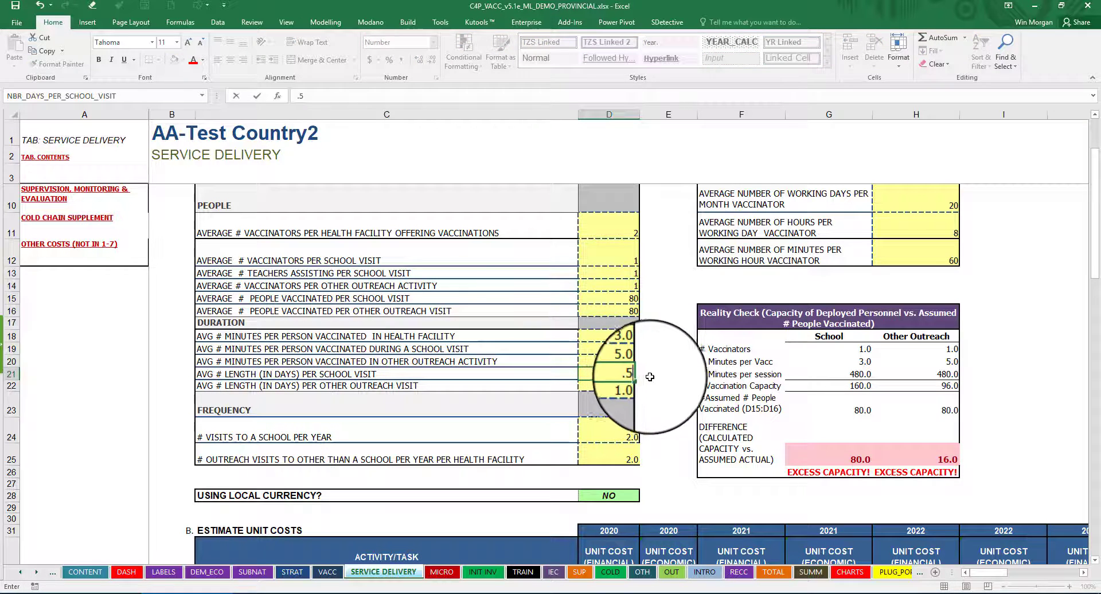
text(5)
click(650, 376)
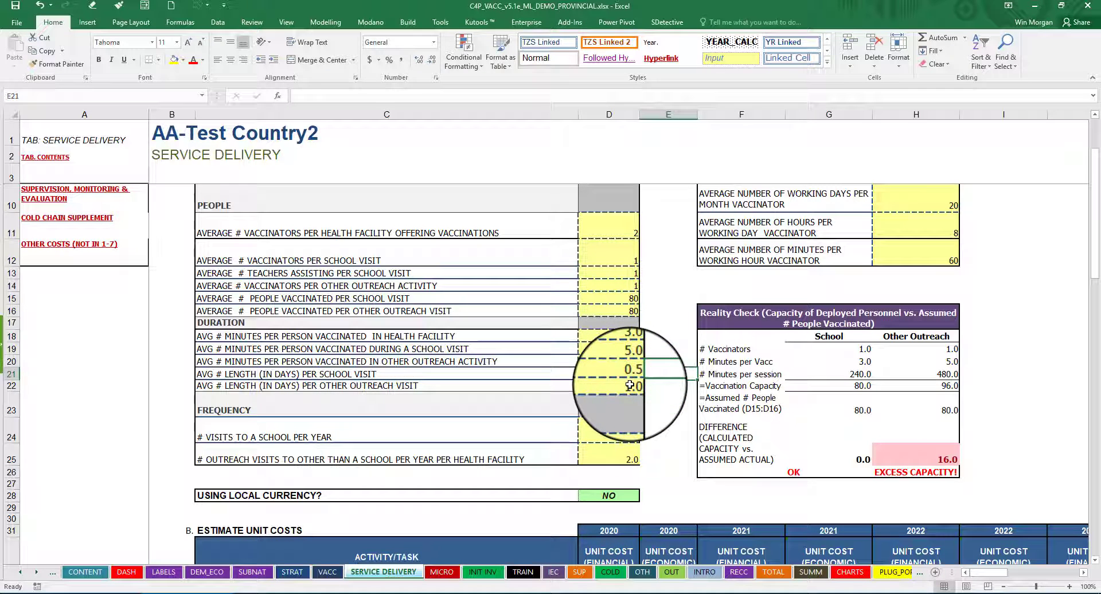
Examine the average length per other outreach visit and the FREQUENCY assumptions for yearly school and outreach visits
click(631, 385)
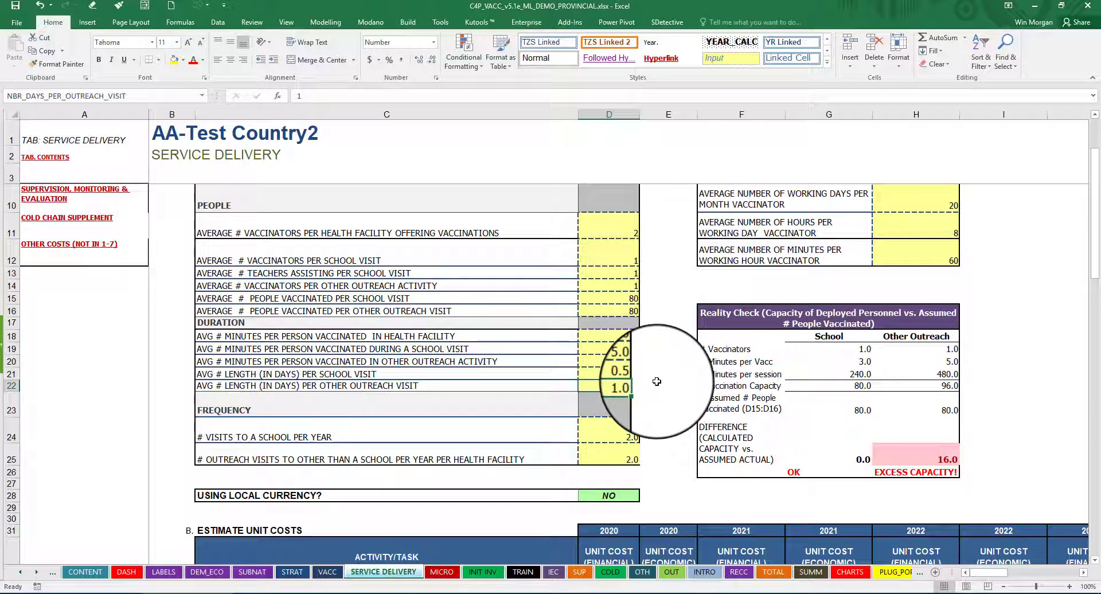
scroll(657, 381, down, 1)
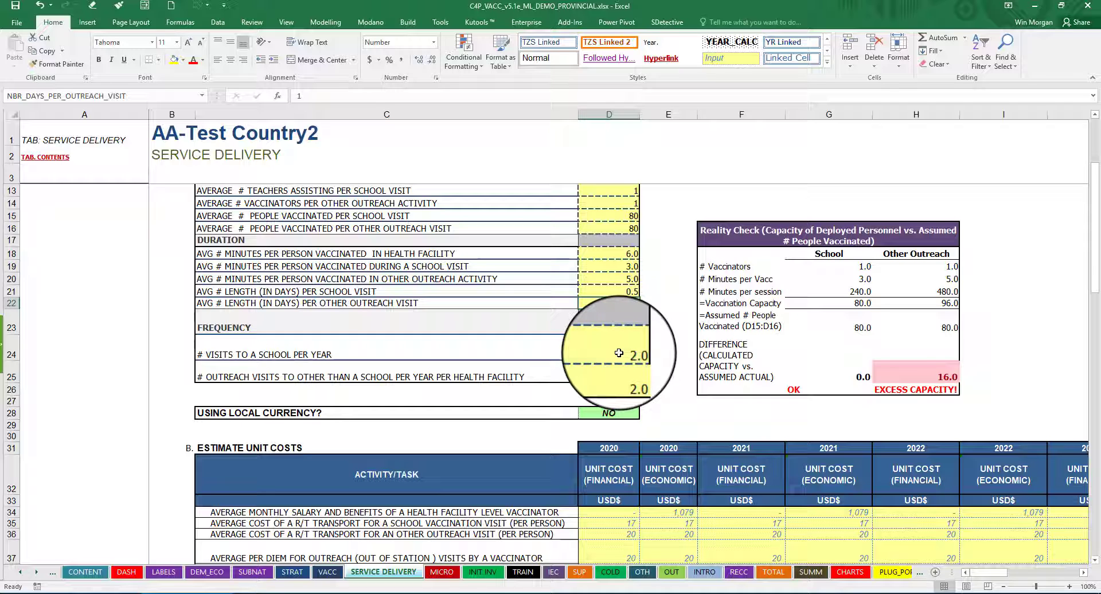
click(619, 353)
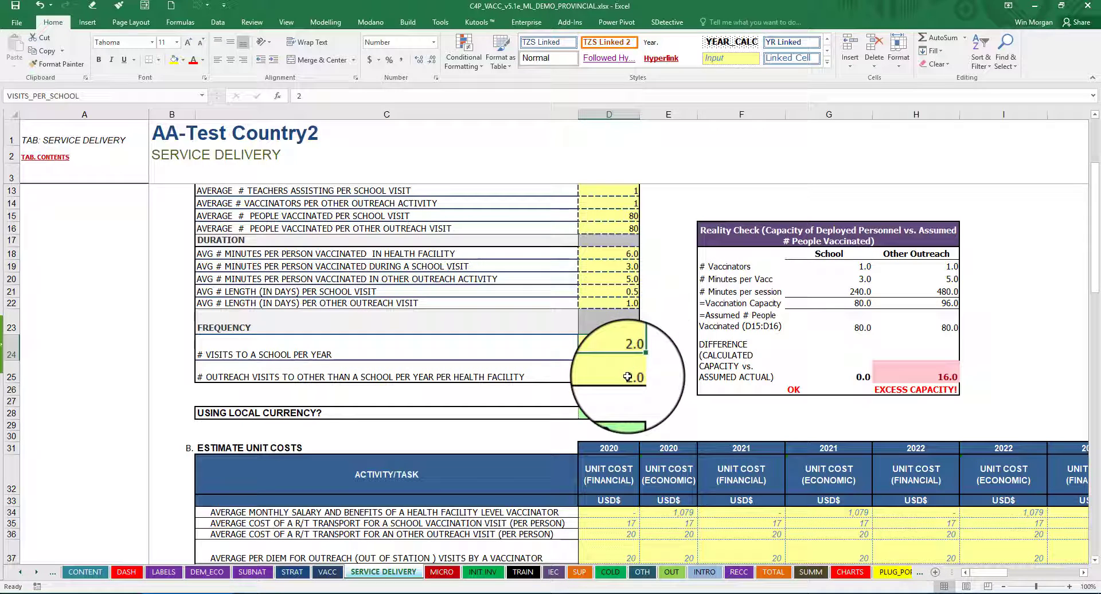
click(625, 376)
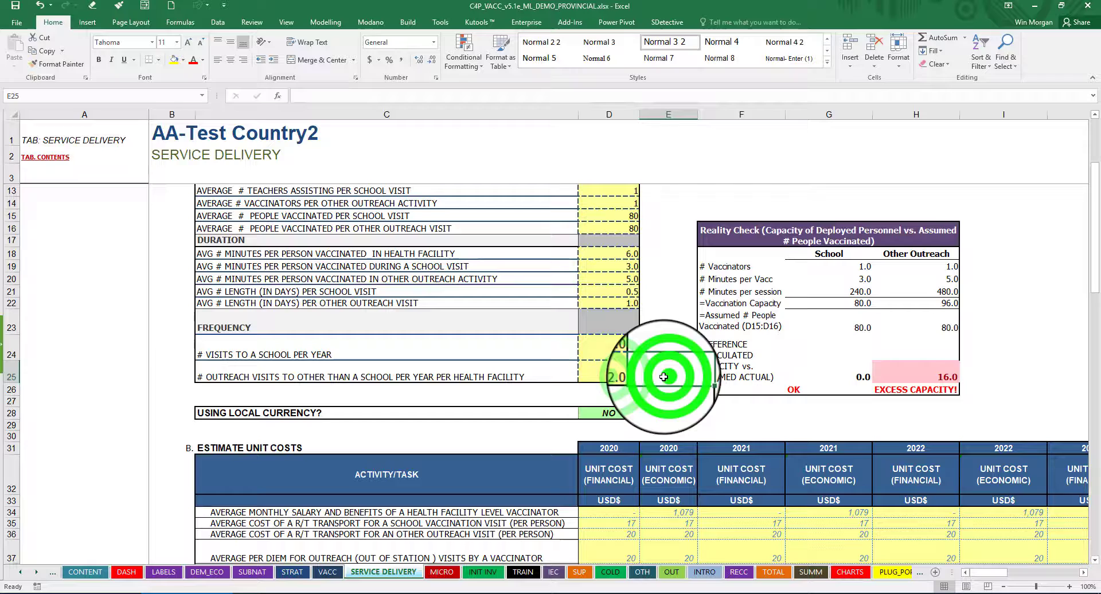
click(622, 376)
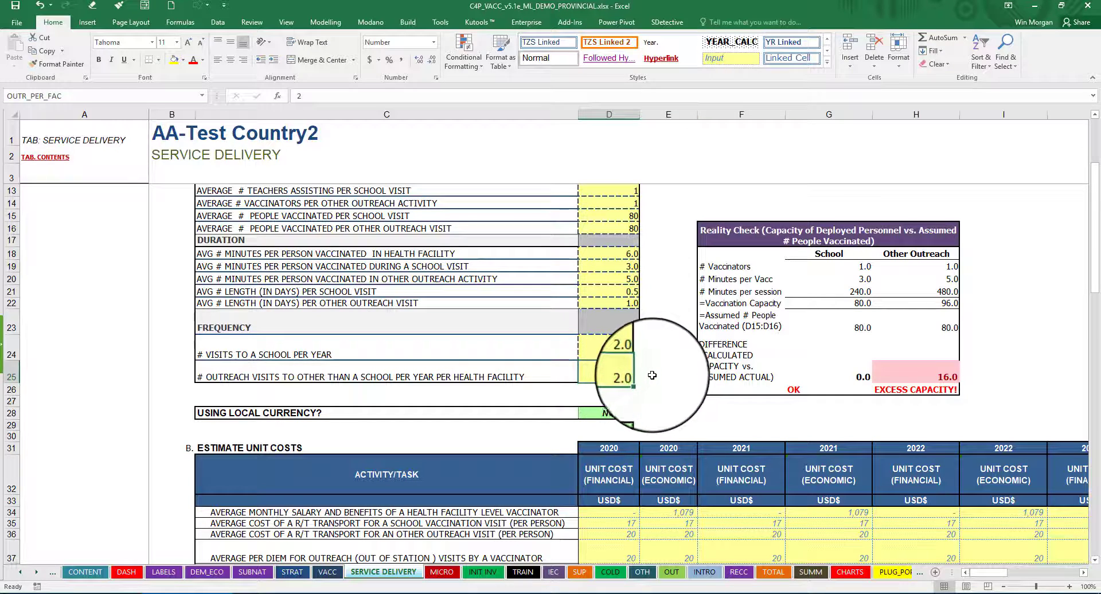
click(632, 376)
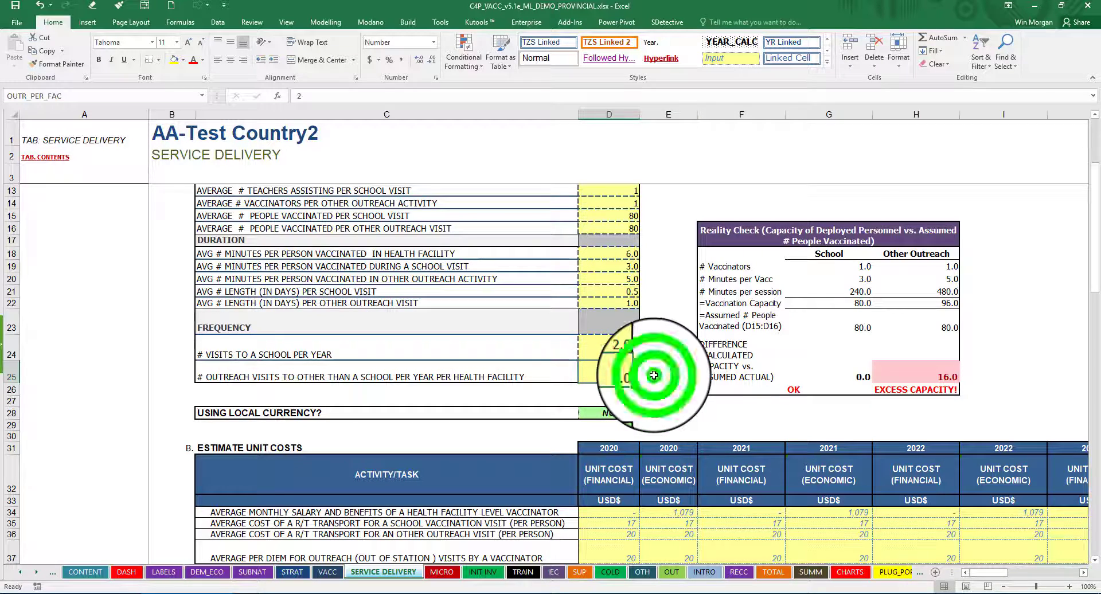
click(629, 375)
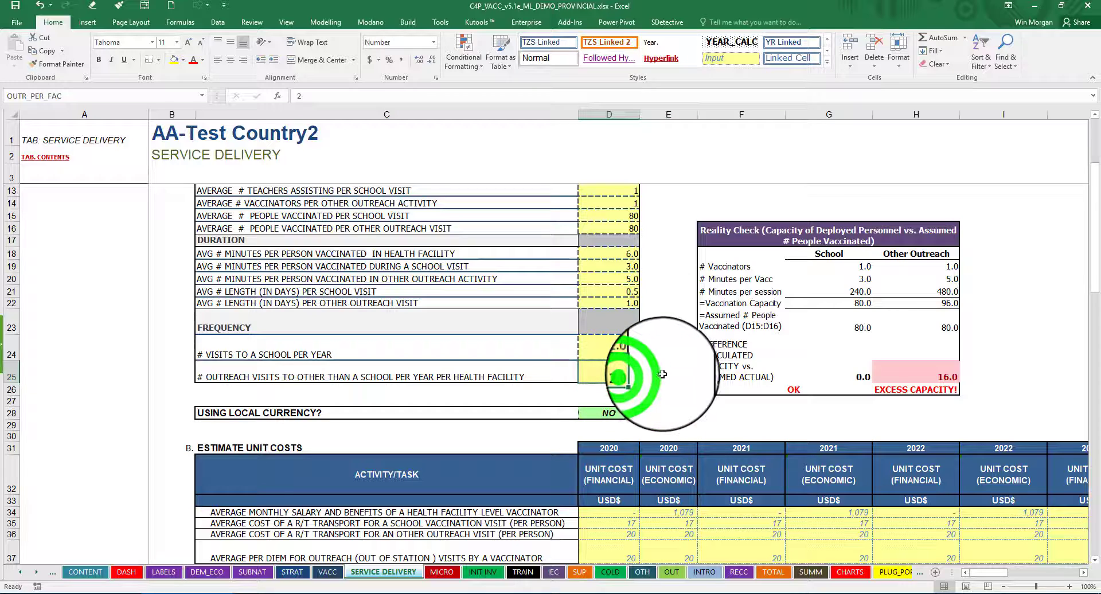
Examine the vaccinator working time assumptions for days per month, hours per day and minutes per hour
scroll(671, 344, up, 3)
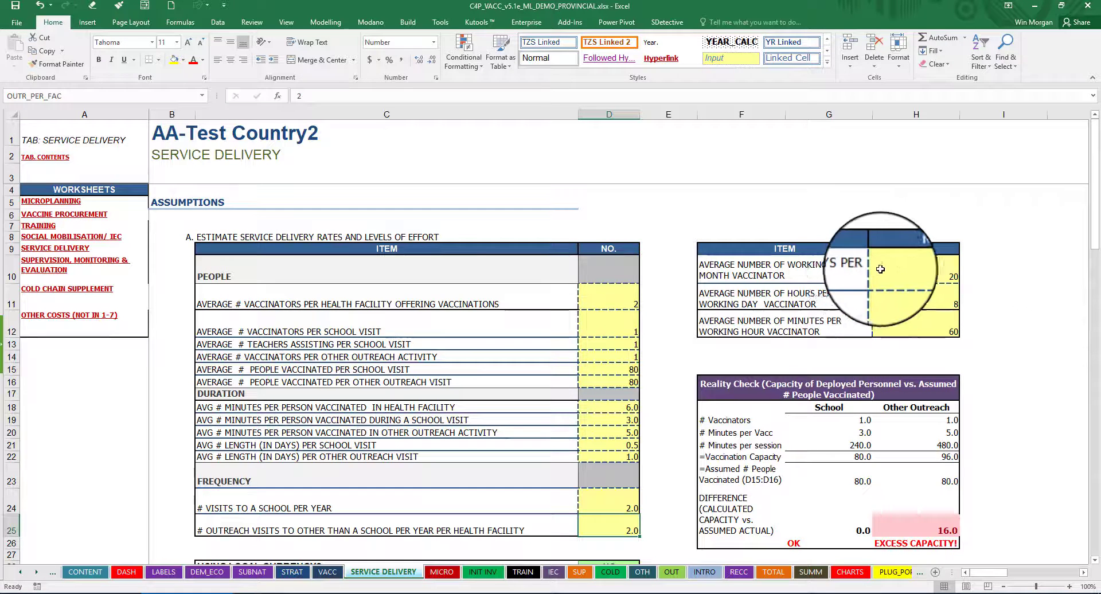
click(931, 299)
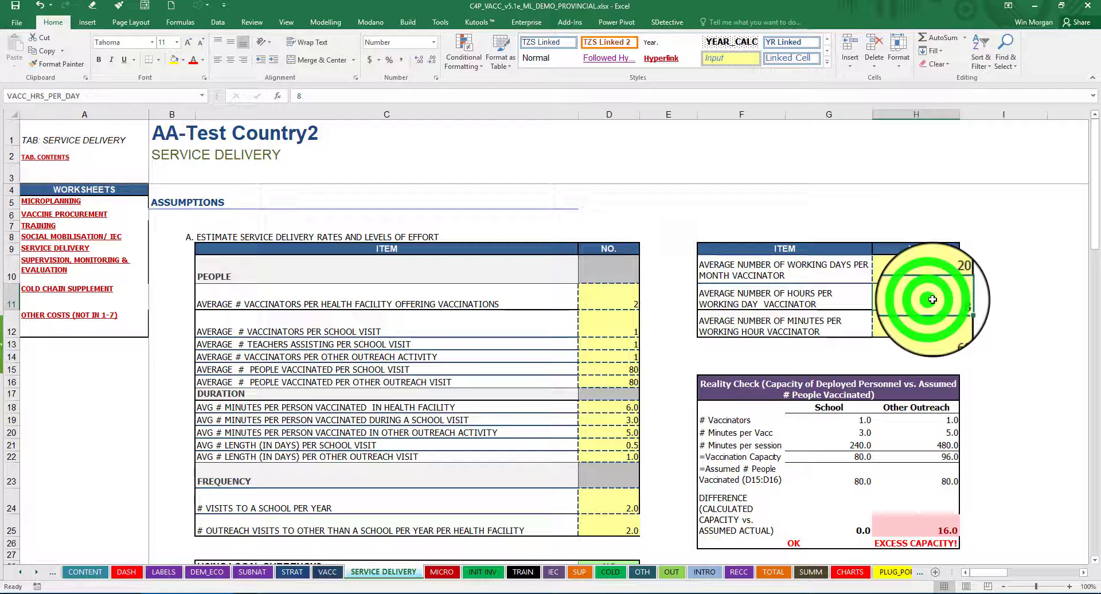
click(946, 326)
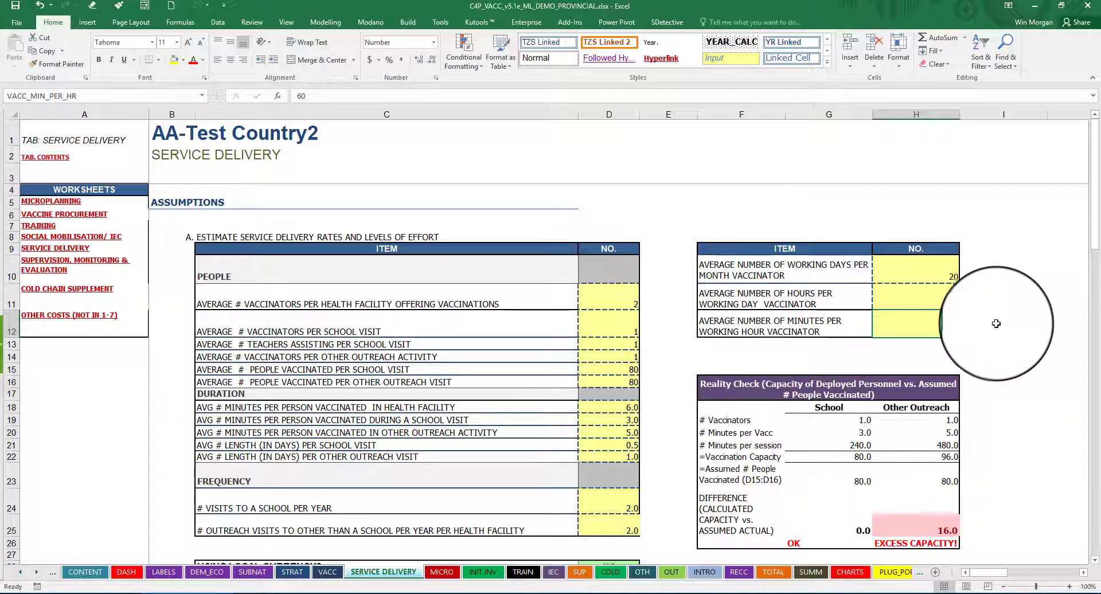
scroll(996, 324, down, 1)
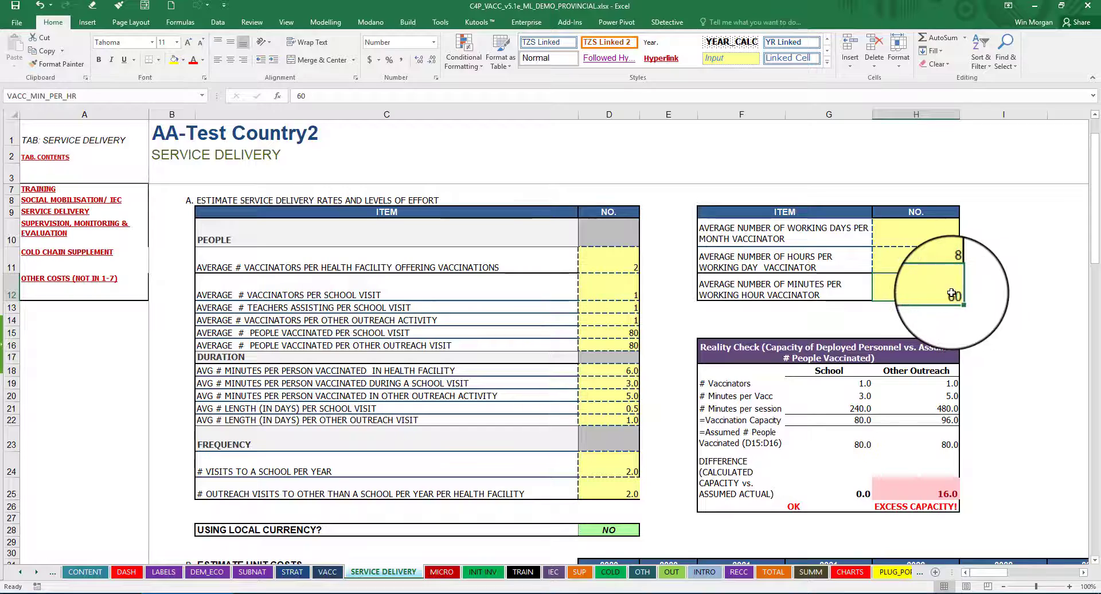
click(946, 293)
click(996, 291)
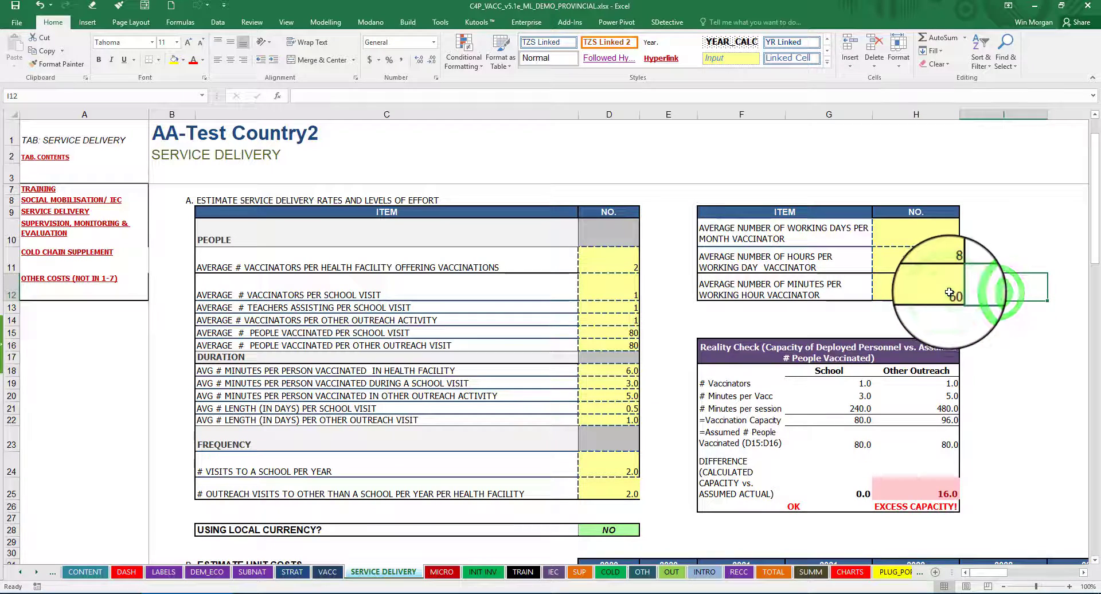
Examine the vaccination capacity formulas for School and Other Outreach in the Reality Check table
click(899, 321)
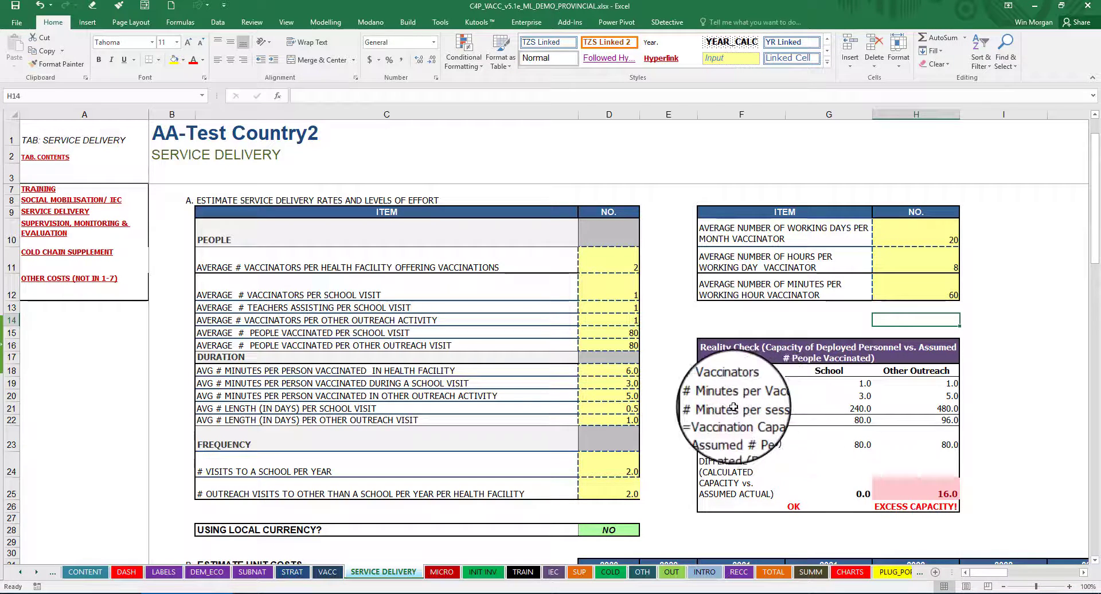
click(848, 420)
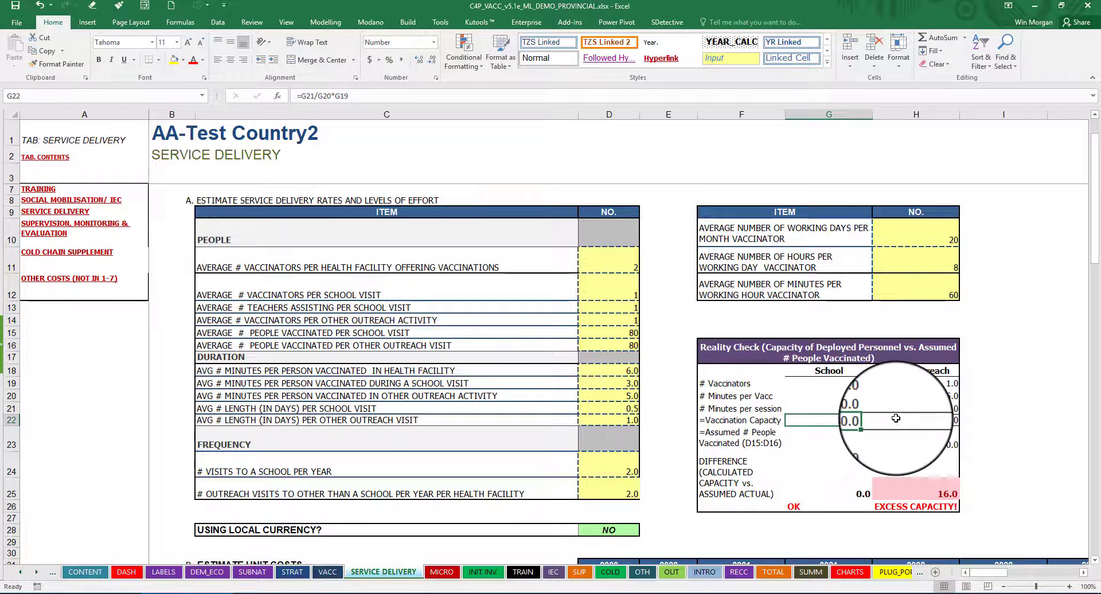
click(935, 420)
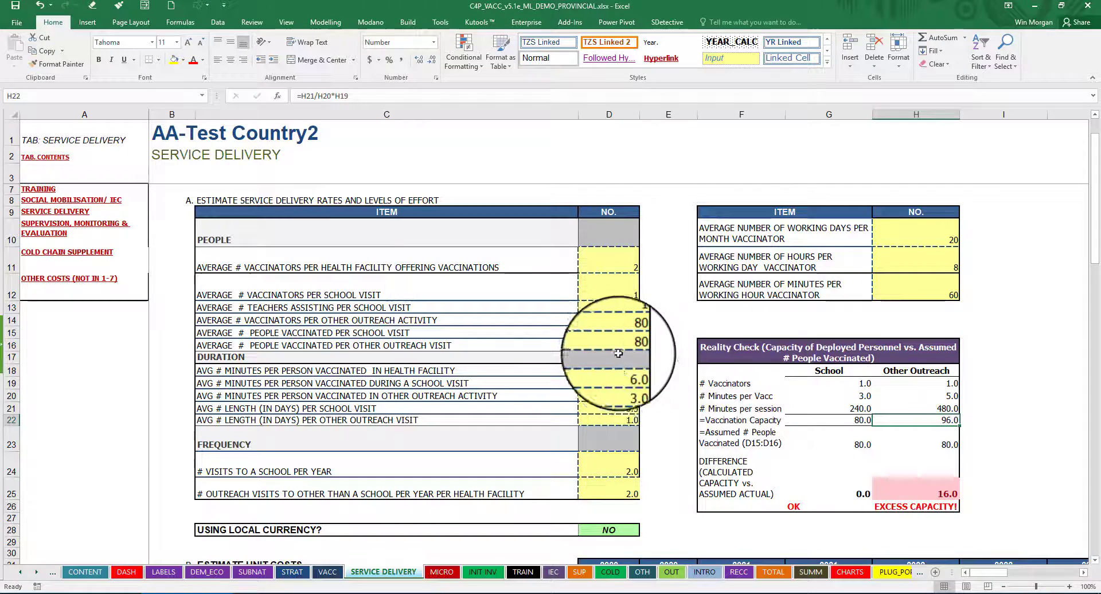
Compare the people vaccinated assumptions per school and other outreach visit with the assumed people vaccinated row in the Reality Check table
click(618, 335)
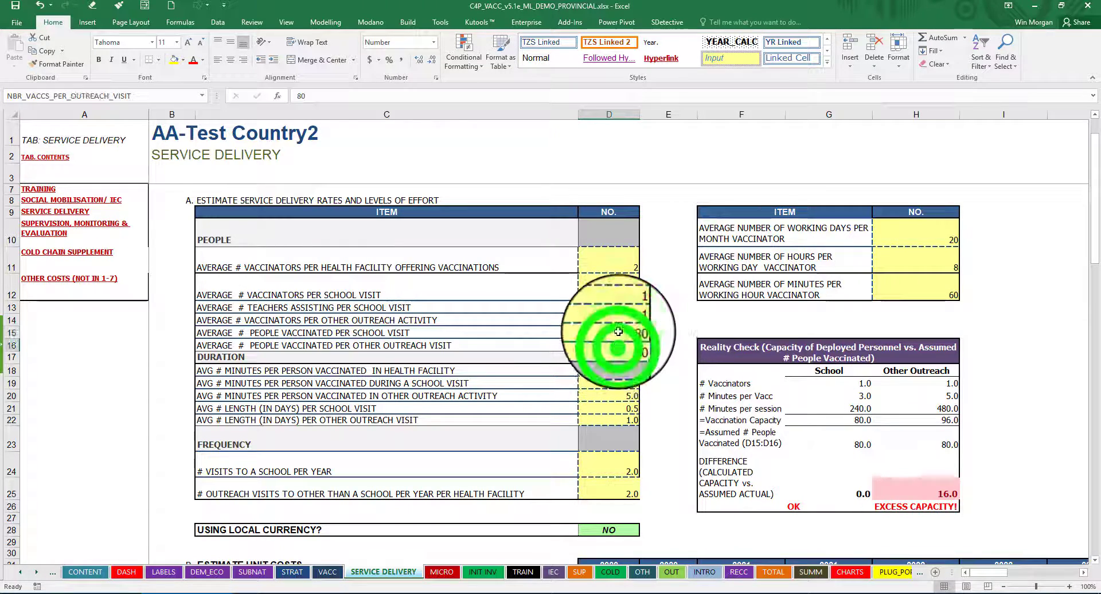
click(624, 346)
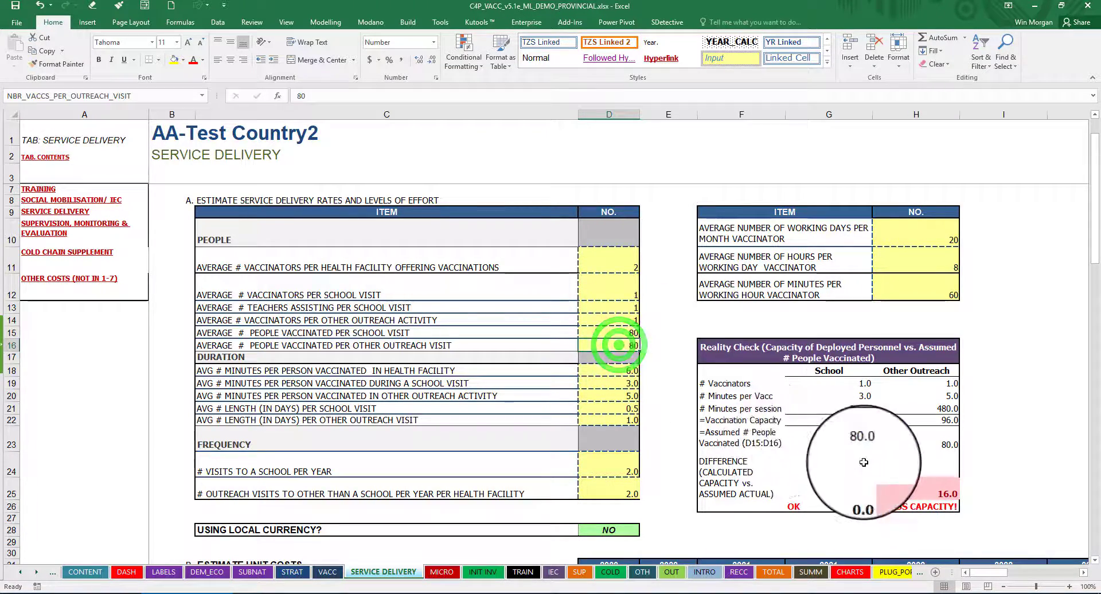
click(859, 446)
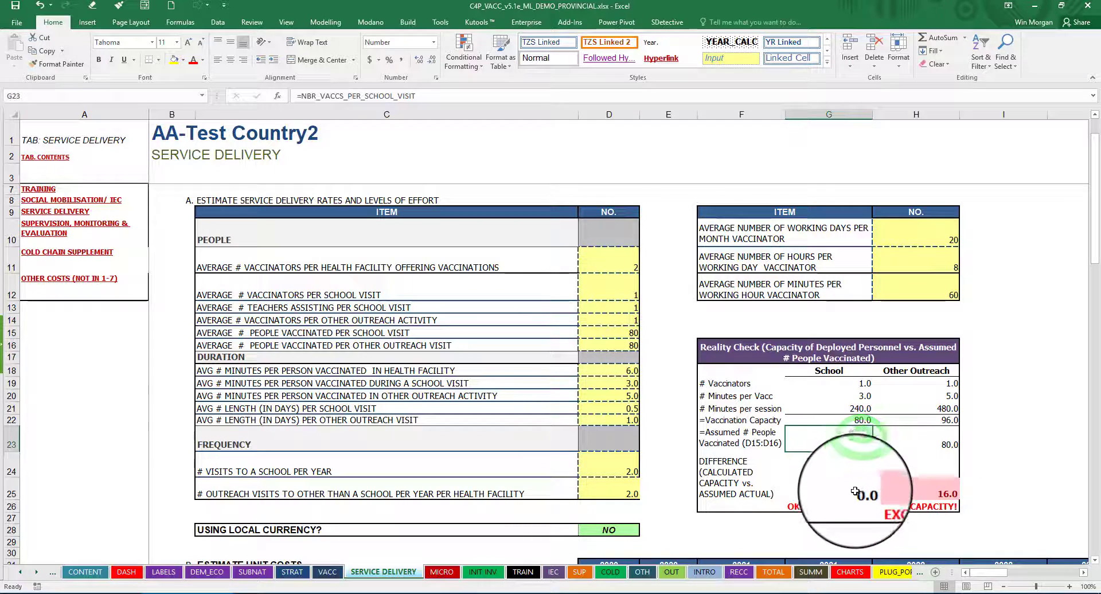
click(855, 444)
click(936, 449)
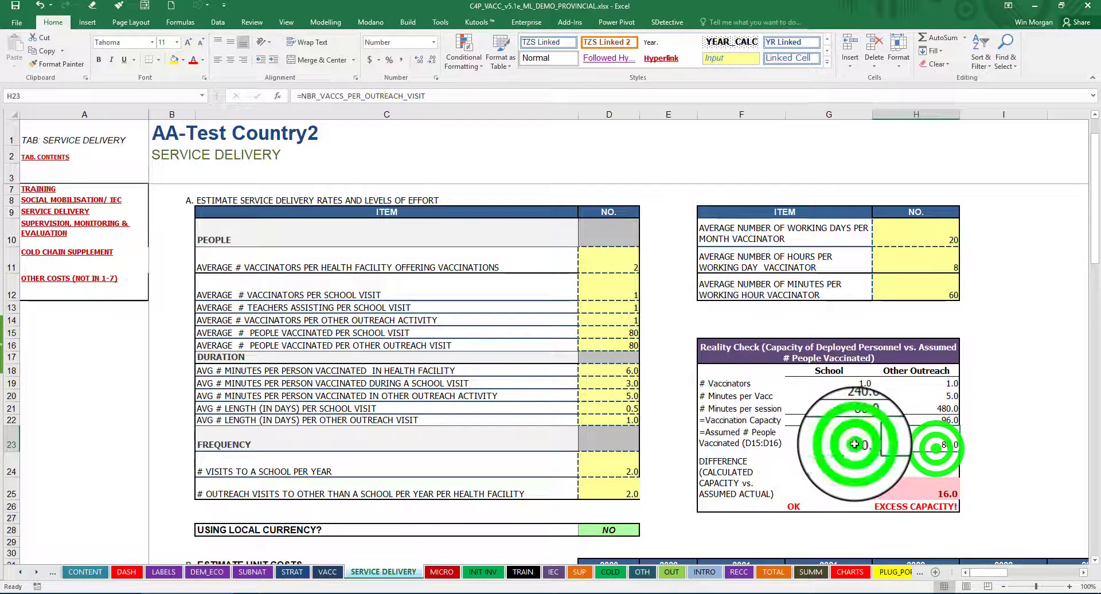
click(626, 334)
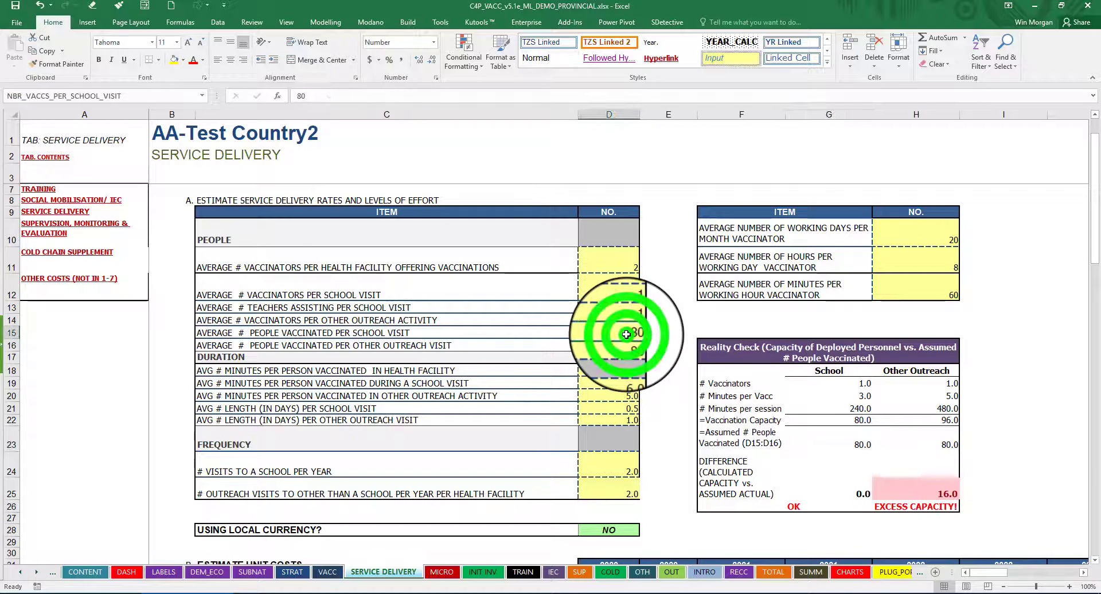
Set the average number of vaccinators per school visit to 2 and check the school vaccination capacity against the assumed people vaccinated
click(624, 289)
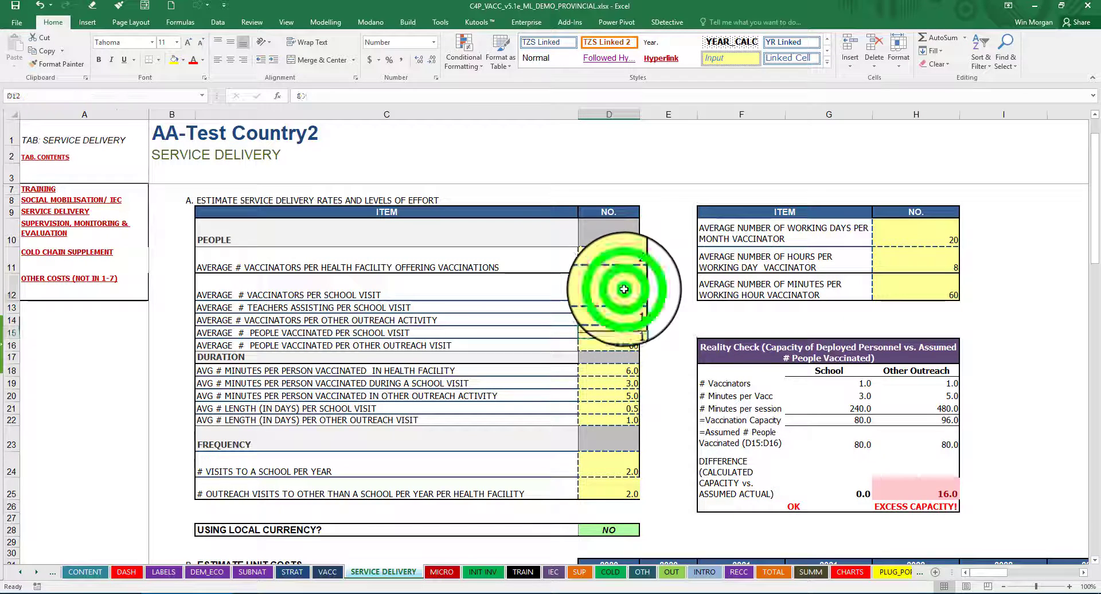
text(2)
click(678, 300)
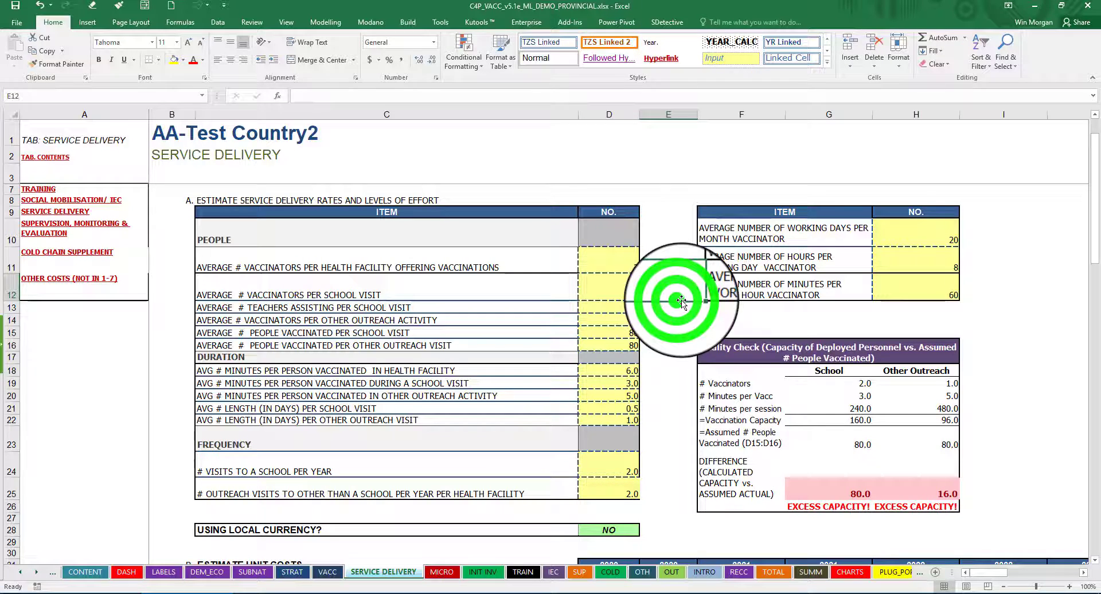
click(858, 422)
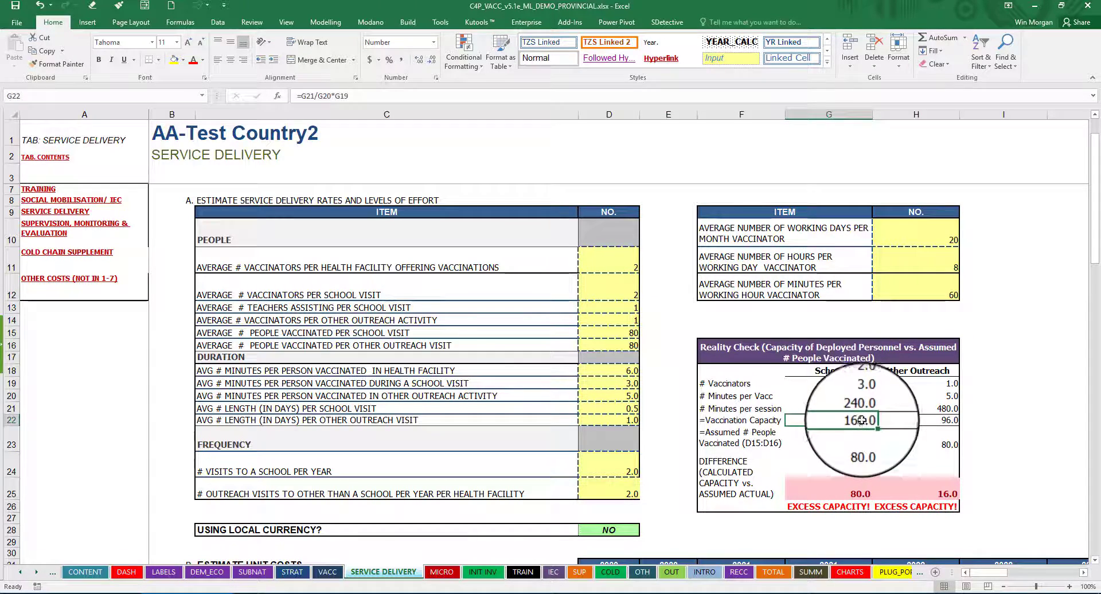
click(862, 420)
click(890, 421)
click(860, 420)
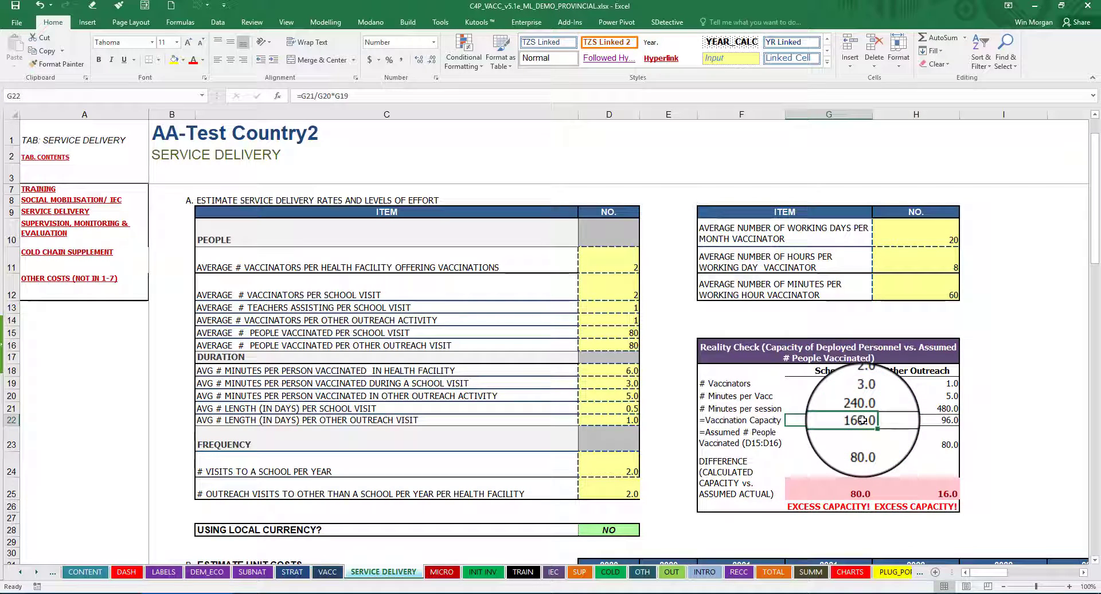
click(863, 446)
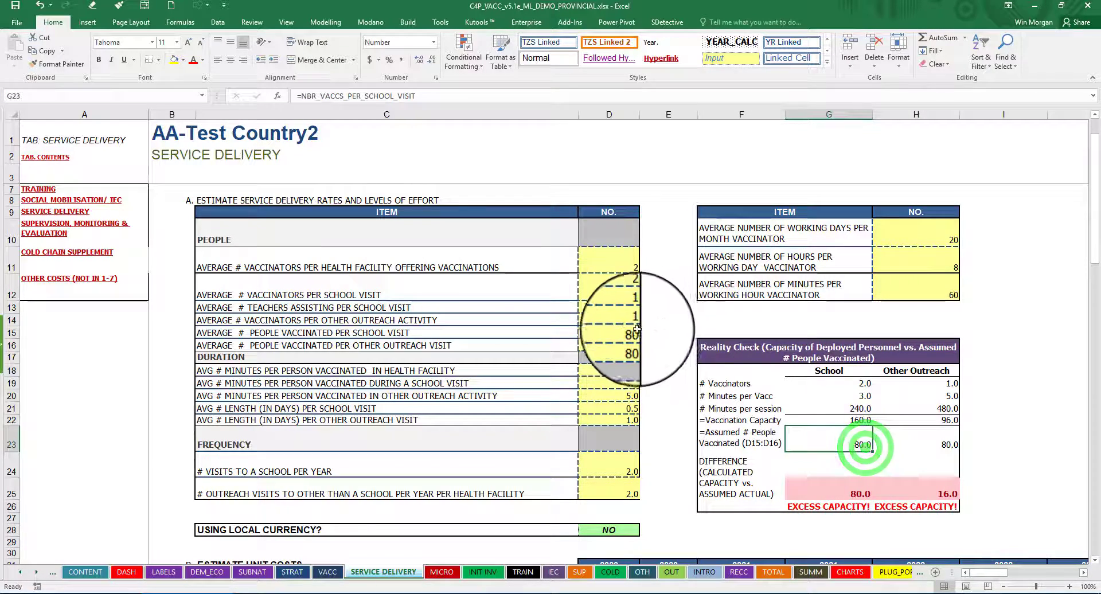
Set the average number of people vaccinated per school visit to 160
click(634, 330)
text(16)
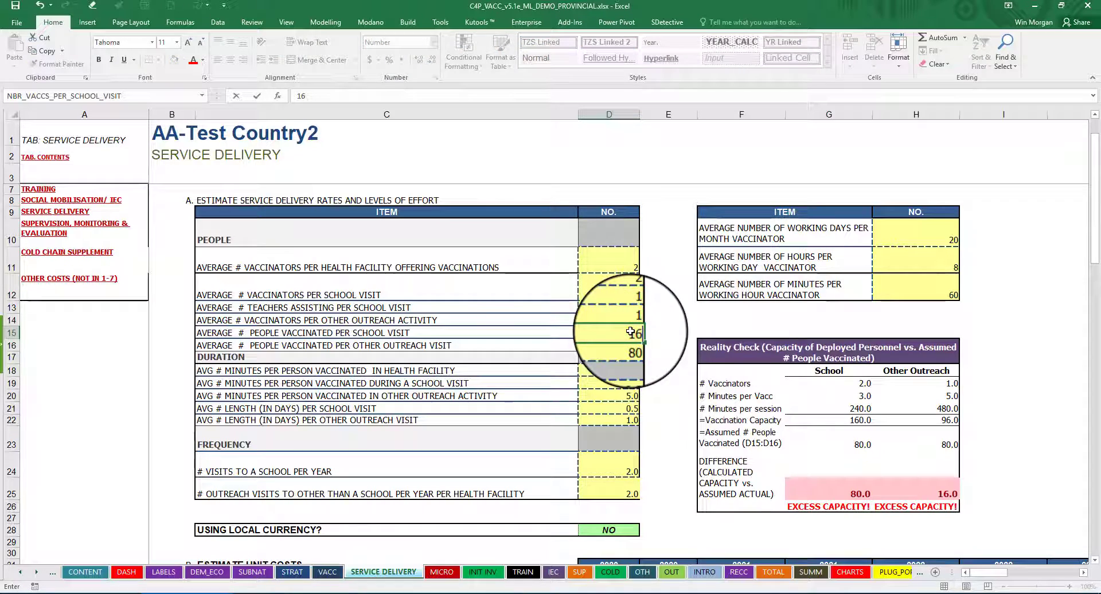
text(0)
click(671, 332)
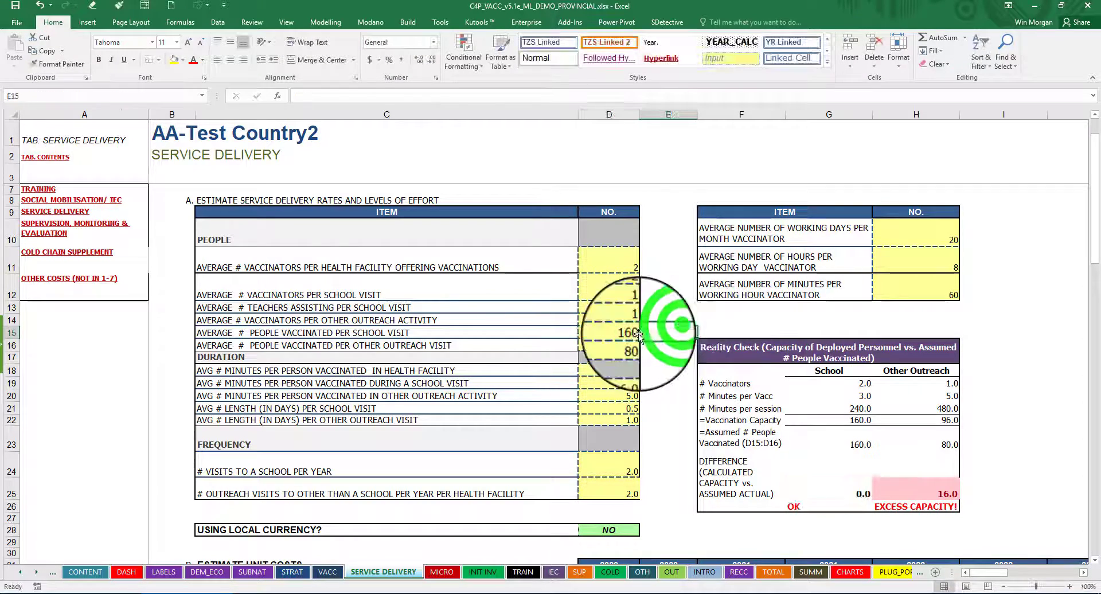
click(626, 344)
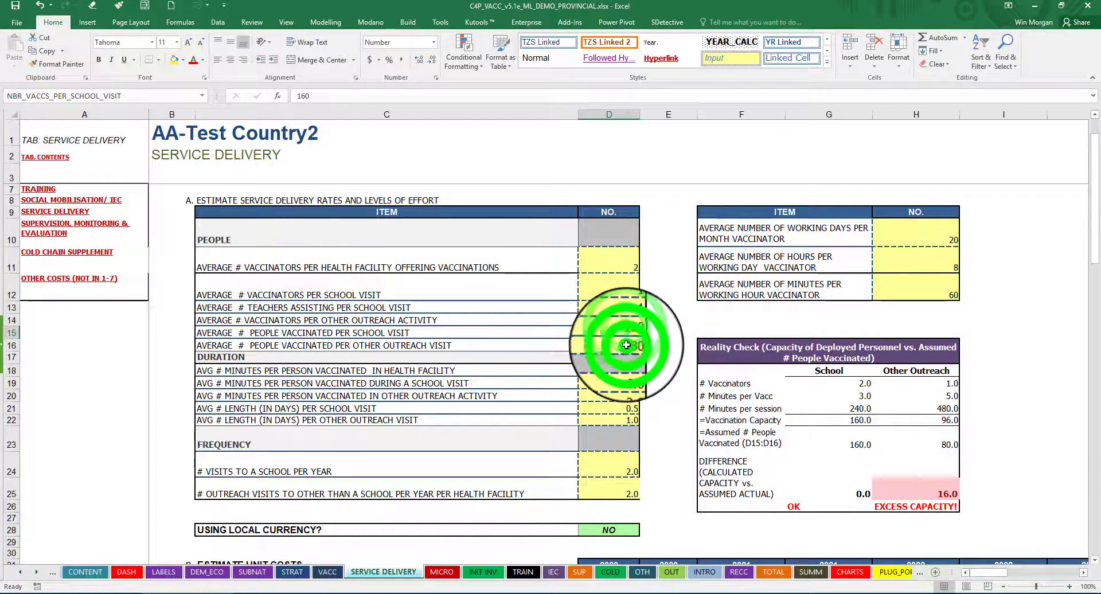
click(625, 333)
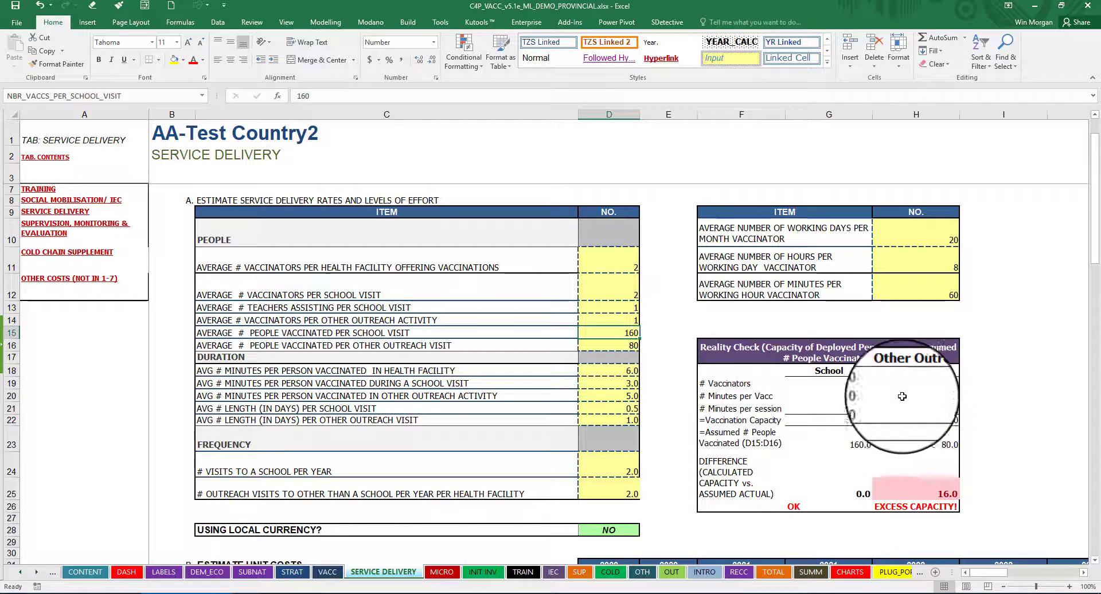
Set the average number of vaccinators per other outreach activity to 2 and check the Other Outreach vaccination capacity
click(629, 320)
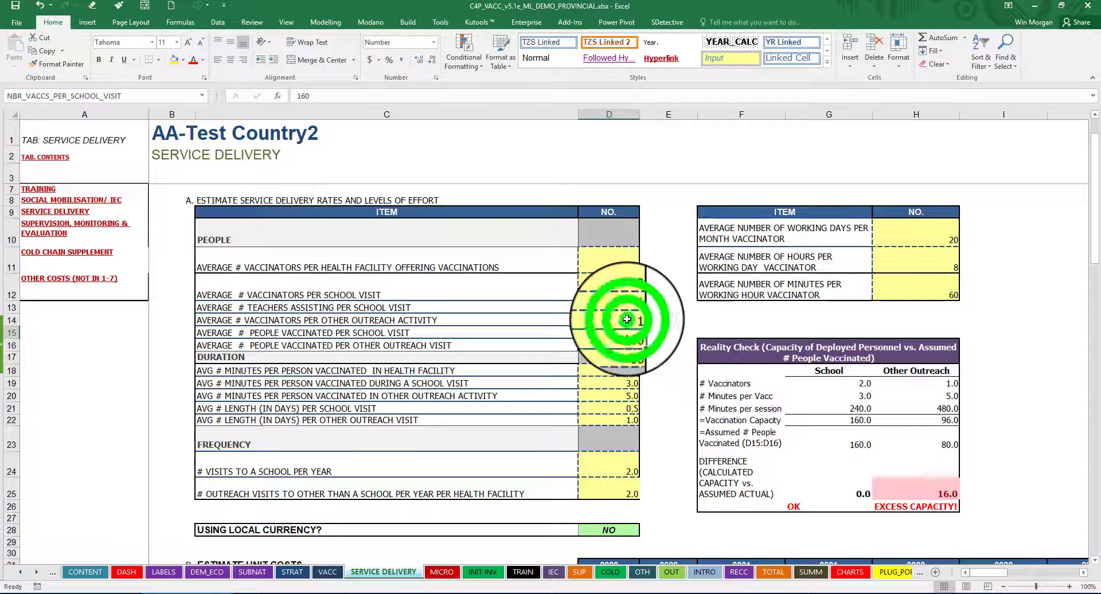
text(2)
click(686, 316)
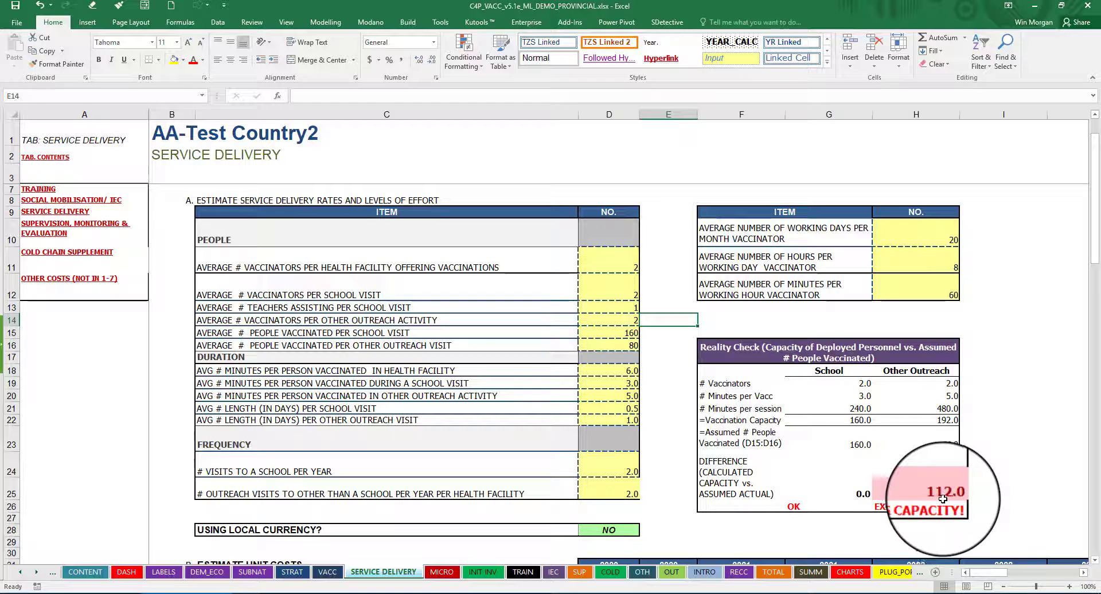
click(947, 420)
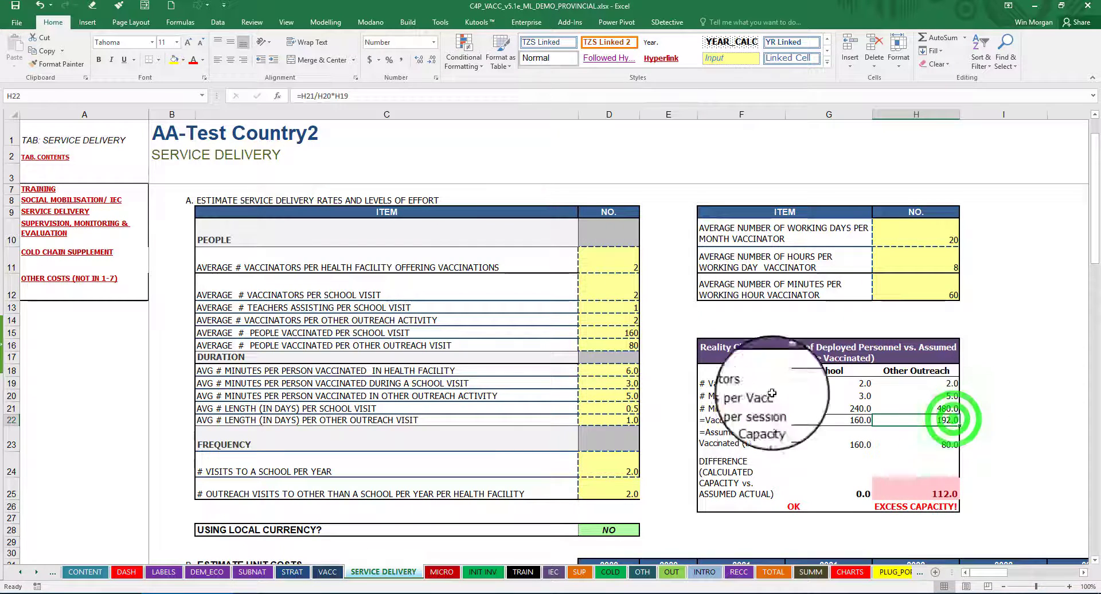
Try 192 as the average number of people vaccinated per other outreach visit, matching the calculated vaccination capacity
click(628, 346)
click(945, 423)
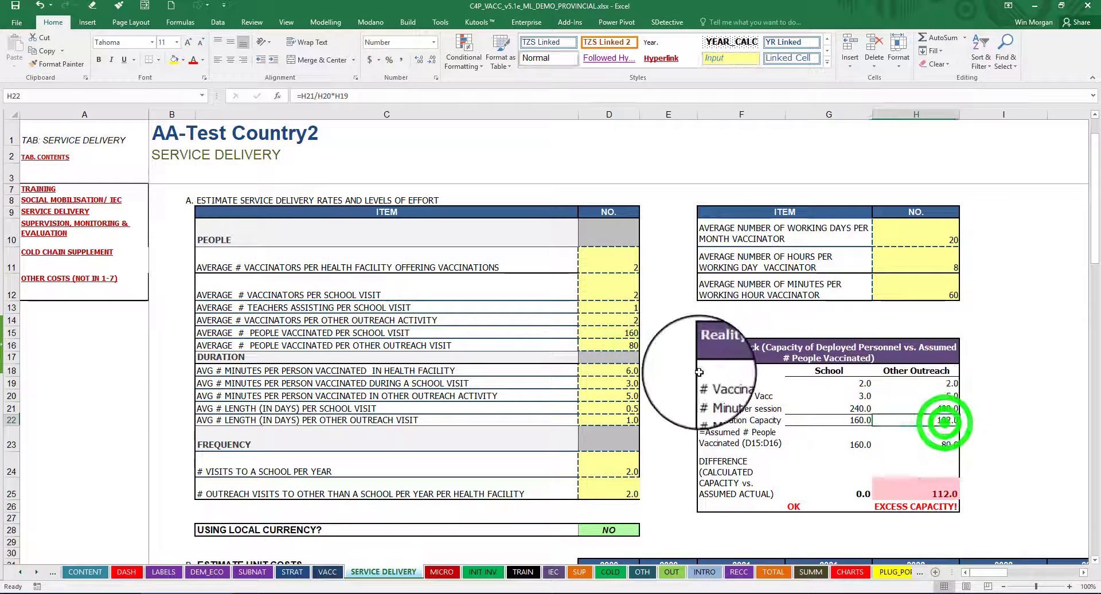
click(613, 346)
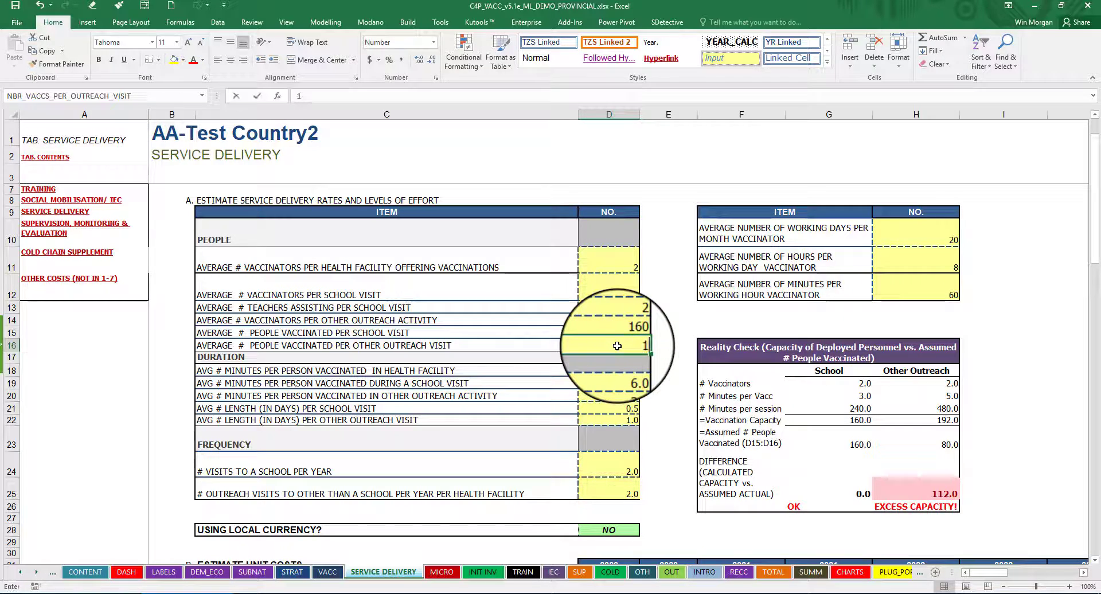
text(192)
click(676, 338)
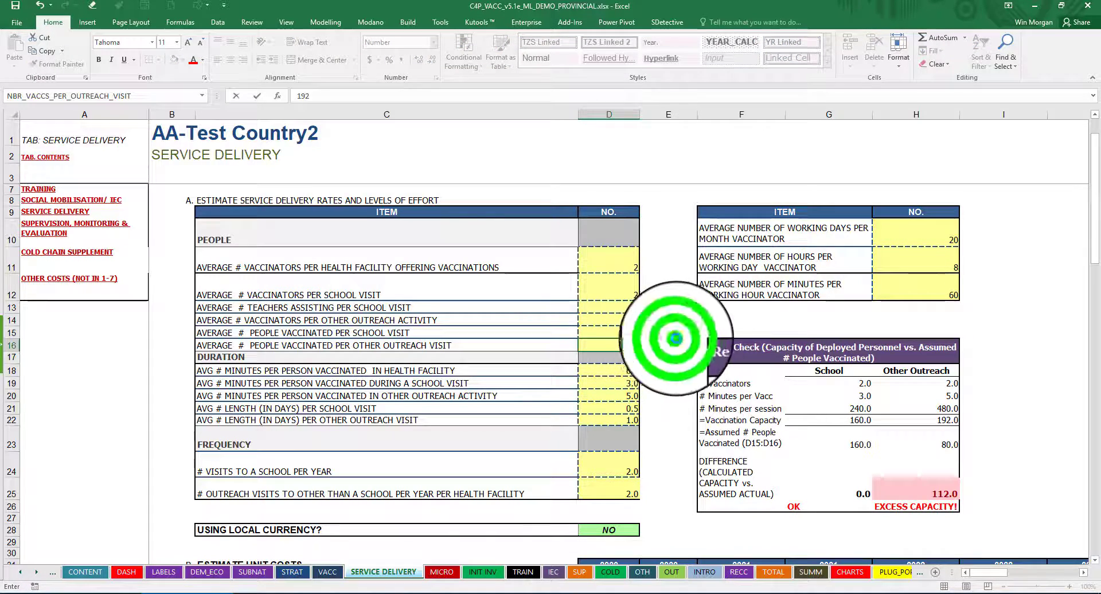
Try 60 people vaccinated per other outreach visit, and set the value back to 80
click(630, 345)
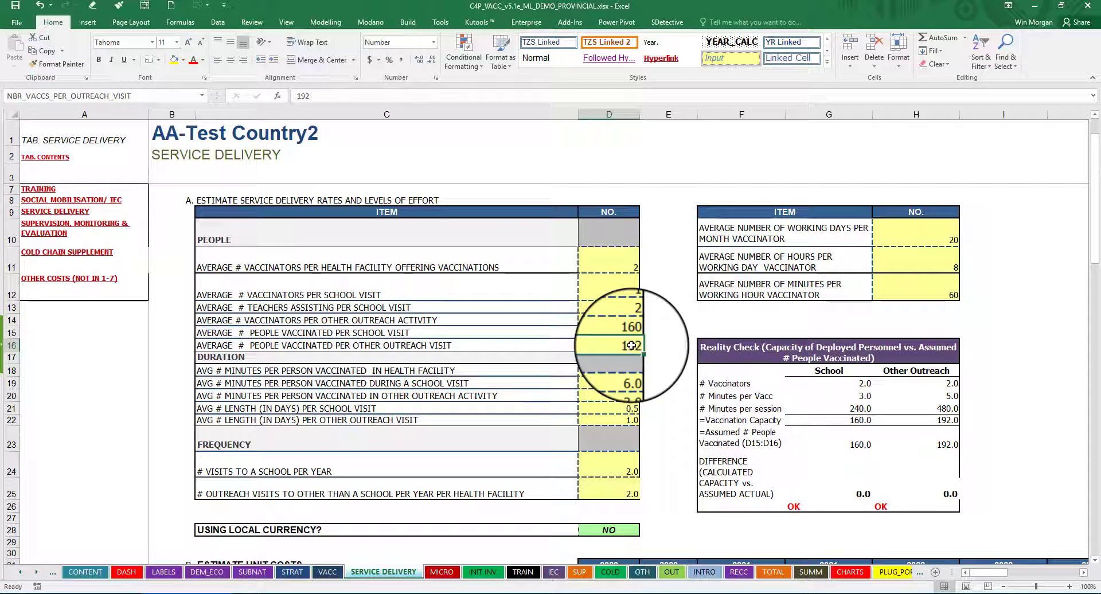
text(60)
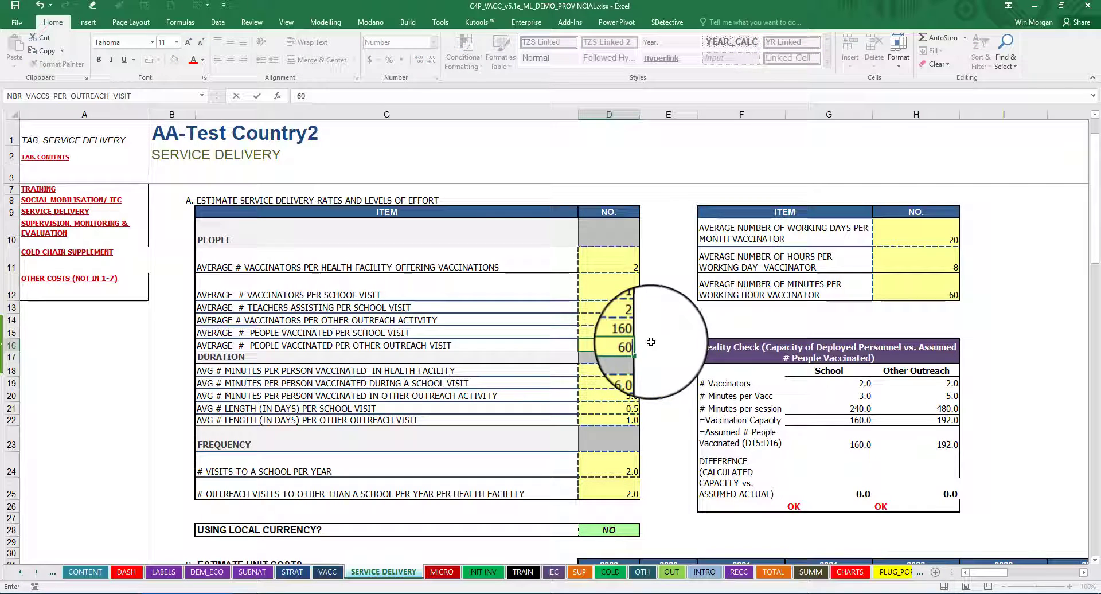
click(646, 347)
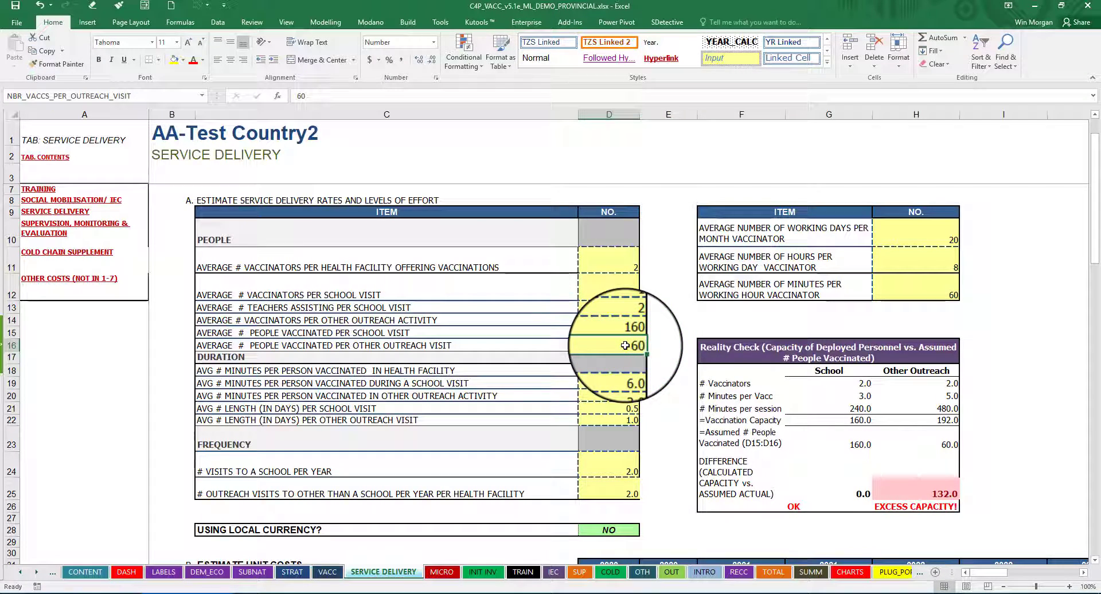
text(80)
click(660, 333)
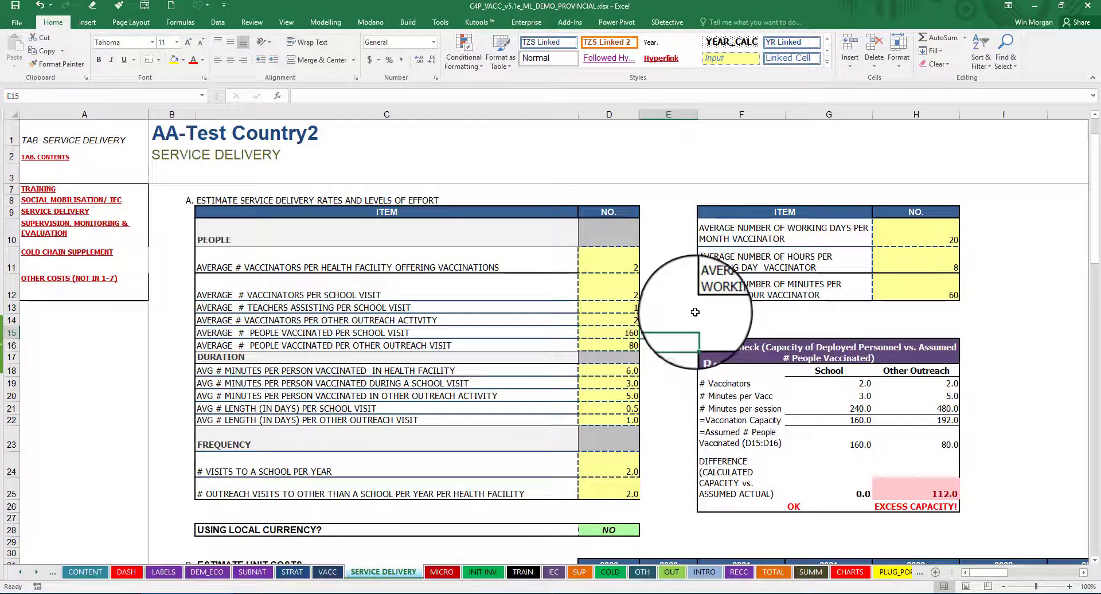
Set the average number of vaccinators per other outreach activity to 1 and check the school vaccination capacity in the Reality Check table
click(632, 320)
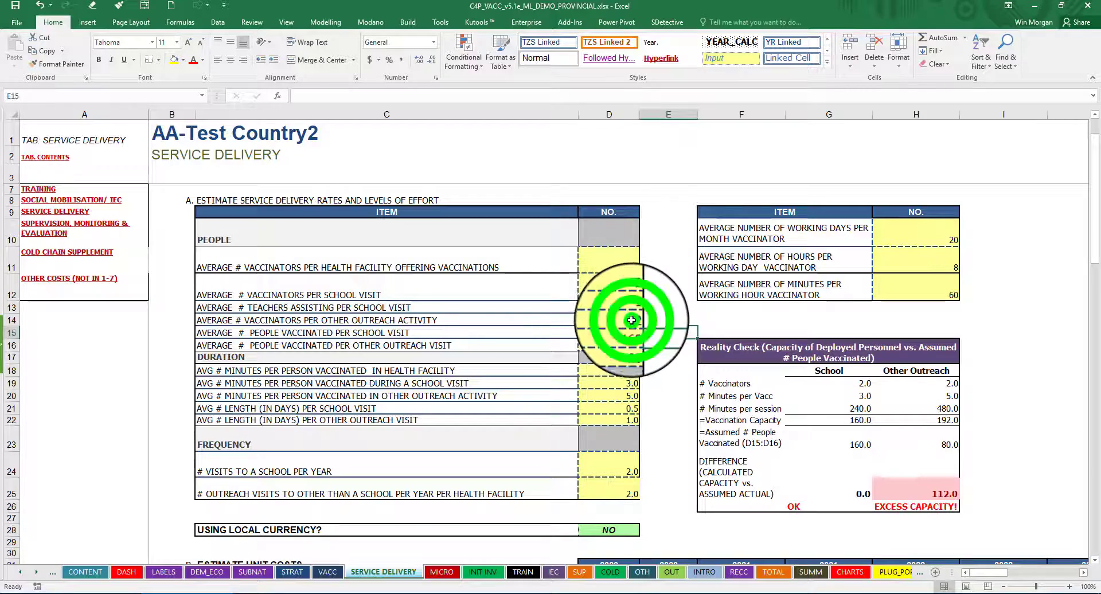
text(1)
click(684, 316)
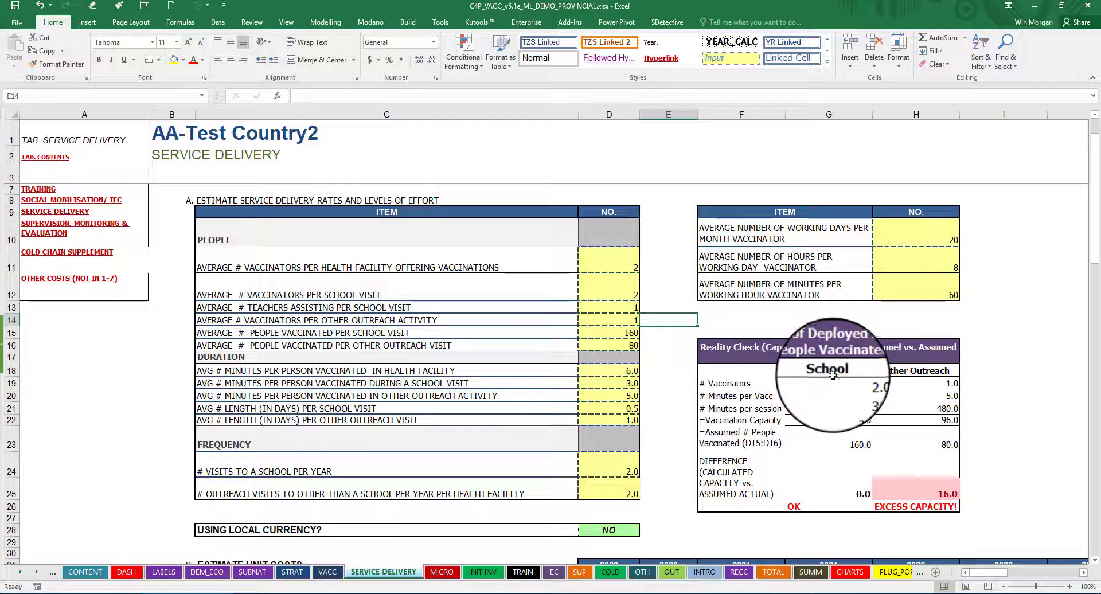
click(861, 421)
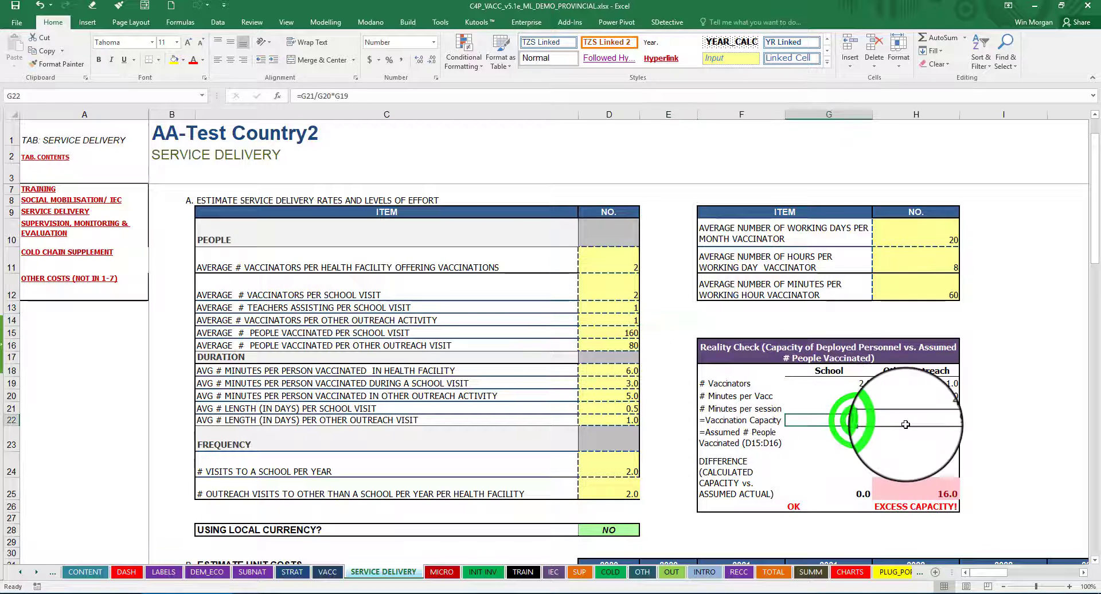
click(859, 431)
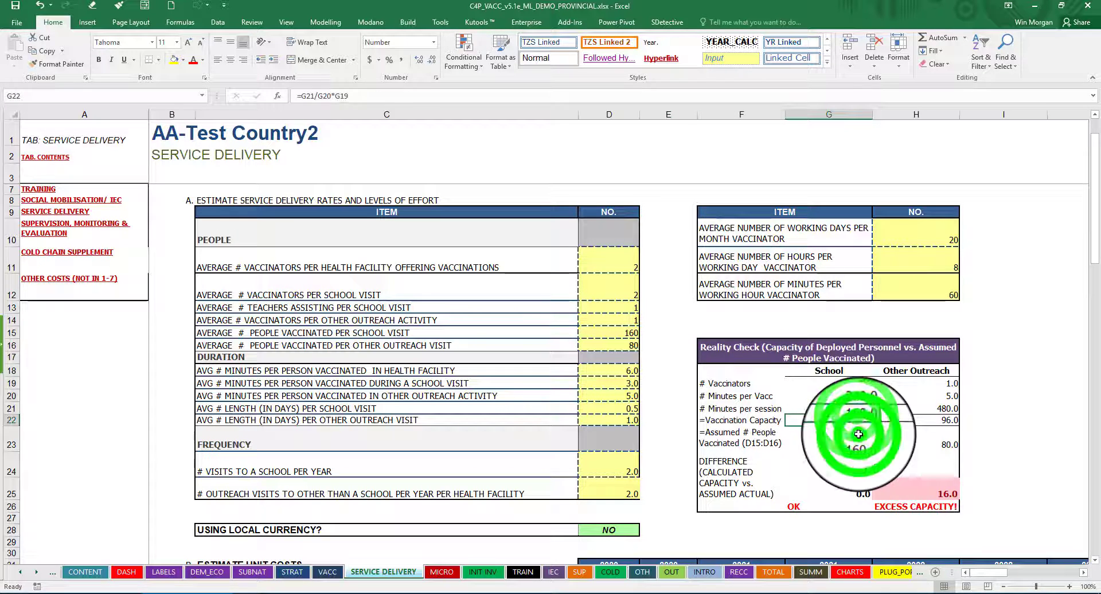
click(858, 421)
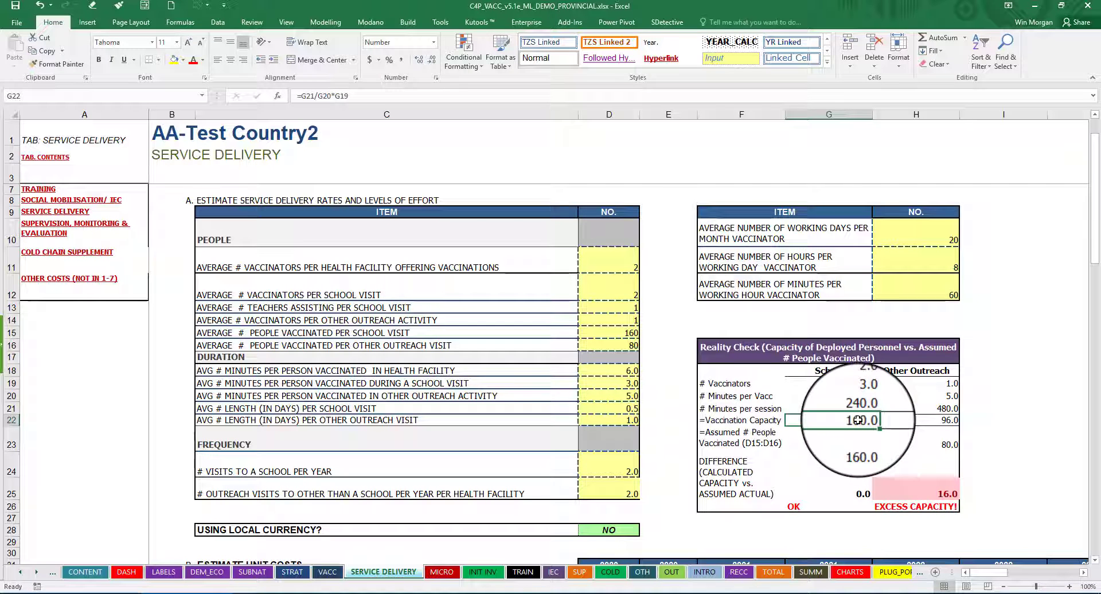
Review the SUBNAT sheet's totals for in-school target population and number of primary schools
click(253, 574)
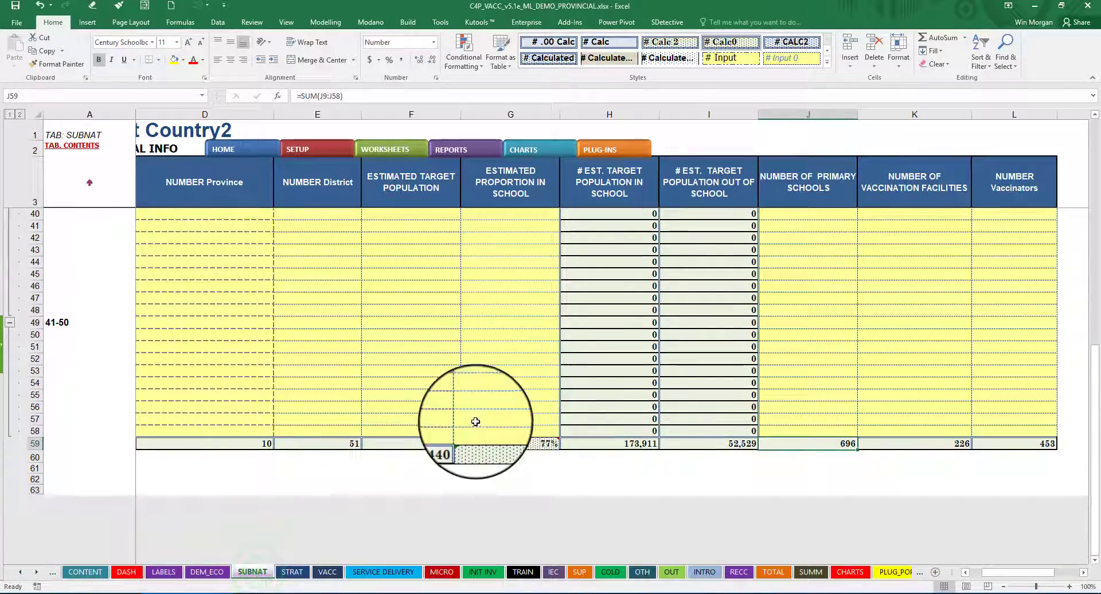
scroll(632, 309, up, 6)
scroll(632, 309, up, 6)
scroll(659, 373, down, 2)
scroll(660, 373, up, 2)
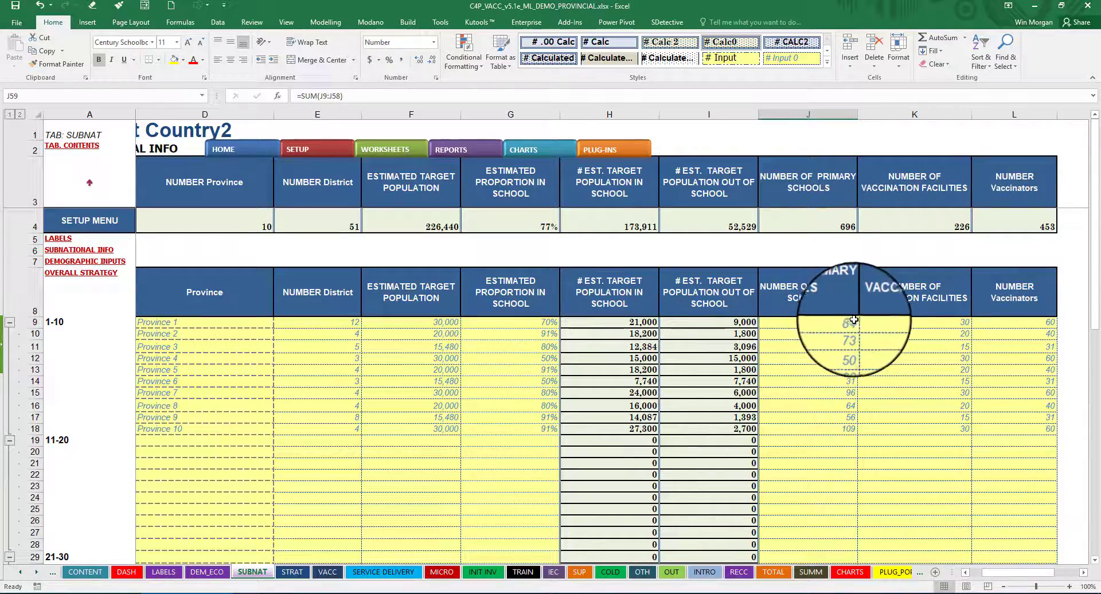
scroll(846, 319, down, 3)
scroll(846, 344, up, 3)
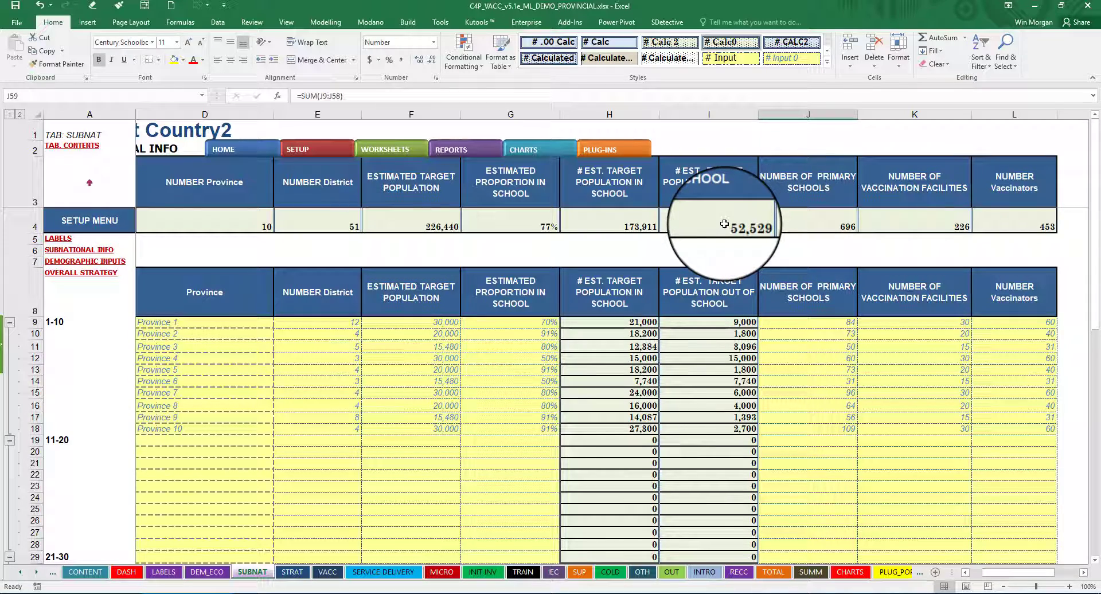
click(635, 224)
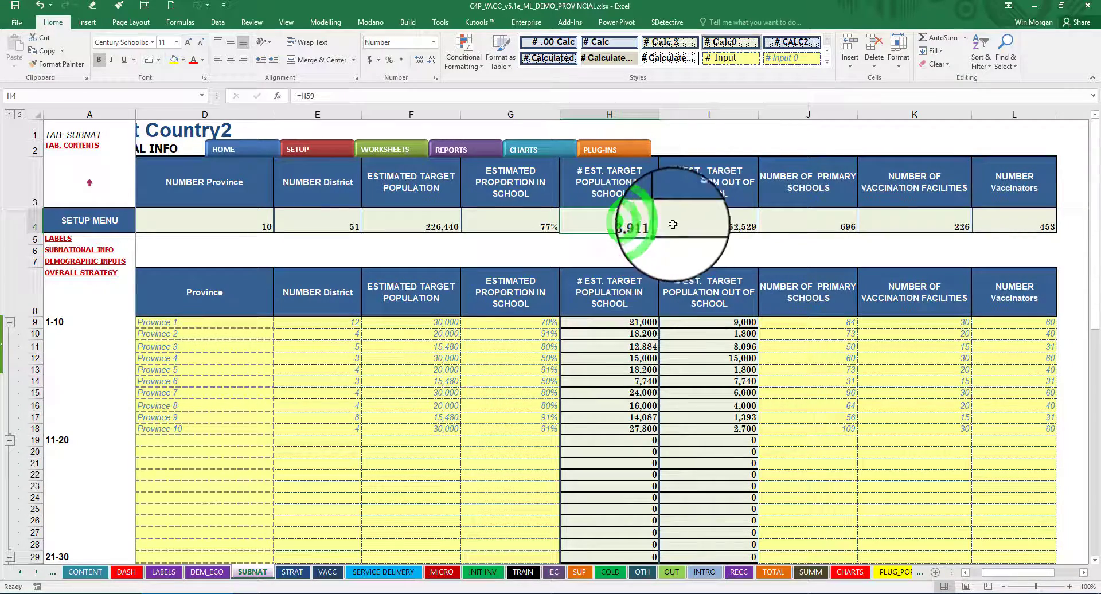
click(791, 221)
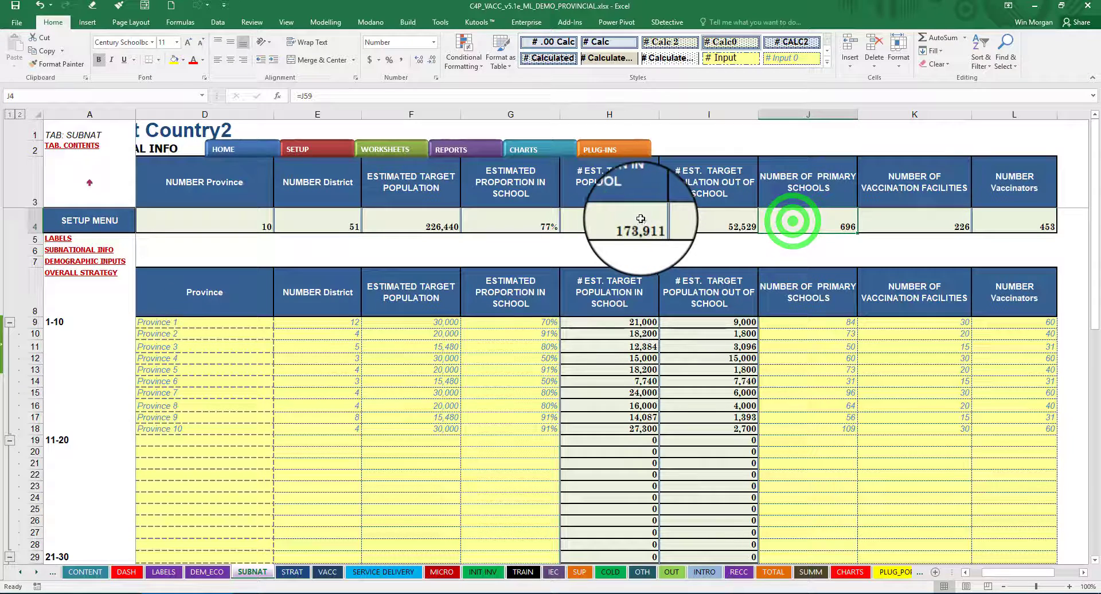
click(639, 220)
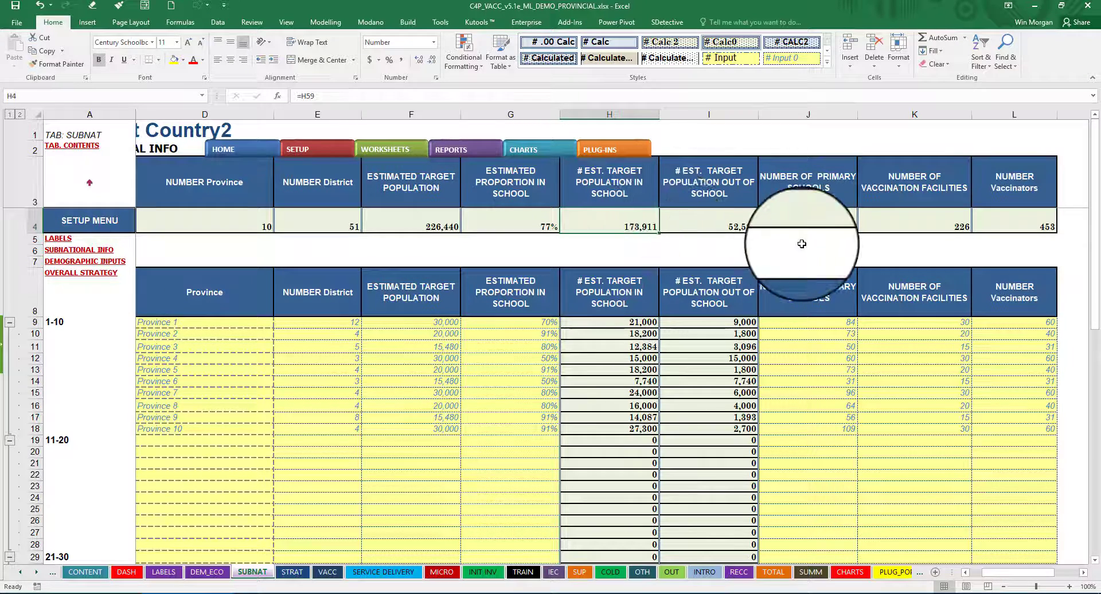
Calculate the in-school target population per primary school with the scratch formula =H4/J4 in J5, and clear the cell
click(833, 239)
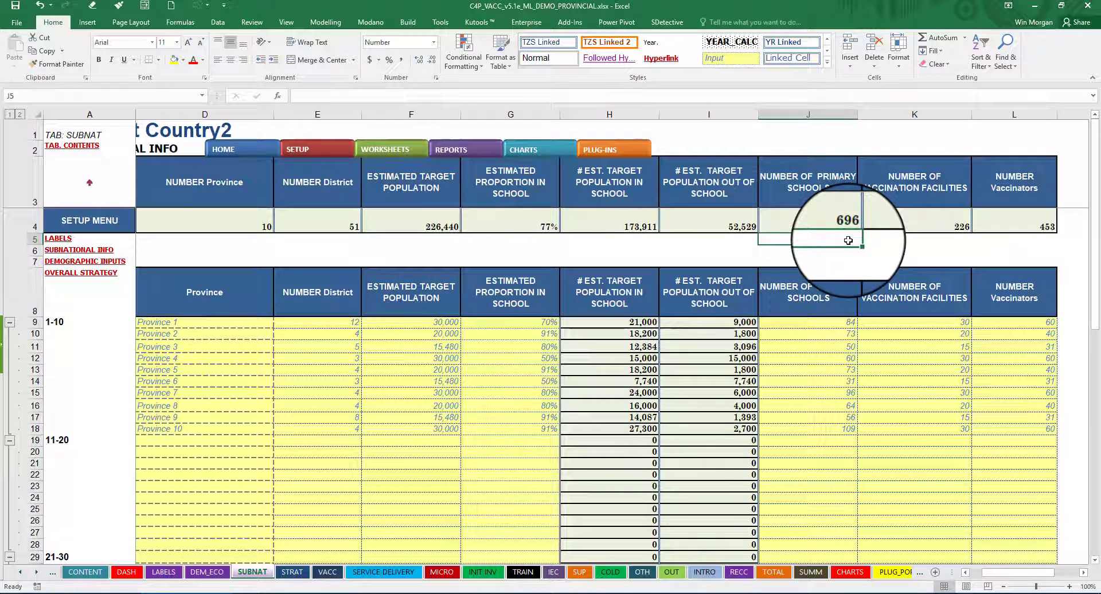
text(=)
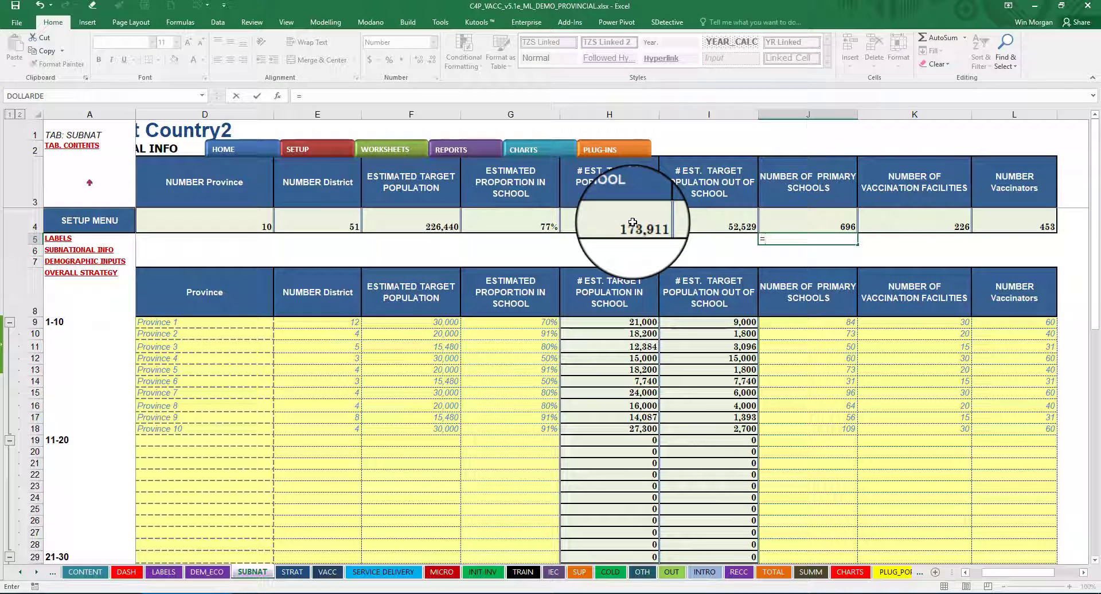
click(633, 222)
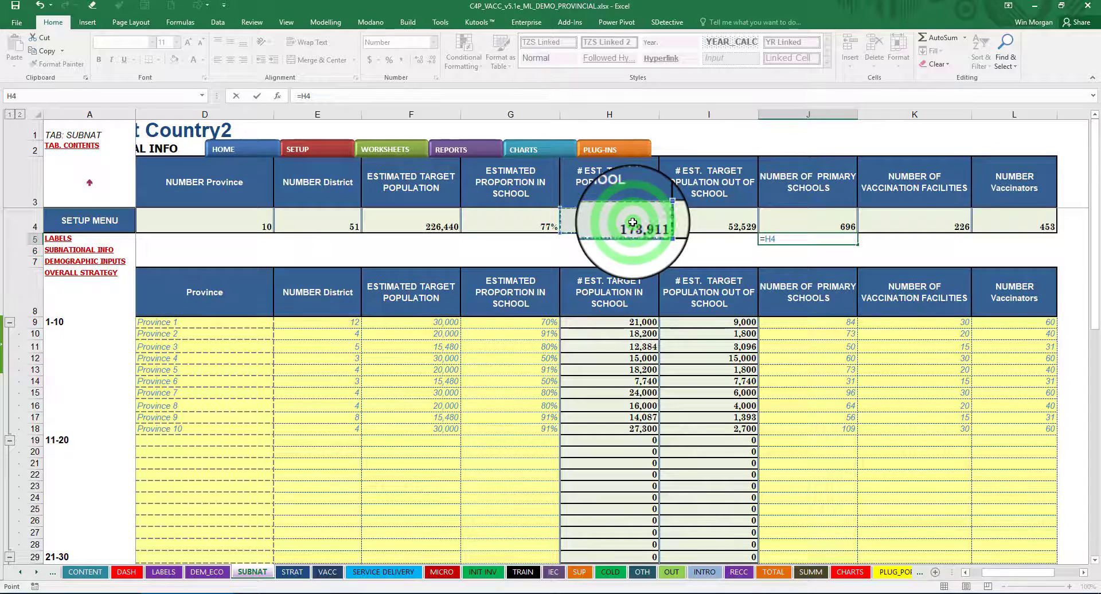
text(/)
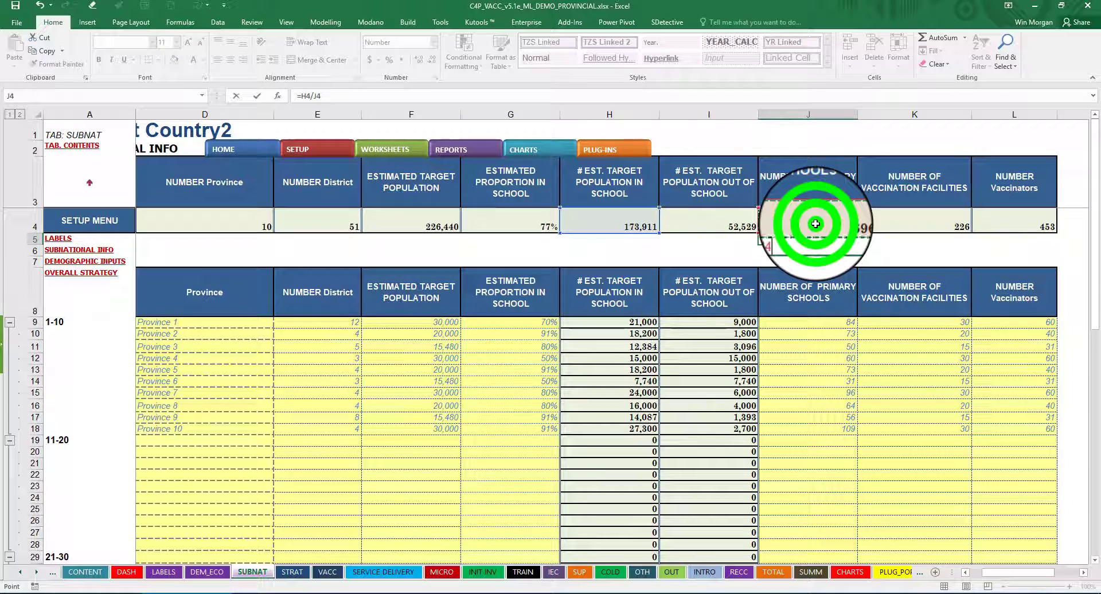
key(Return)
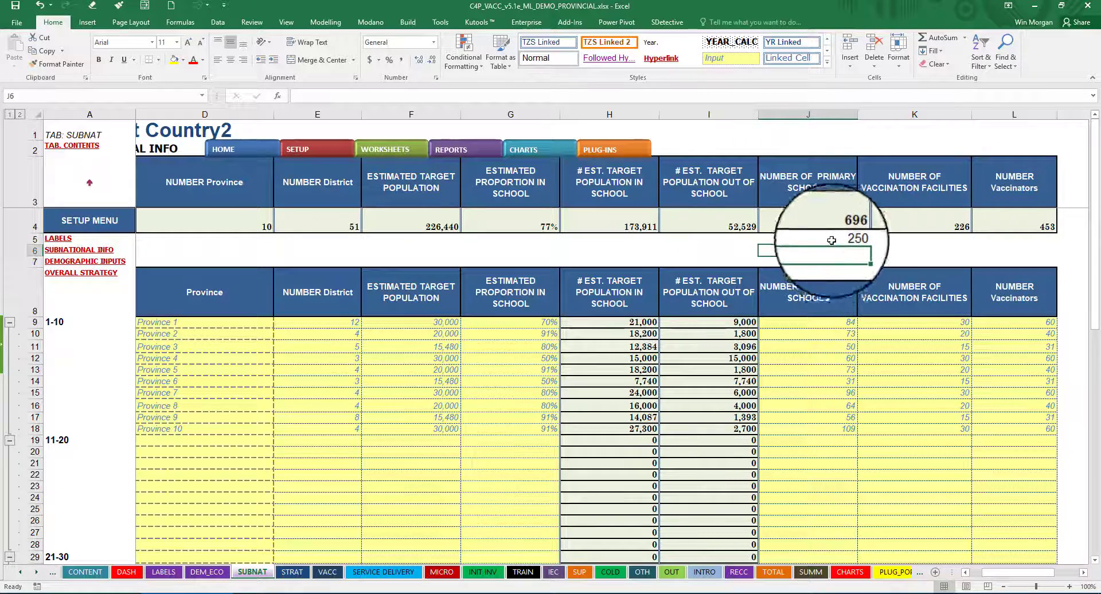
click(885, 239)
click(841, 239)
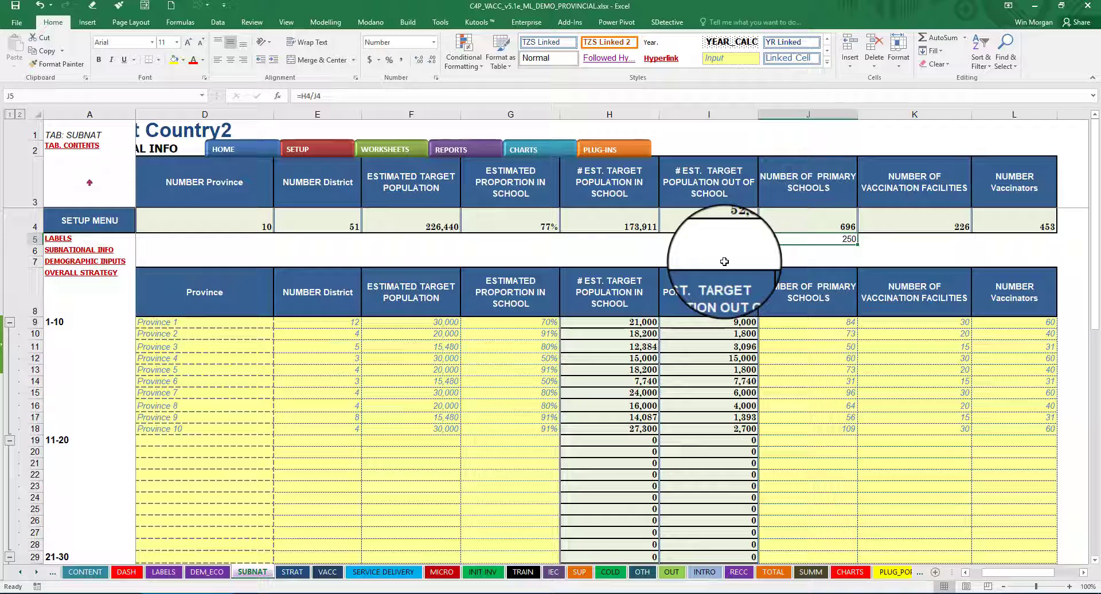
click(865, 241)
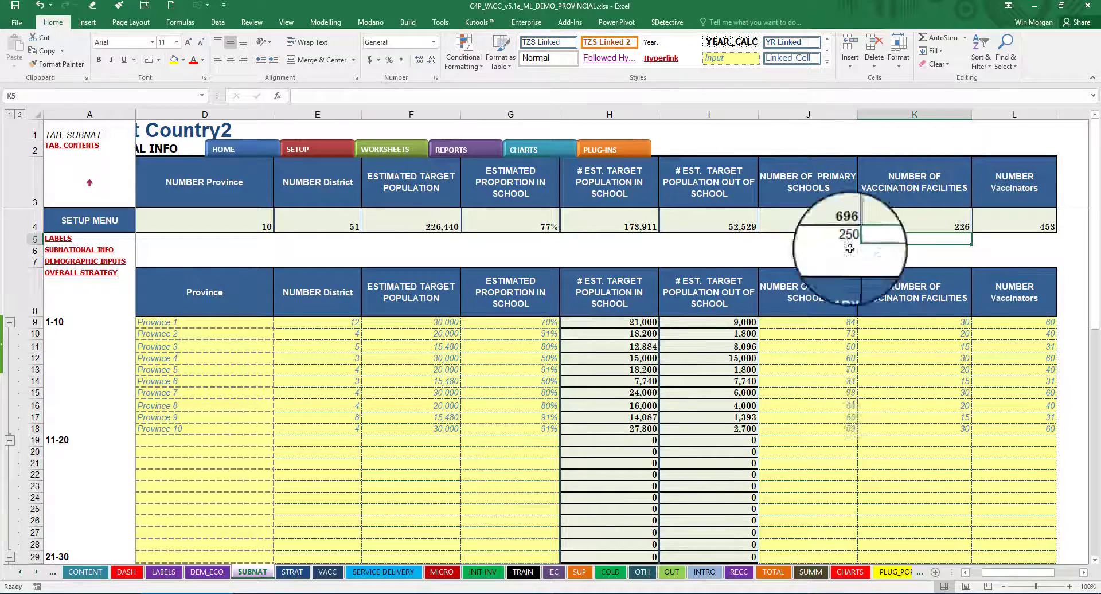
click(844, 239)
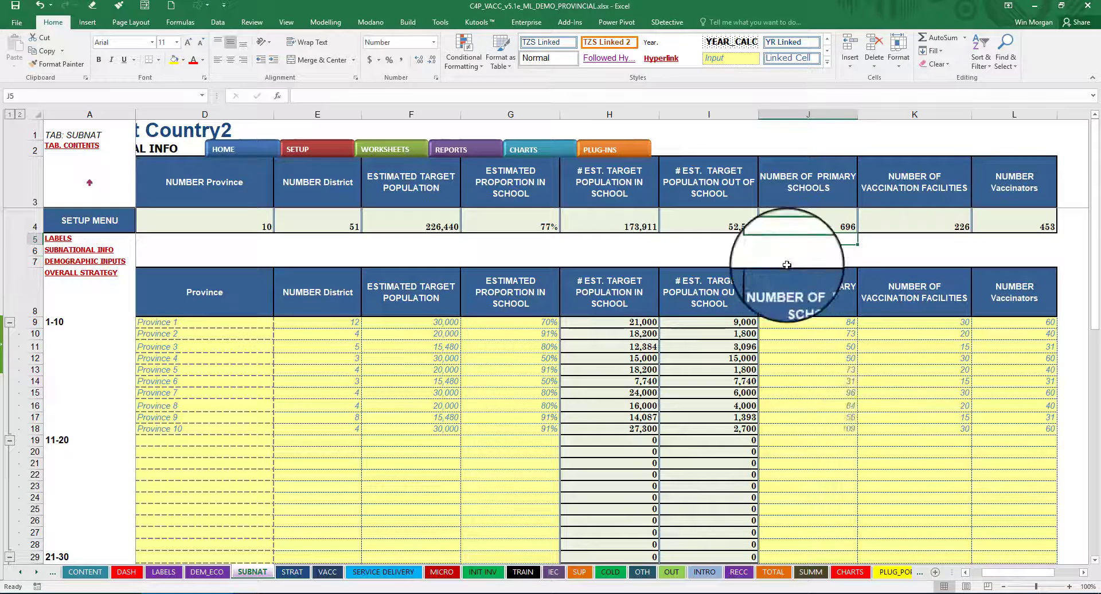
Return to the SERVICE DELIVERY sheet and check the school vaccination capacity in the Reality Check table
click(399, 573)
click(853, 420)
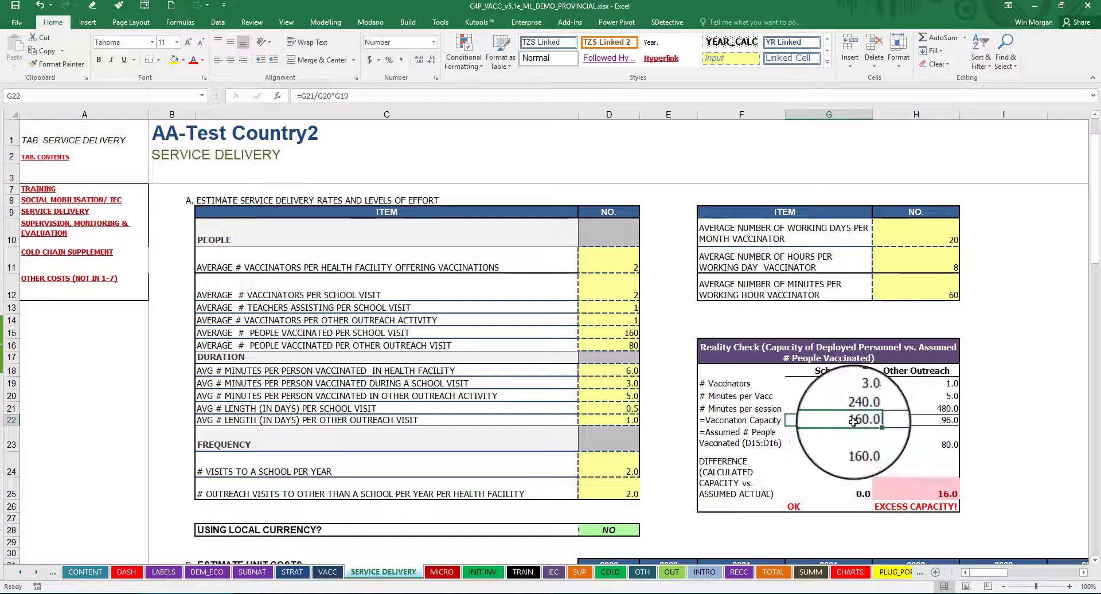
click(1003, 415)
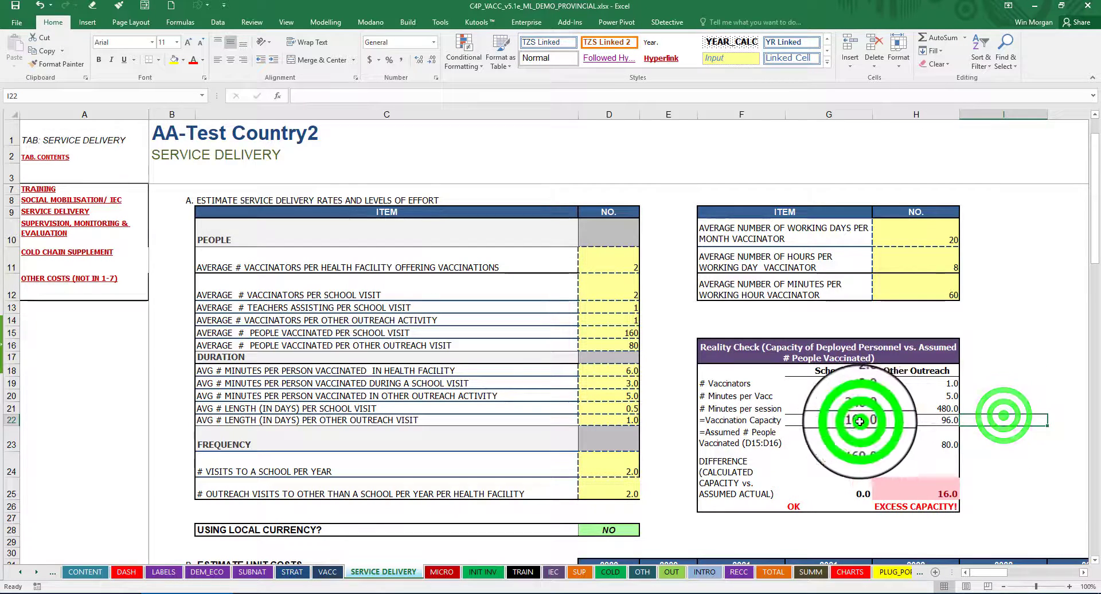
click(860, 422)
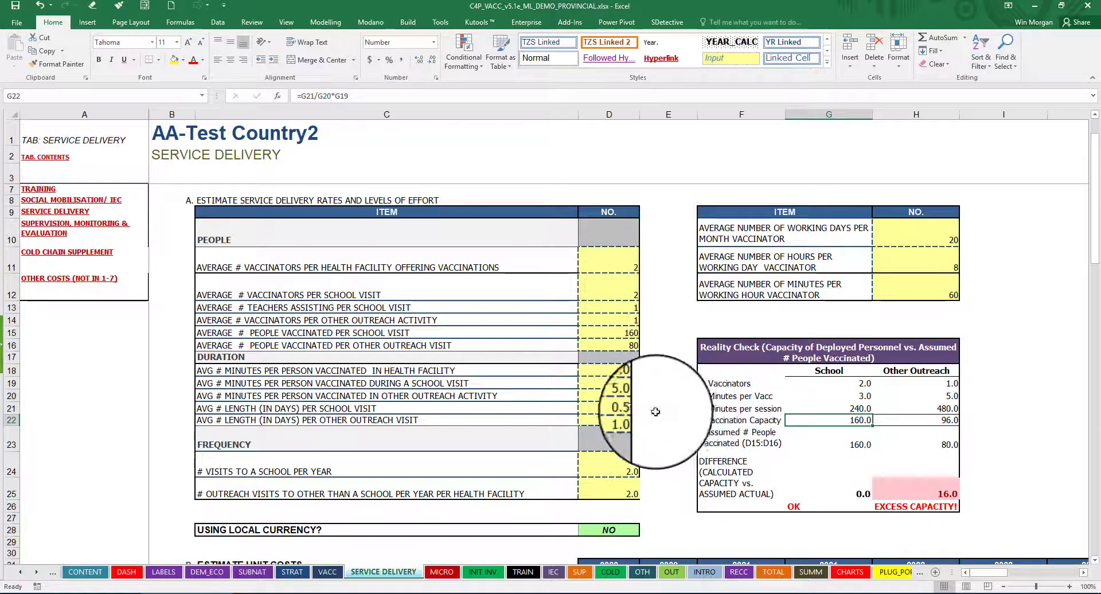
Set the average length per school visit to 1 day
click(624, 409)
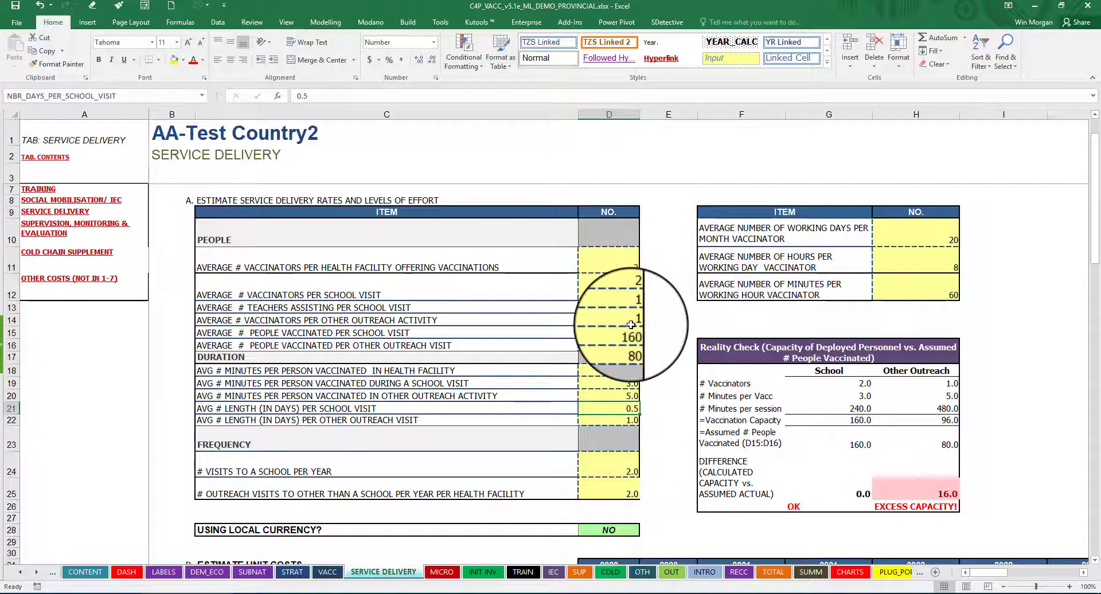
click(625, 407)
text(1)
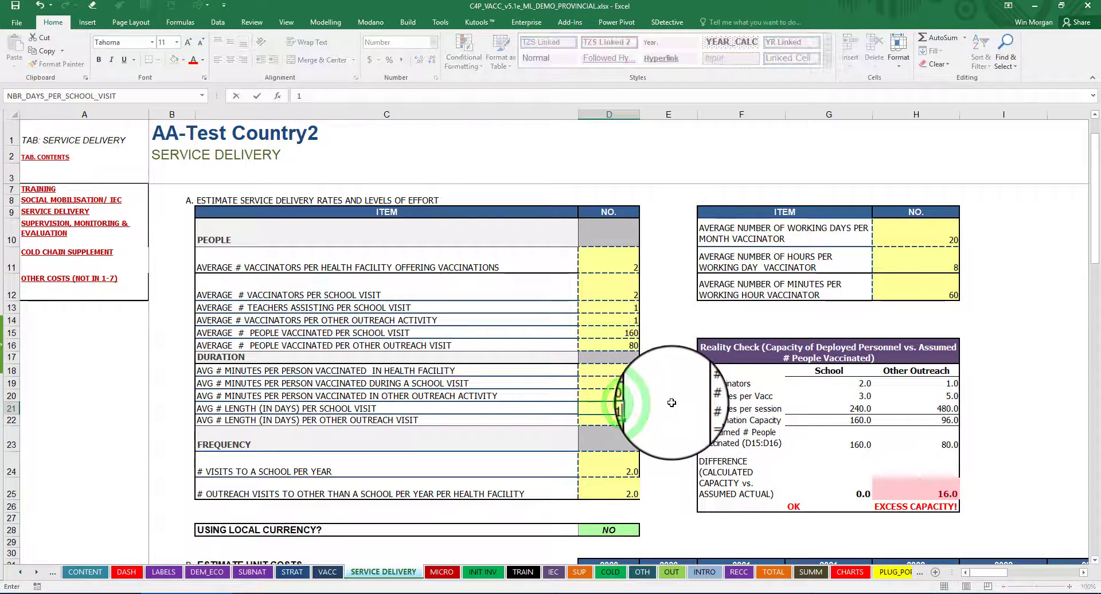
click(672, 406)
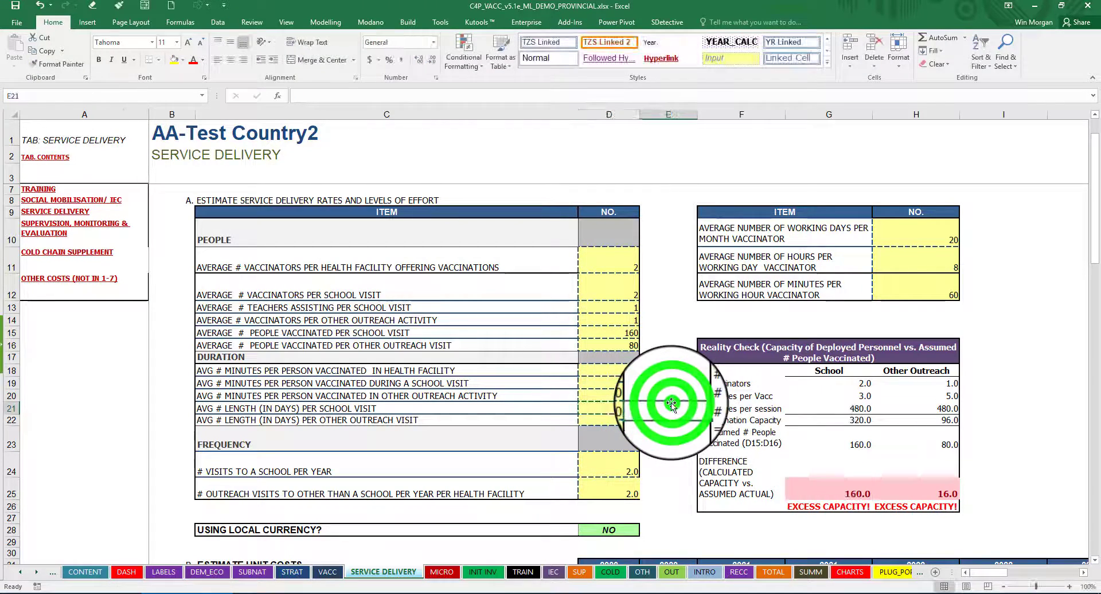
Compare the calculated school vaccination capacity with the average number of people vaccinated per school visit
click(862, 421)
click(860, 421)
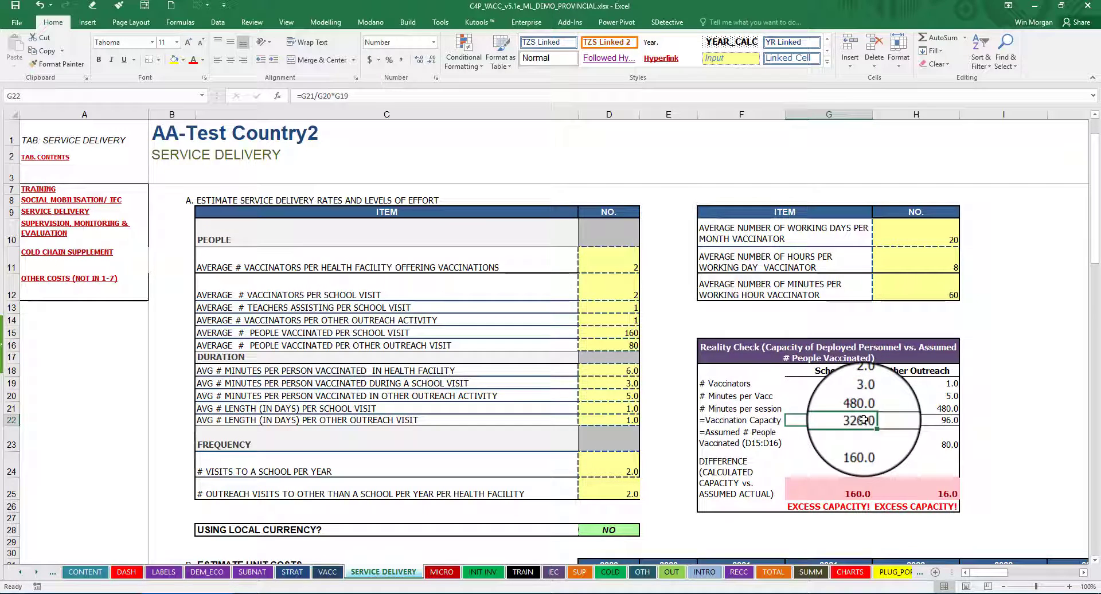
click(866, 420)
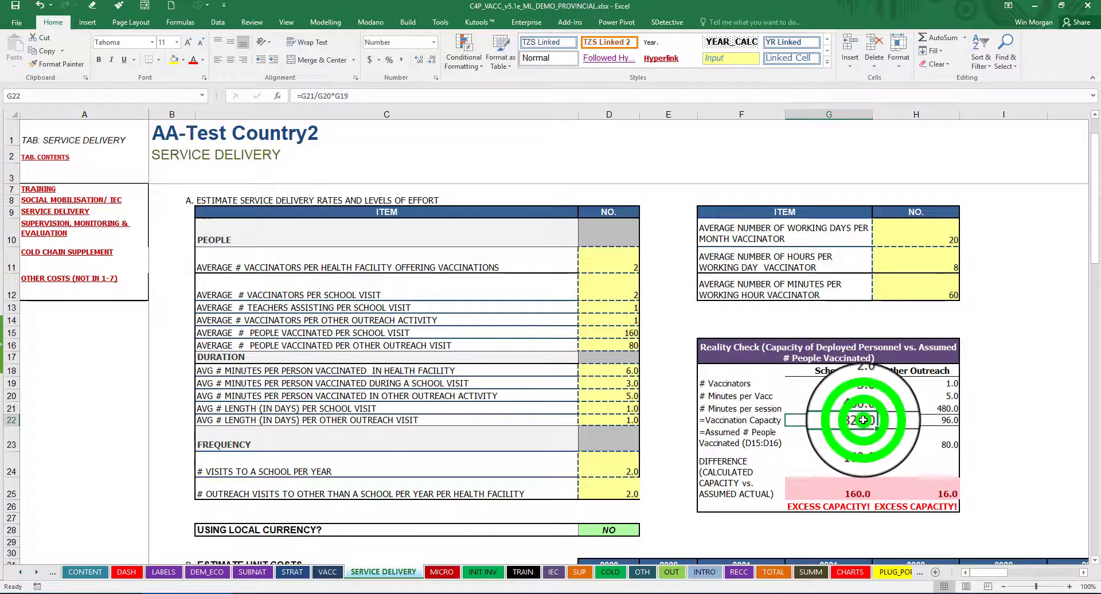
click(635, 331)
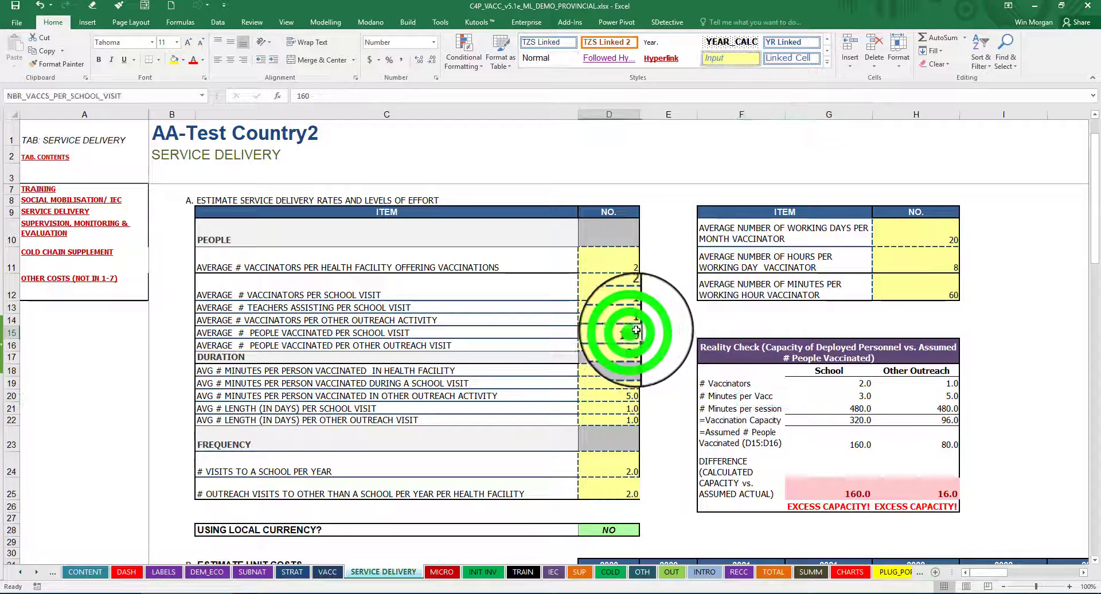
Set the average number of people vaccinated per school visit to 250
text(25)
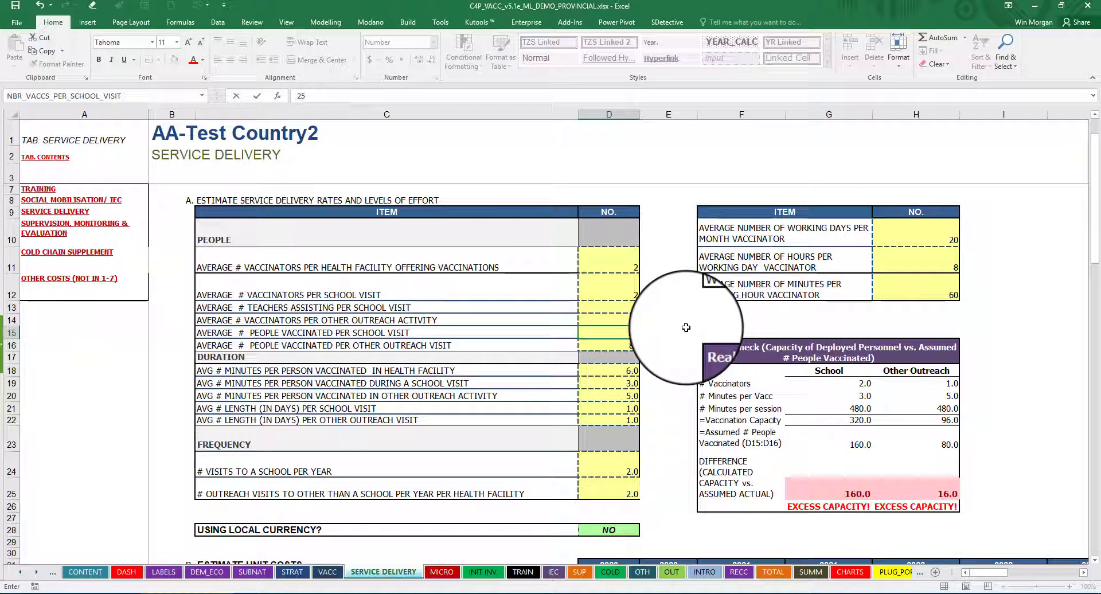
text(0)
click(698, 320)
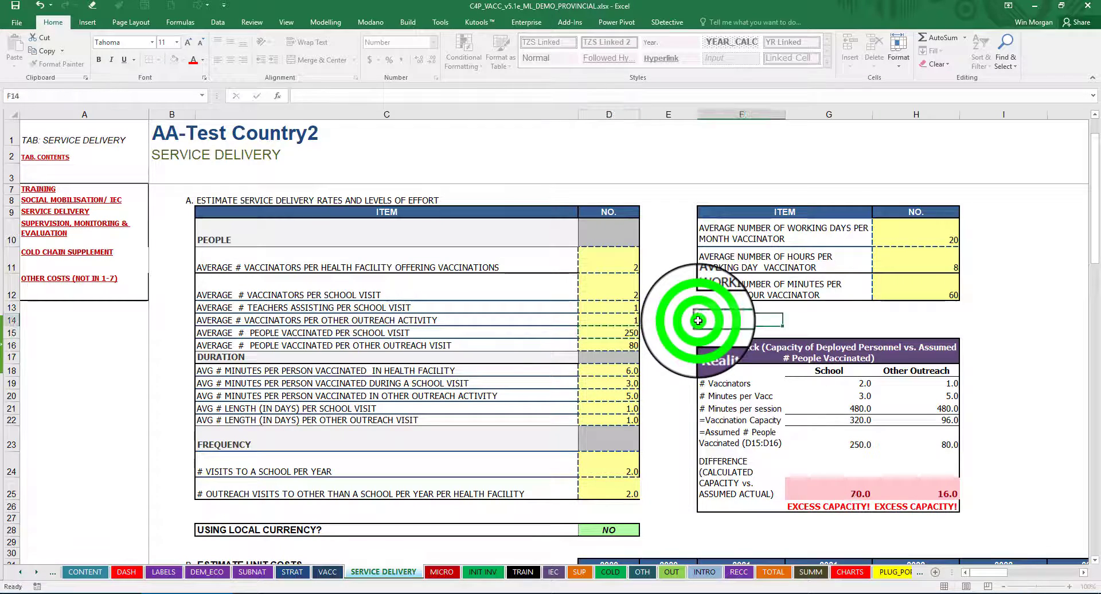
Check the School column of the Reality Check table: capacity difference, assumed people vaccinated and number of vaccinators
click(624, 333)
click(860, 493)
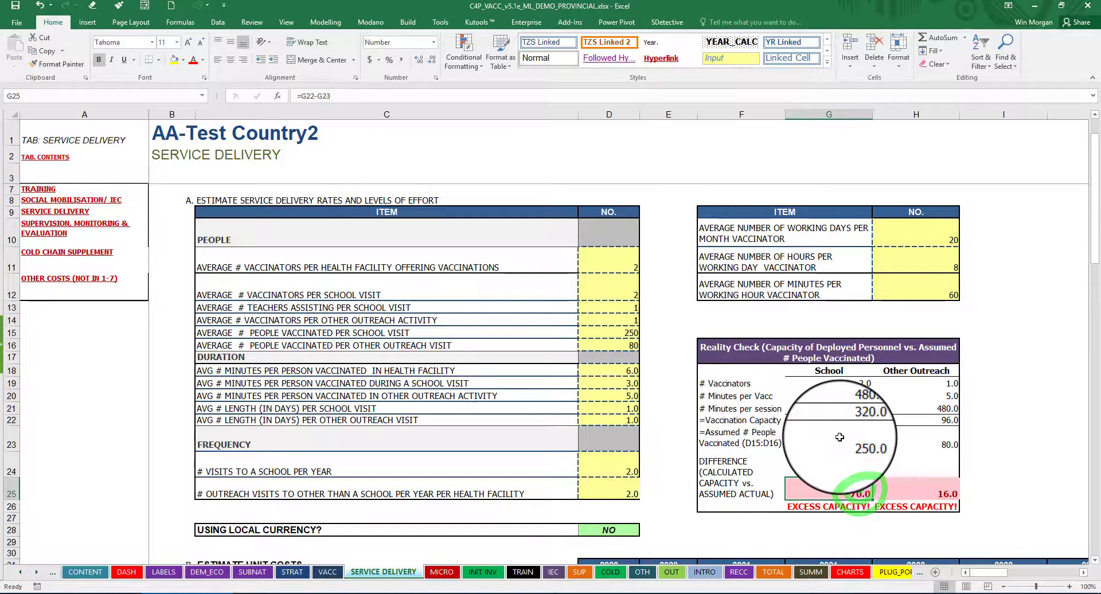
click(857, 493)
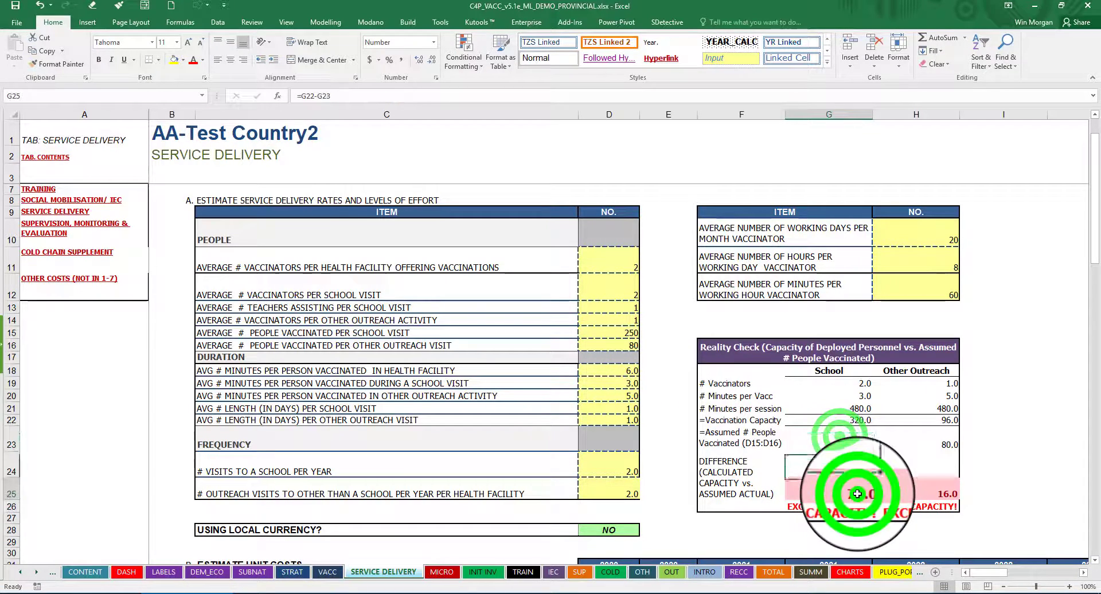
click(856, 382)
click(854, 442)
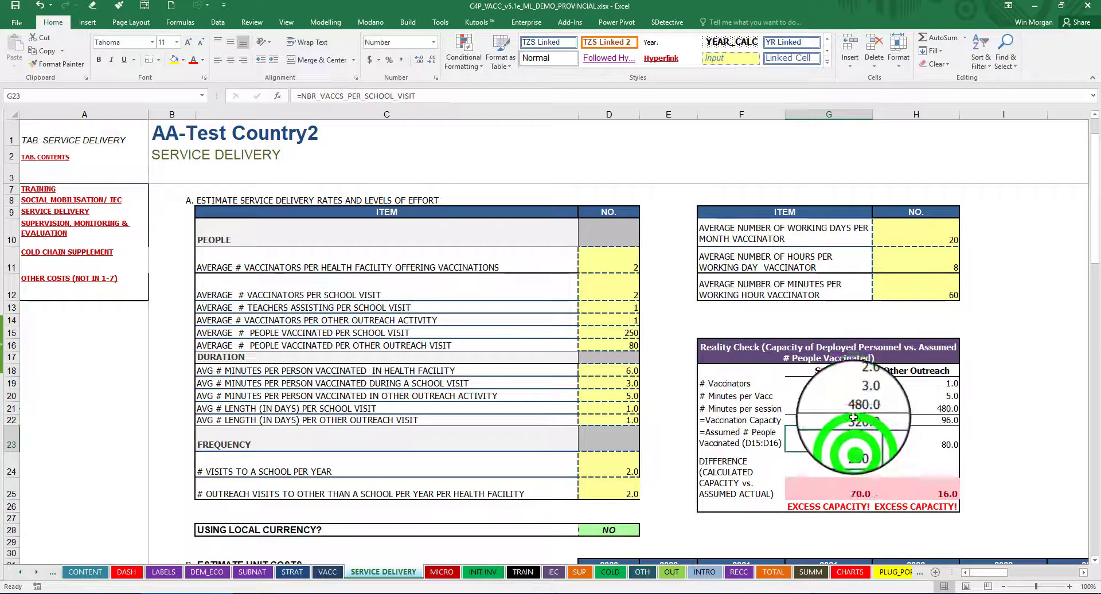
click(857, 383)
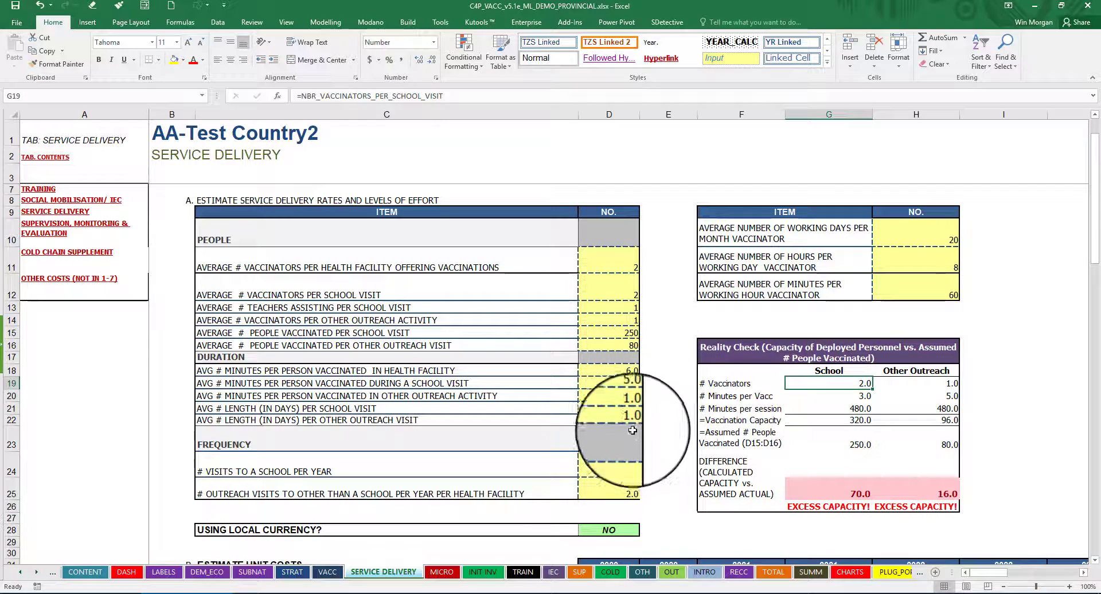
Try an average length of 0.75 days per school visit and check its effect on school capacity
click(627, 408)
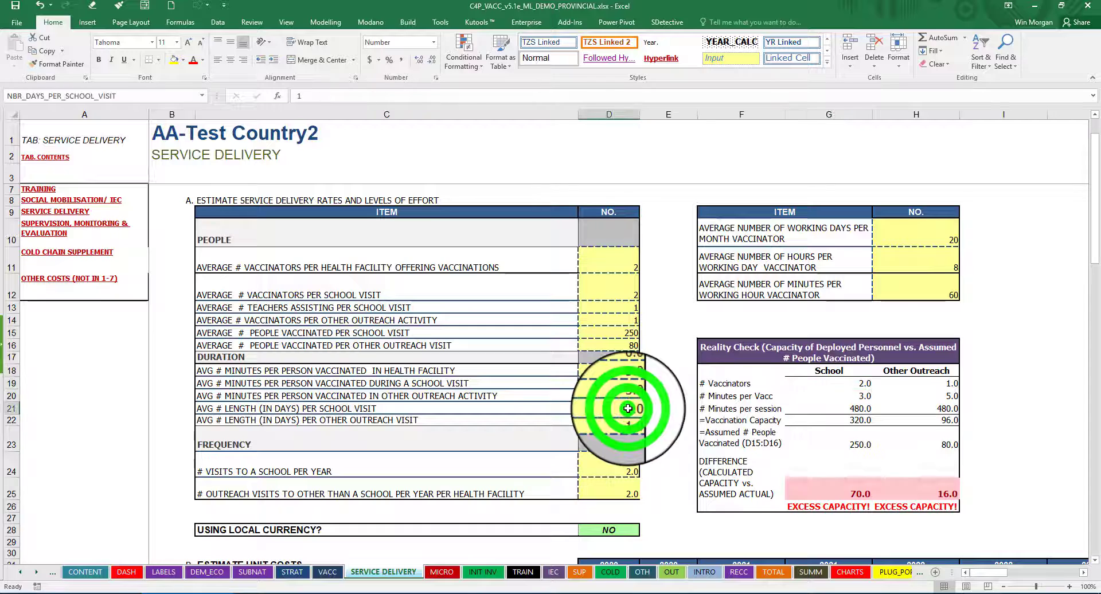
text(.75)
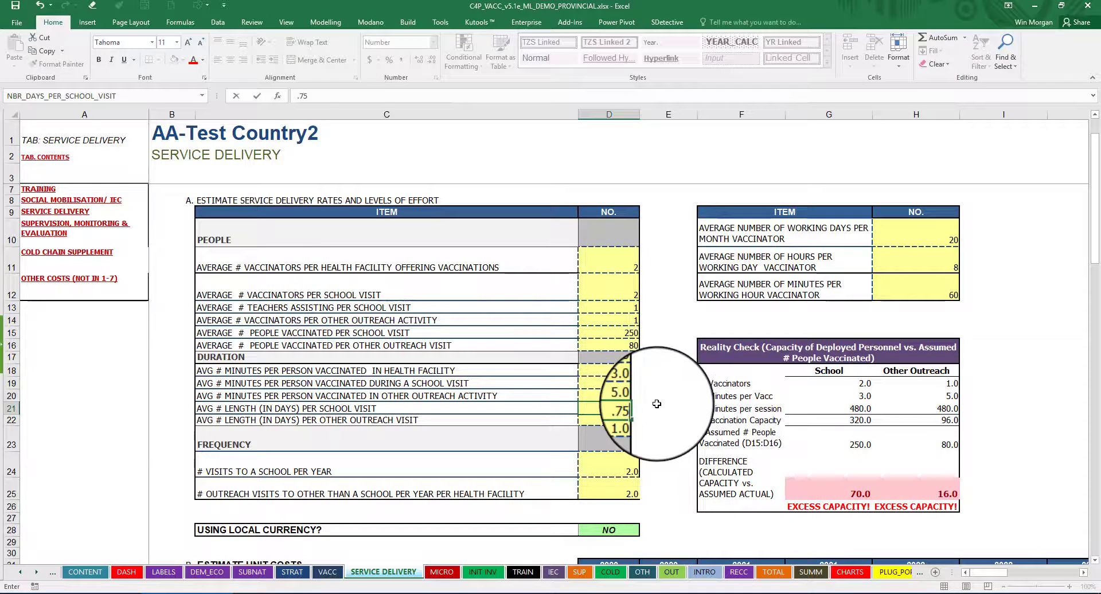
click(657, 404)
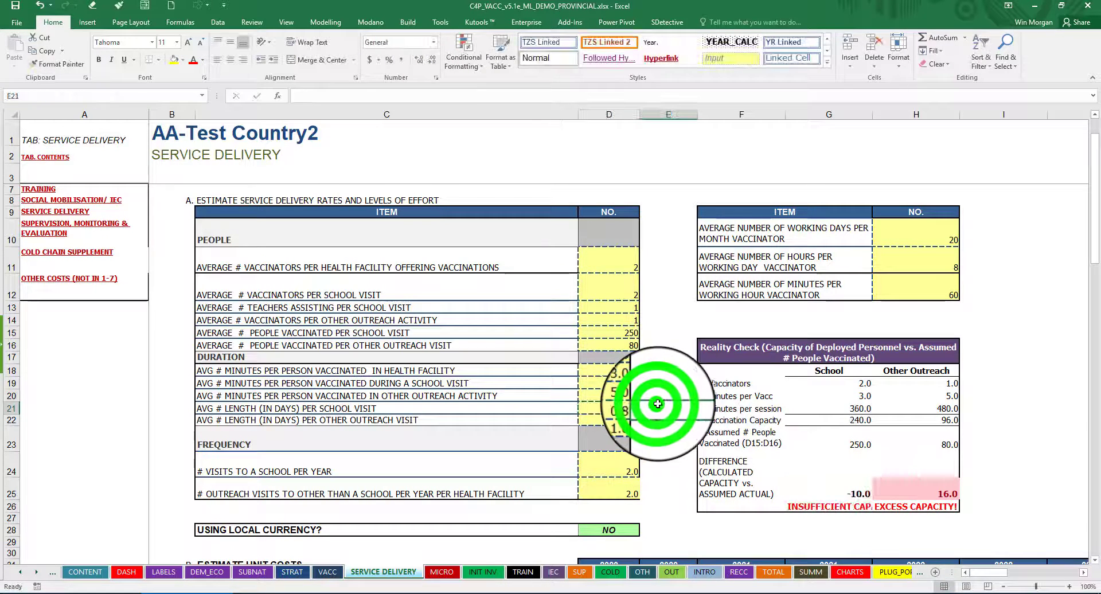
click(617, 408)
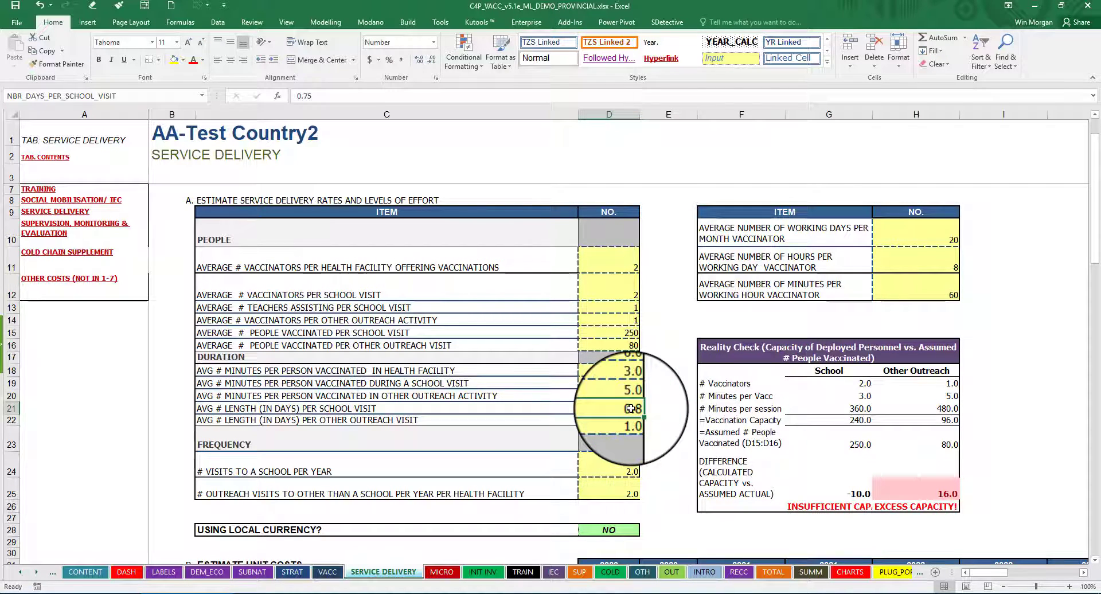
click(668, 407)
Set the average length per school visit back to 1 day
click(627, 409)
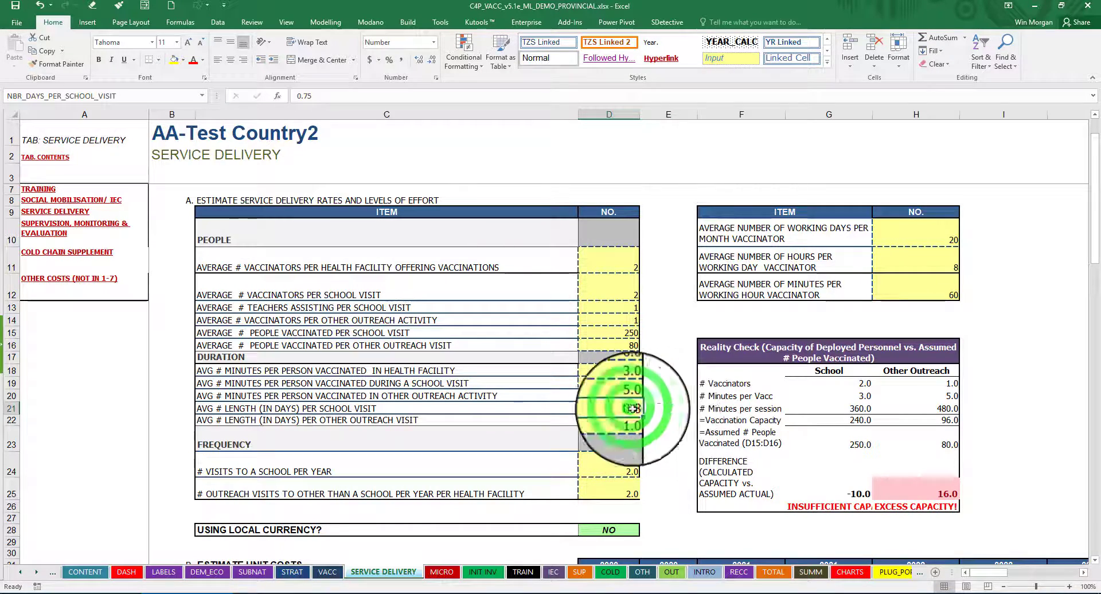
text(1)
click(670, 408)
click(632, 408)
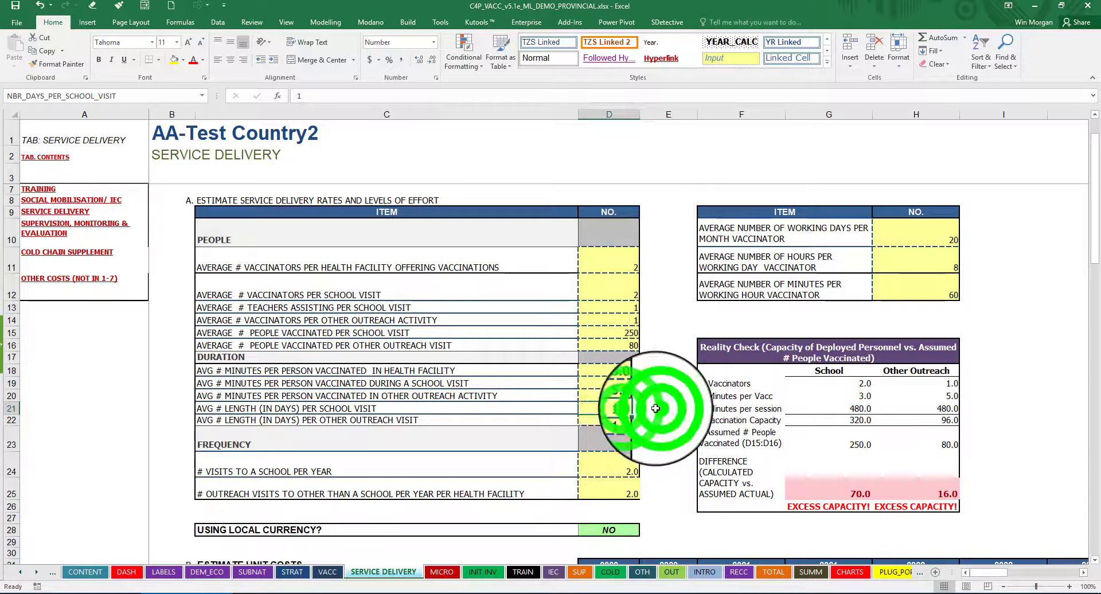
click(655, 408)
click(628, 407)
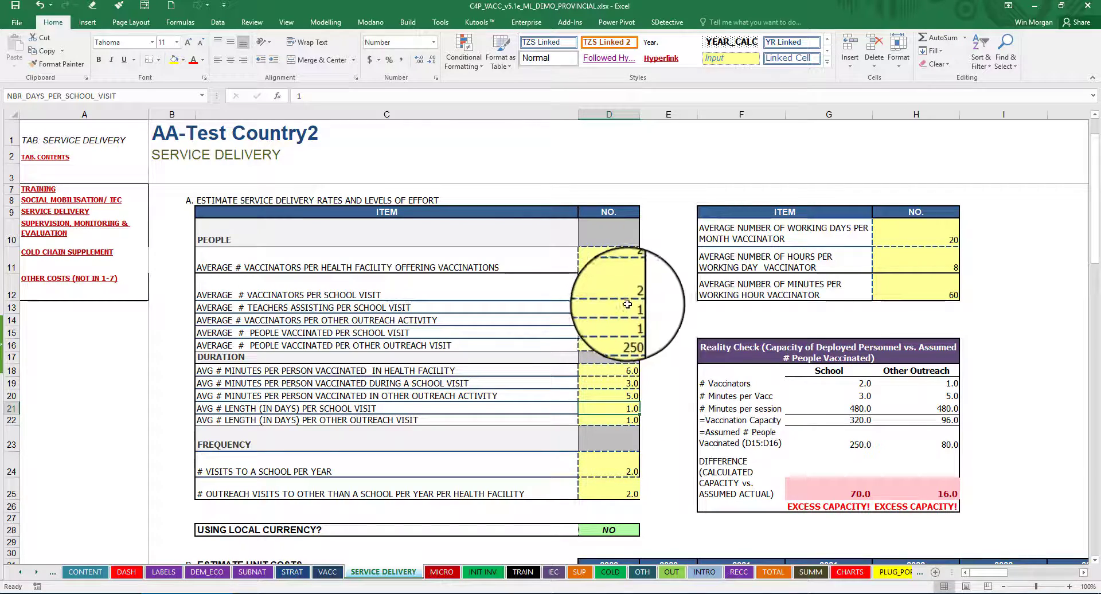
Multiply people vaccinated per school visit by the number of primary schools in G28 with =NBR_VACCS_PER_SCHOOL_VISIT*SUBNAT!J4
click(866, 528)
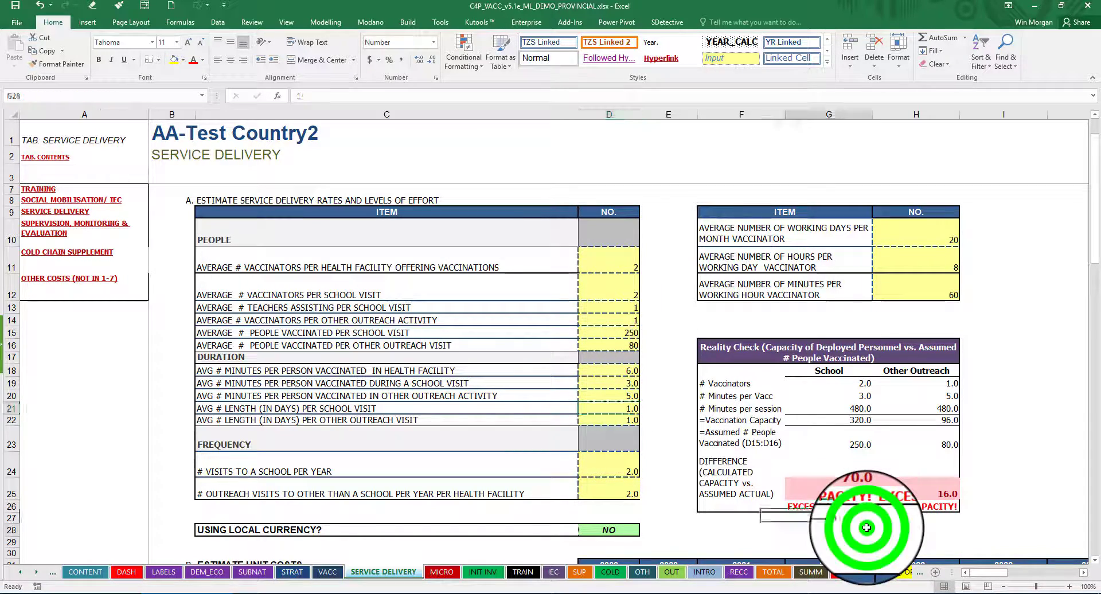
click(630, 332)
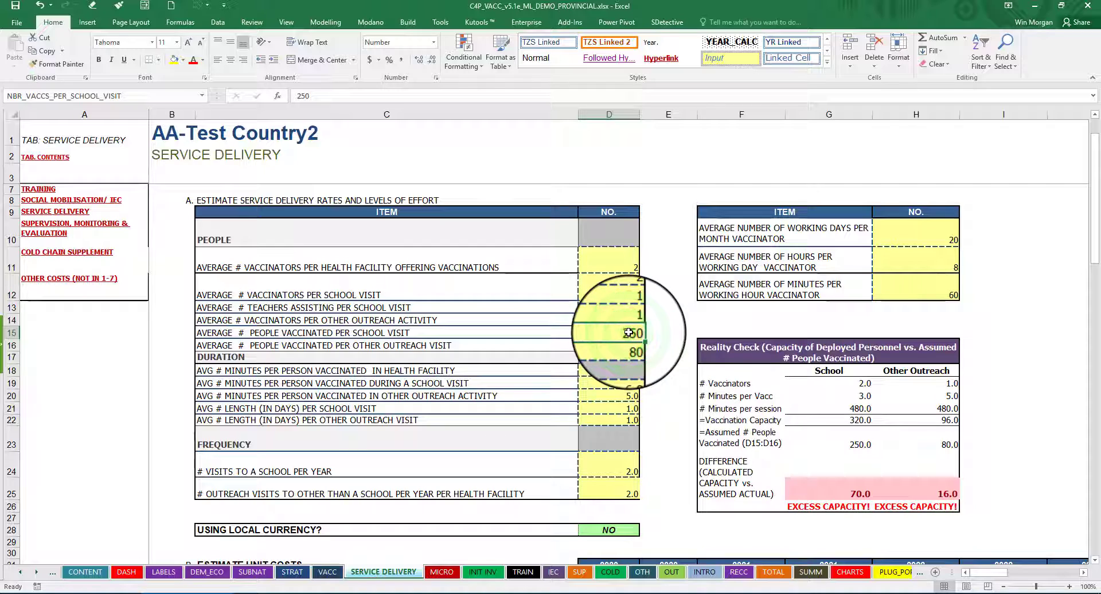
click(817, 532)
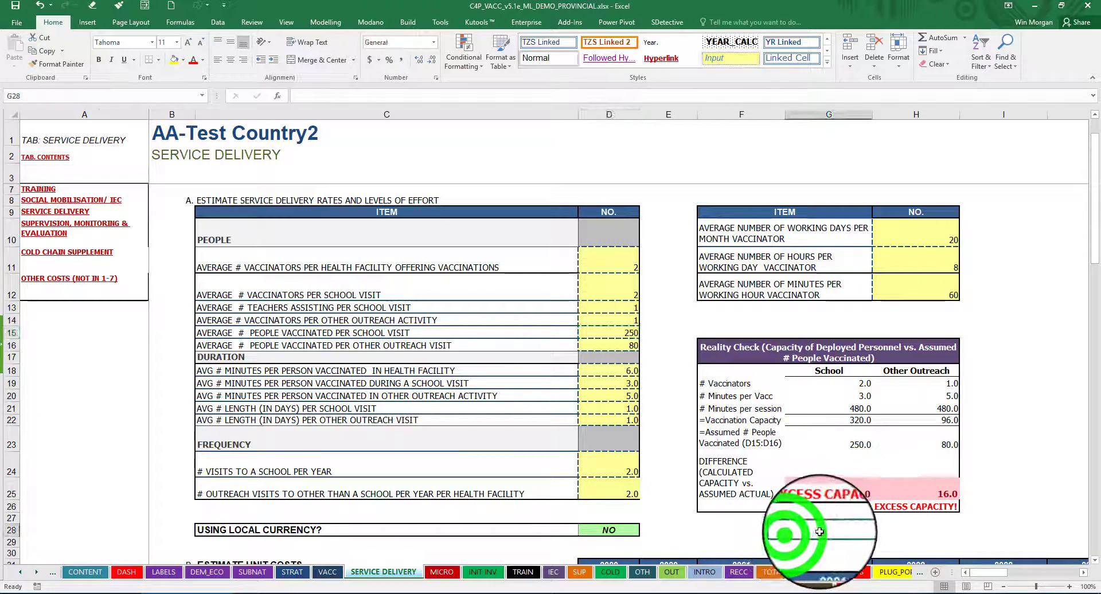
scroll(819, 532, down, 1)
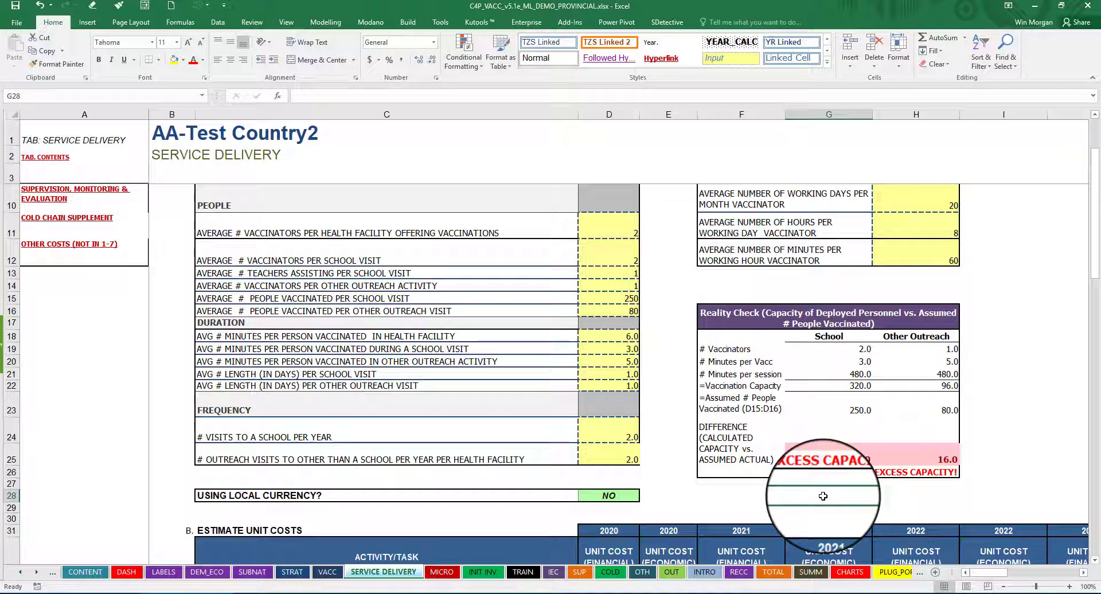
text(=NBR_VACCS_PER_SCHOOL_VISIT*)
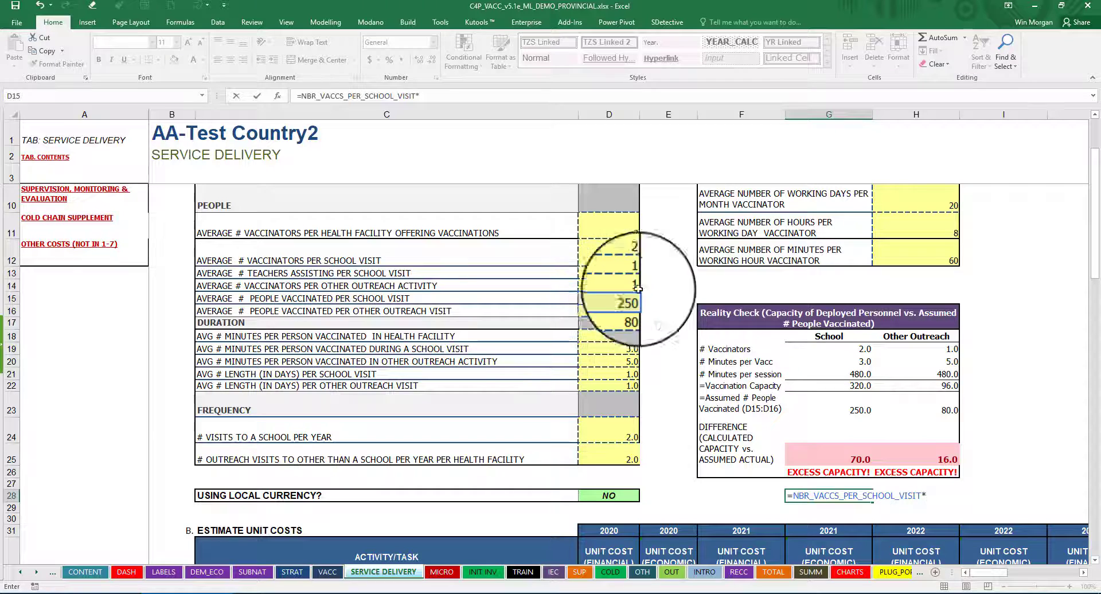
click(253, 572)
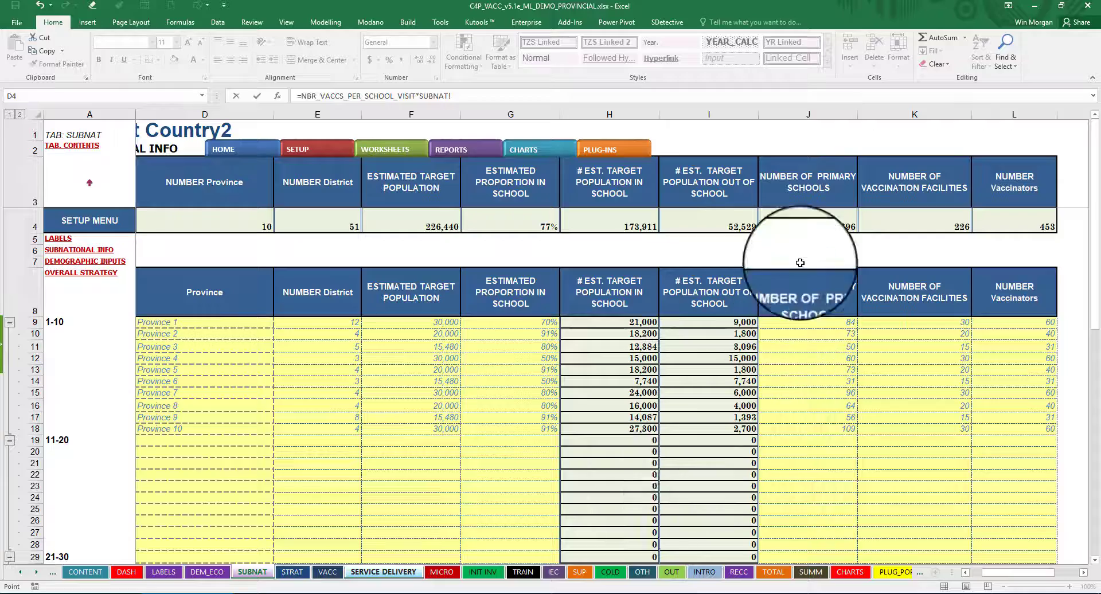
click(828, 222)
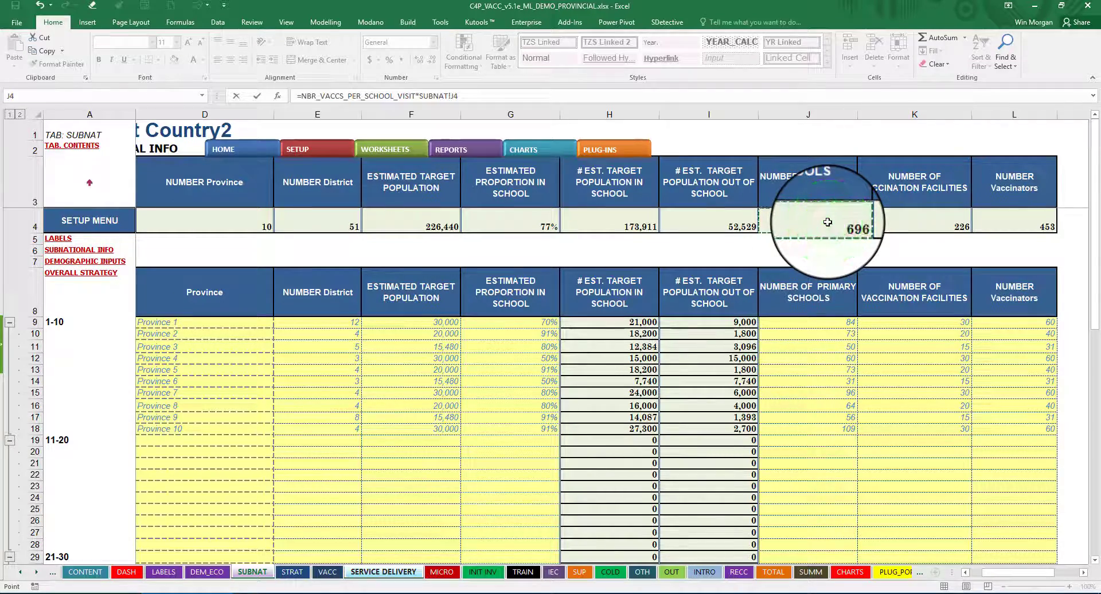
key(Return)
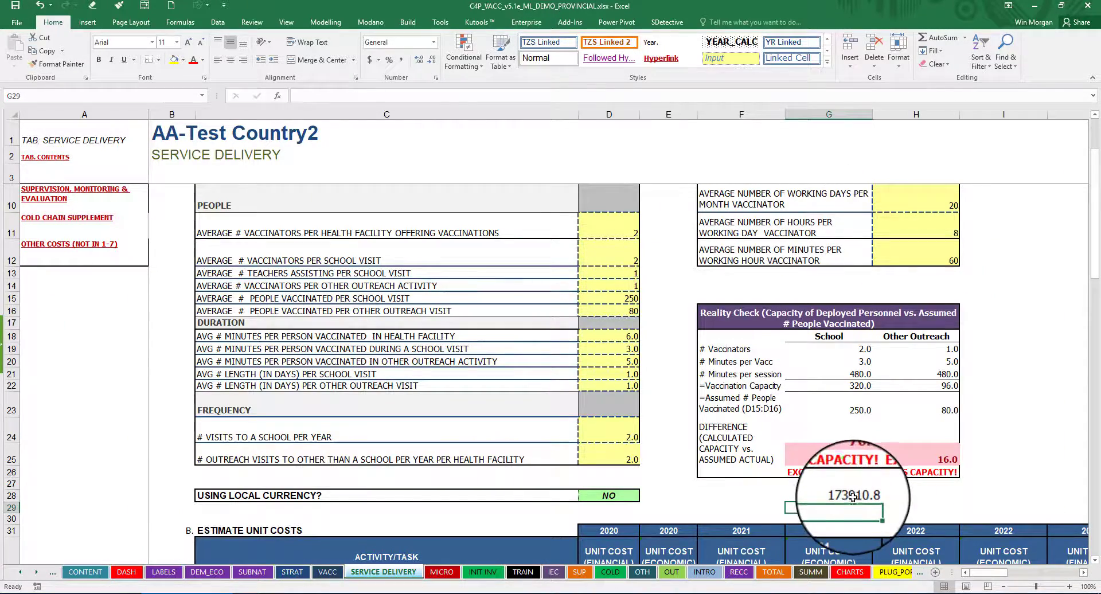
Examine the calculated total of people vaccinated in schools in G28 against the Reality Check table
click(915, 494)
click(854, 497)
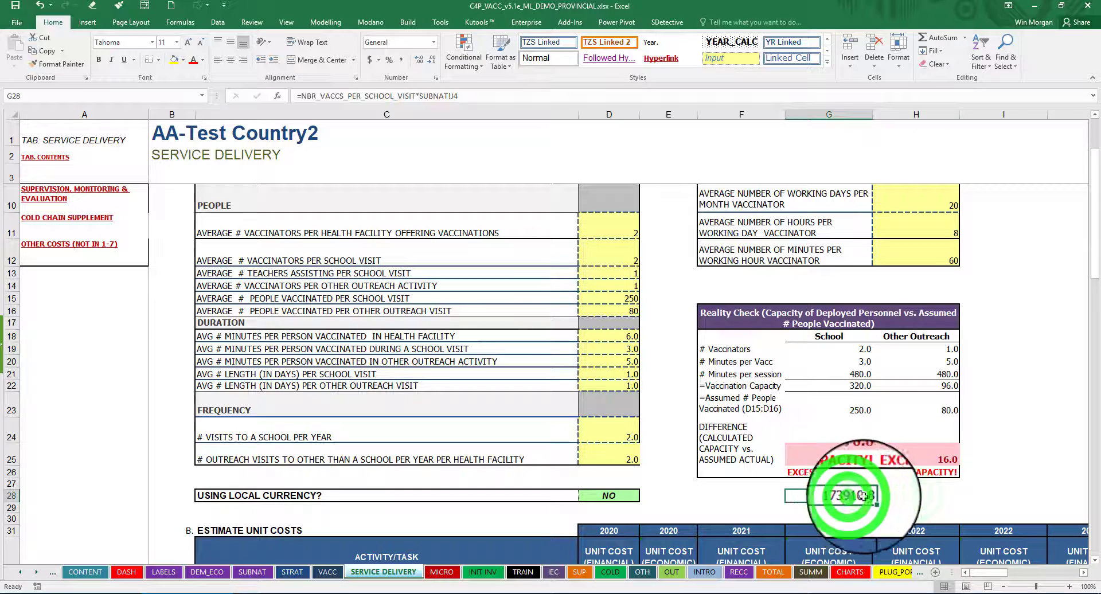
click(880, 495)
click(855, 497)
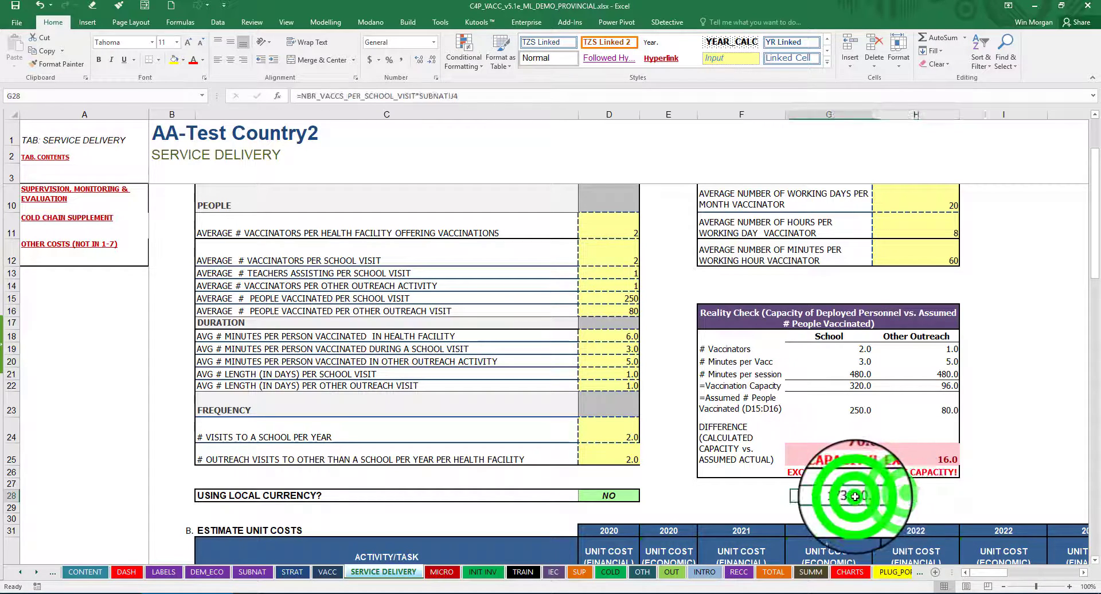
click(883, 496)
click(853, 496)
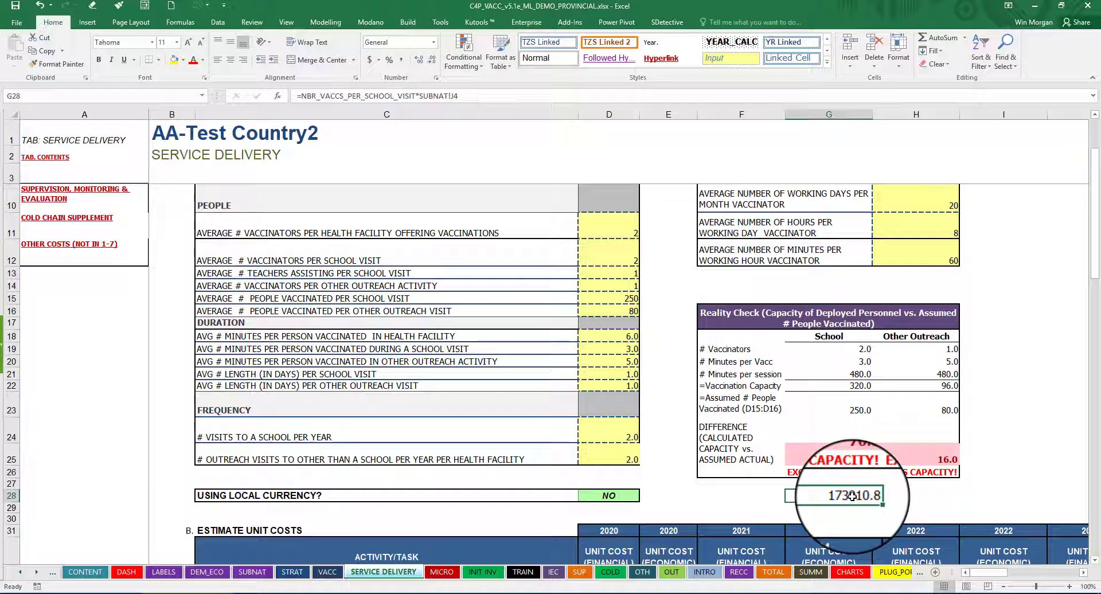
click(893, 494)
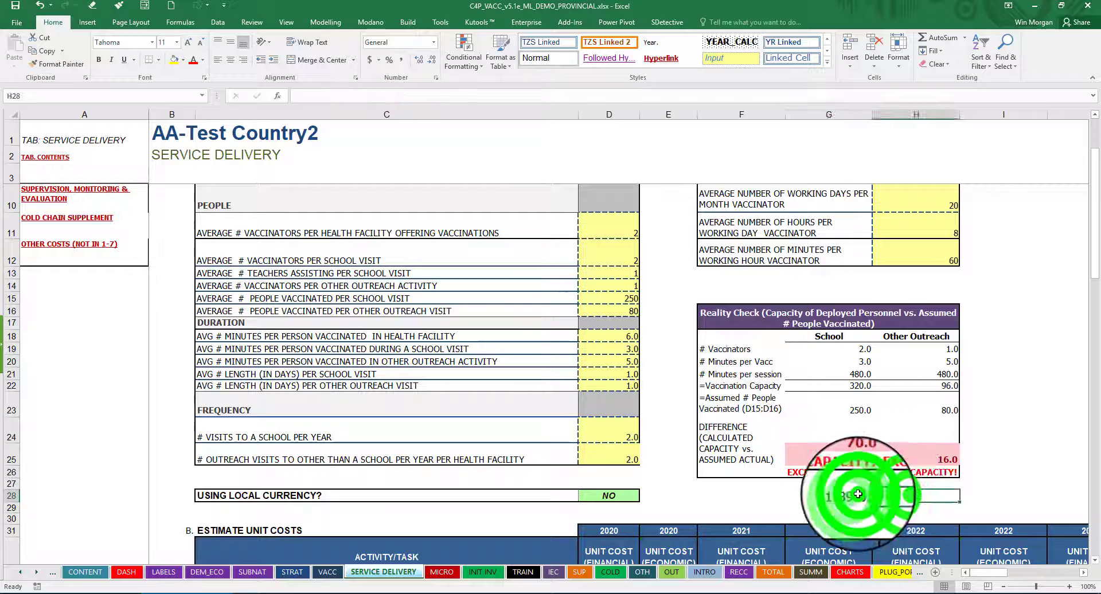
click(858, 494)
click(883, 495)
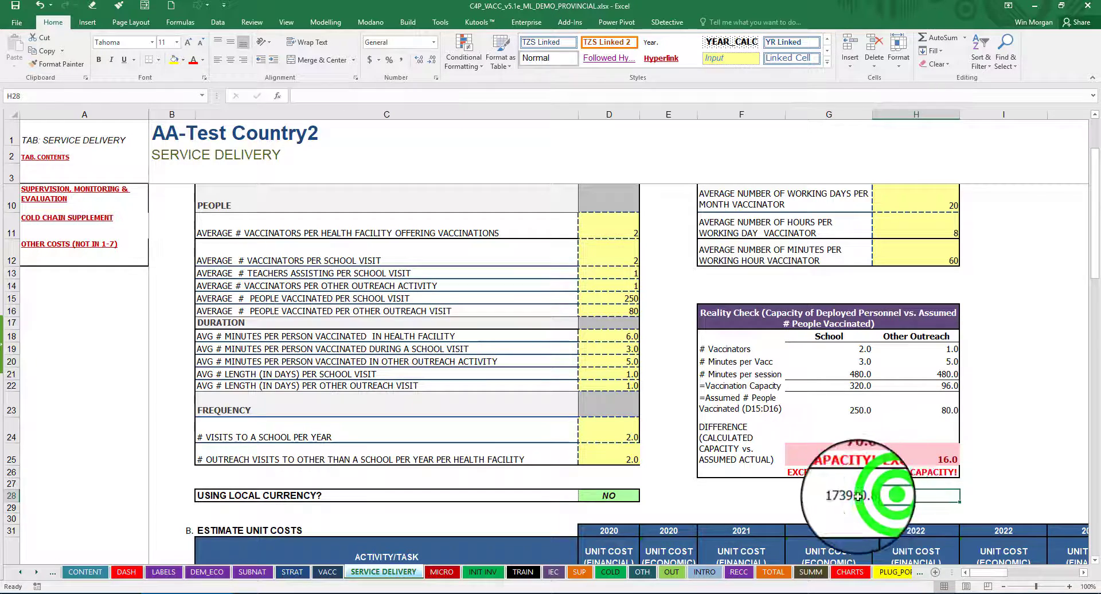
click(859, 496)
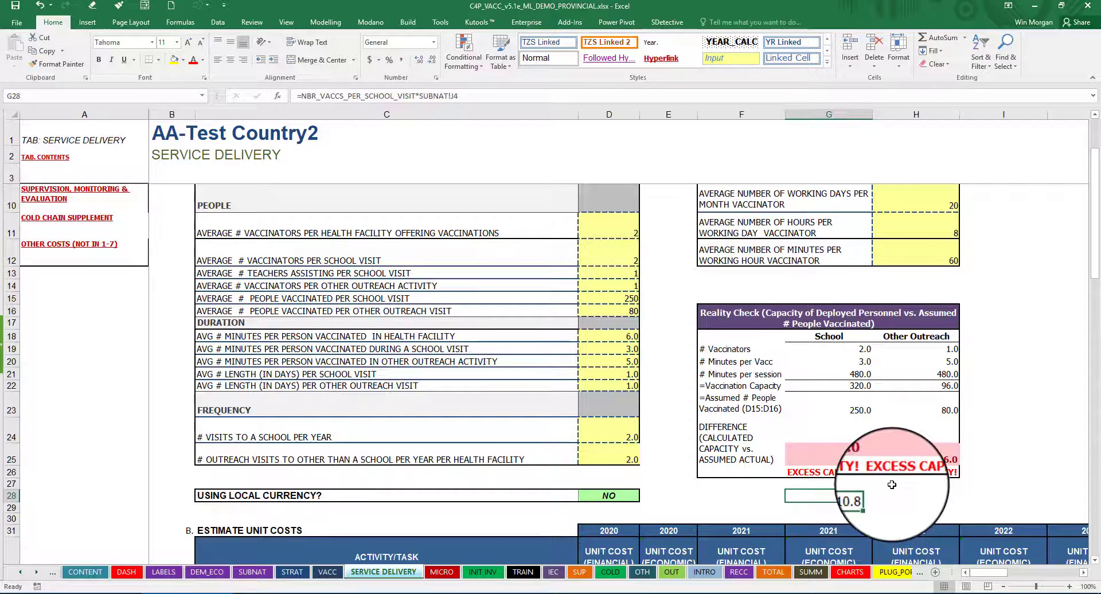
scroll(892, 484, down, 1)
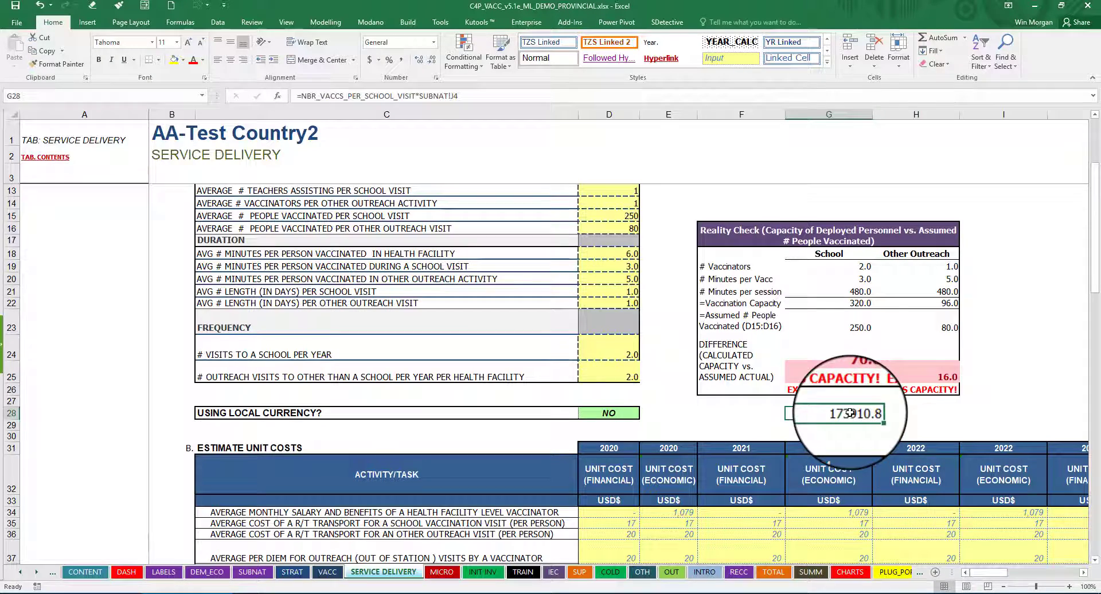
click(918, 412)
click(852, 412)
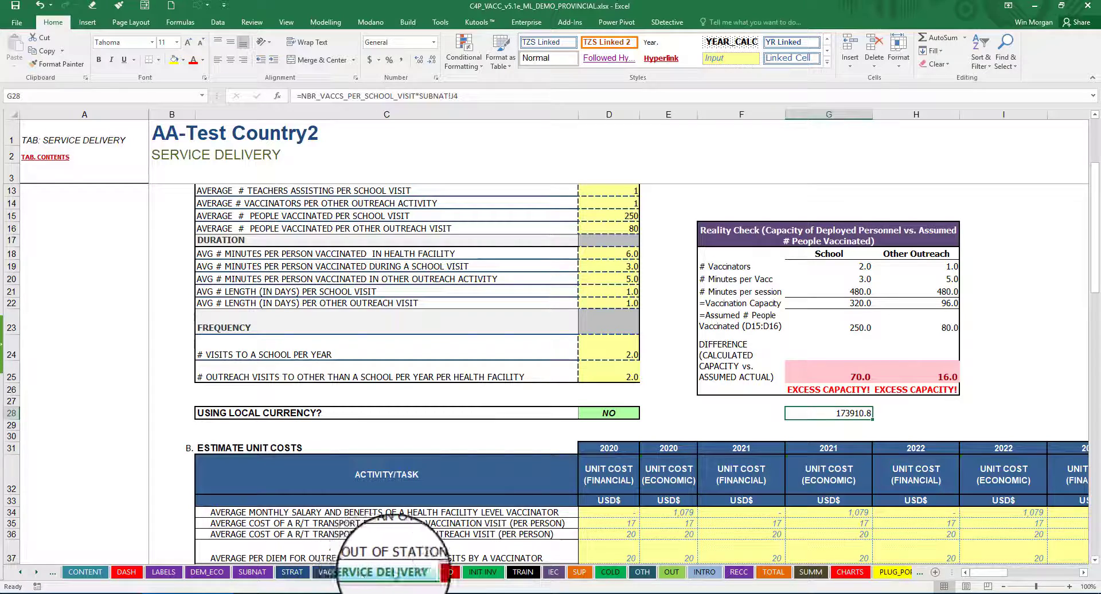
On the STRAT sheet, review the 2020 school share of vaccine delivery and the in-school target population outputs
click(292, 571)
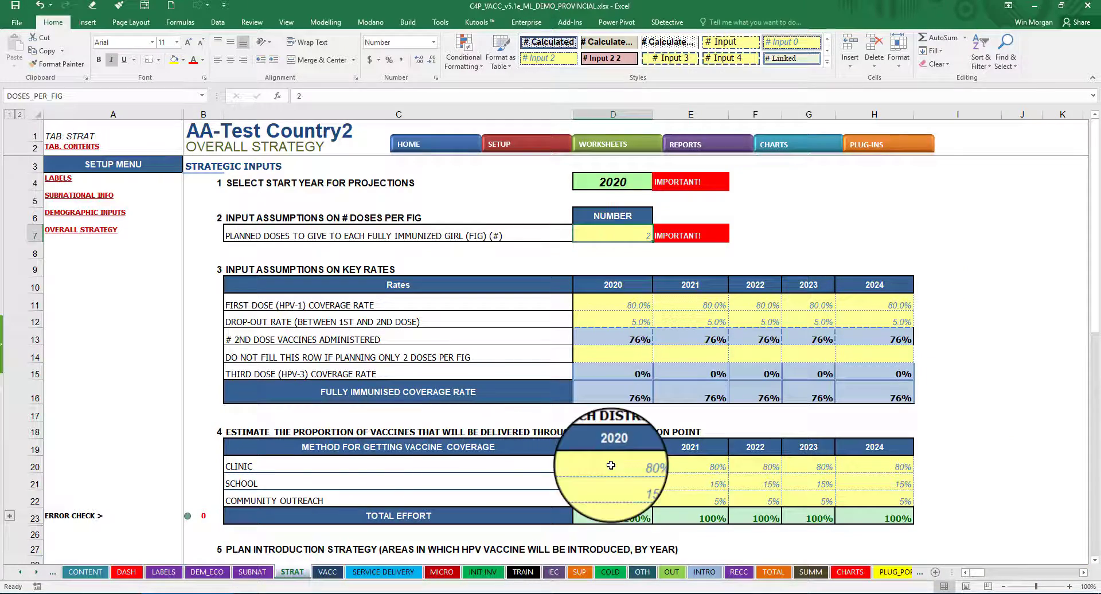
click(637, 485)
scroll(626, 426, down, 1)
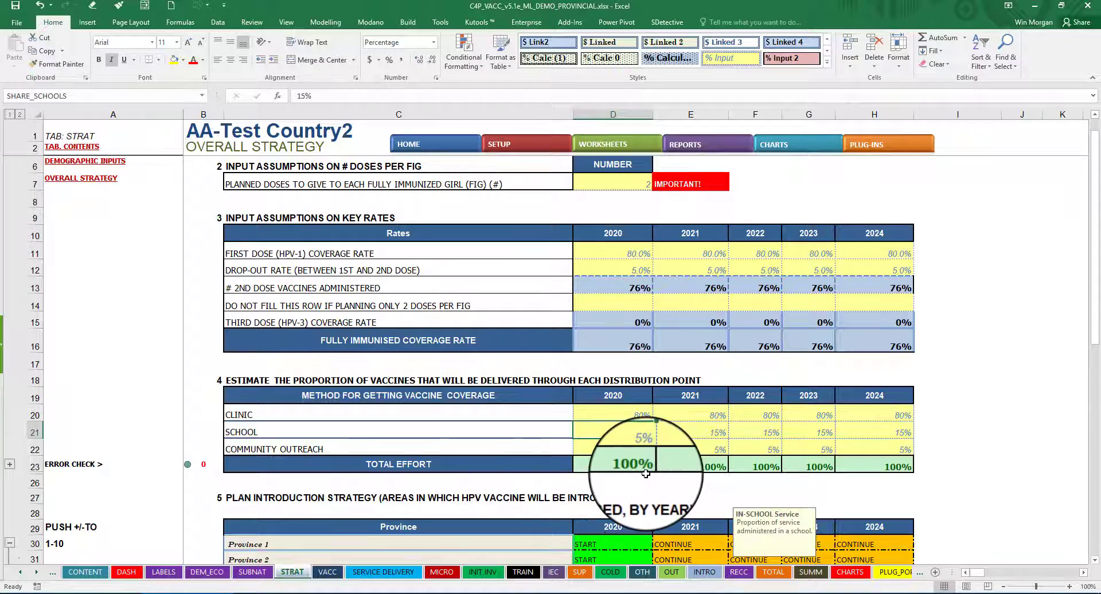
scroll(649, 473, down, 6)
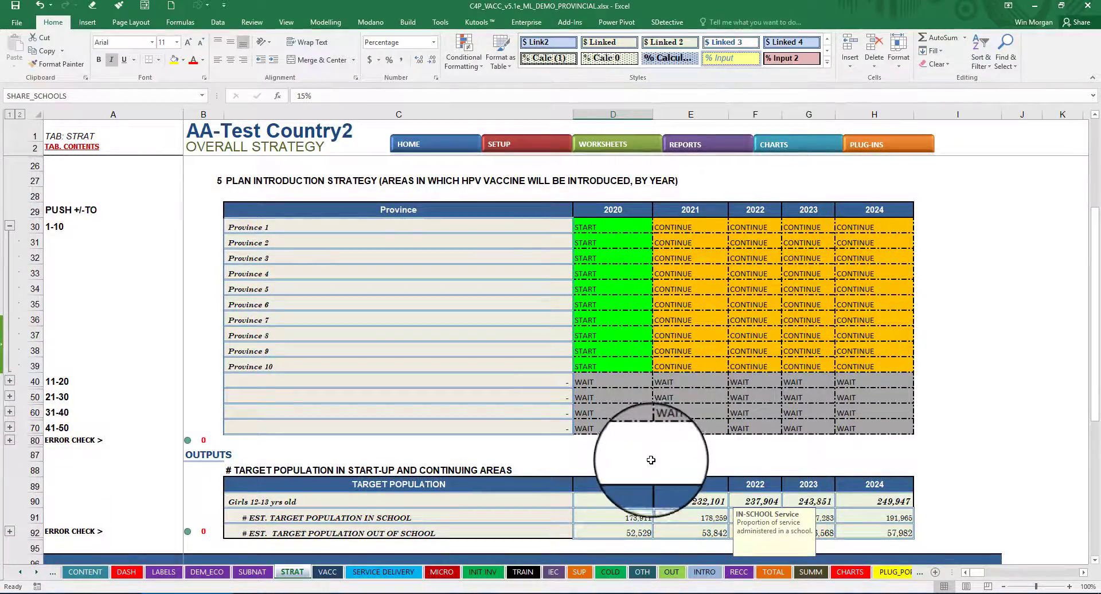
scroll(651, 460, up, 3)
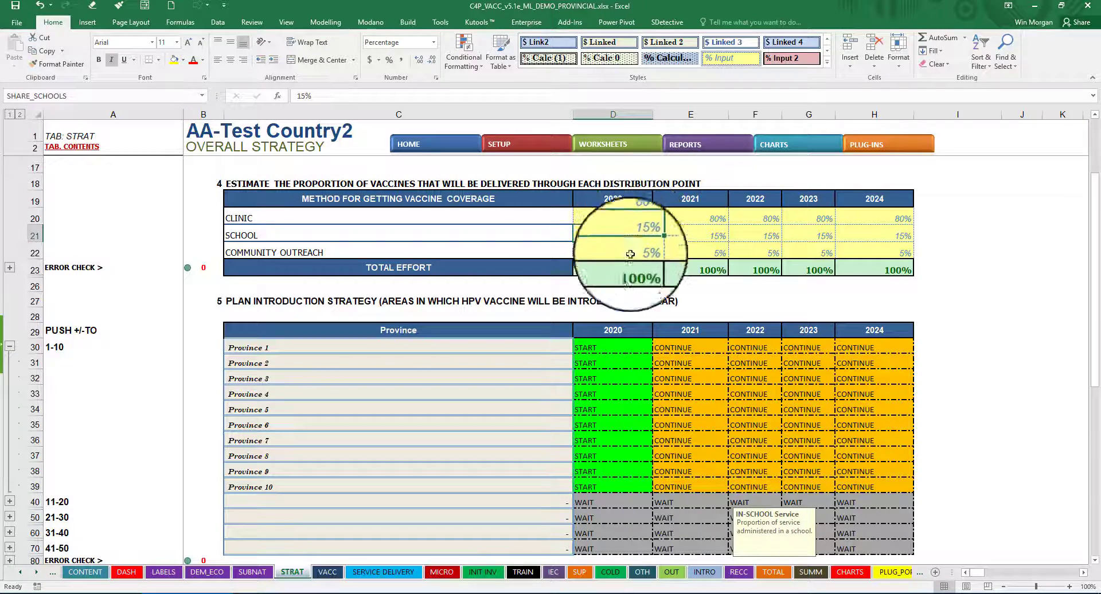
click(625, 285)
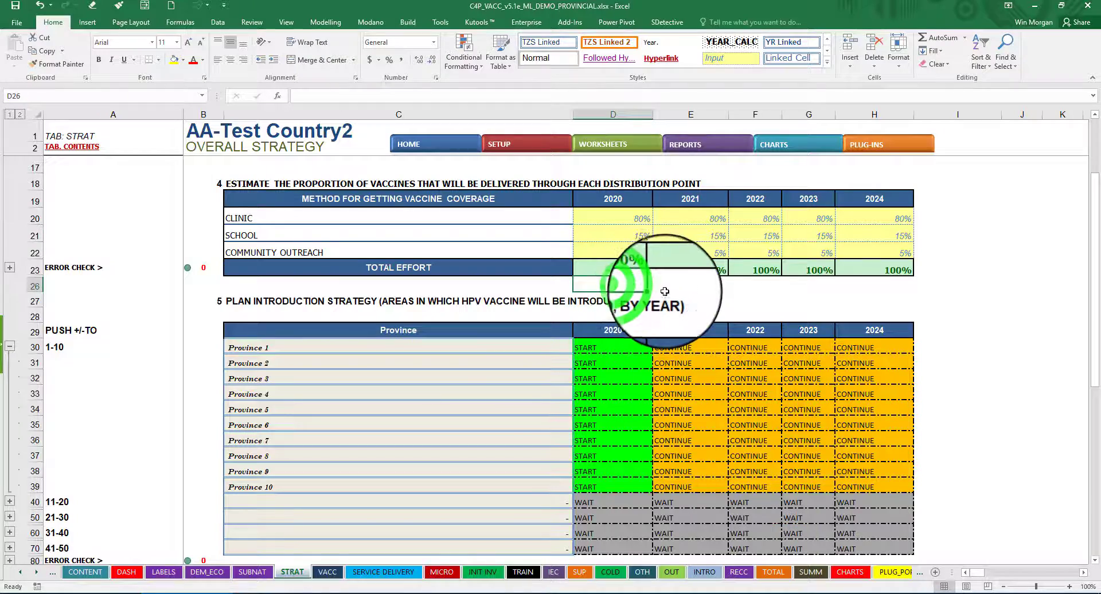
scroll(664, 291, down, 6)
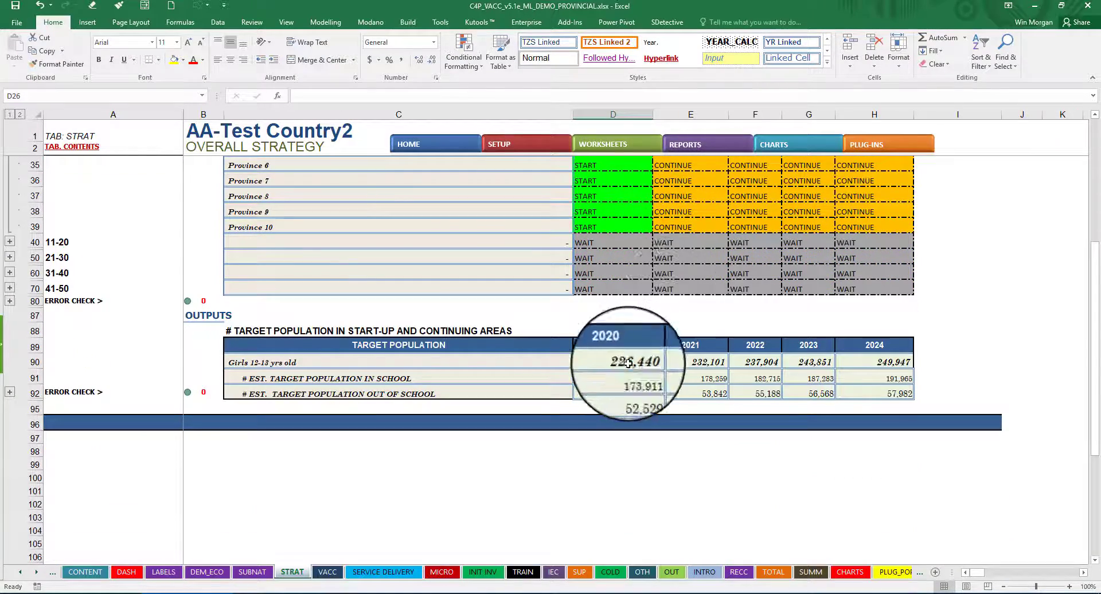
Compare the 2020 in-school target population on STRAT with the school vaccination total in G28 on SERVICE DELIVERY
click(625, 381)
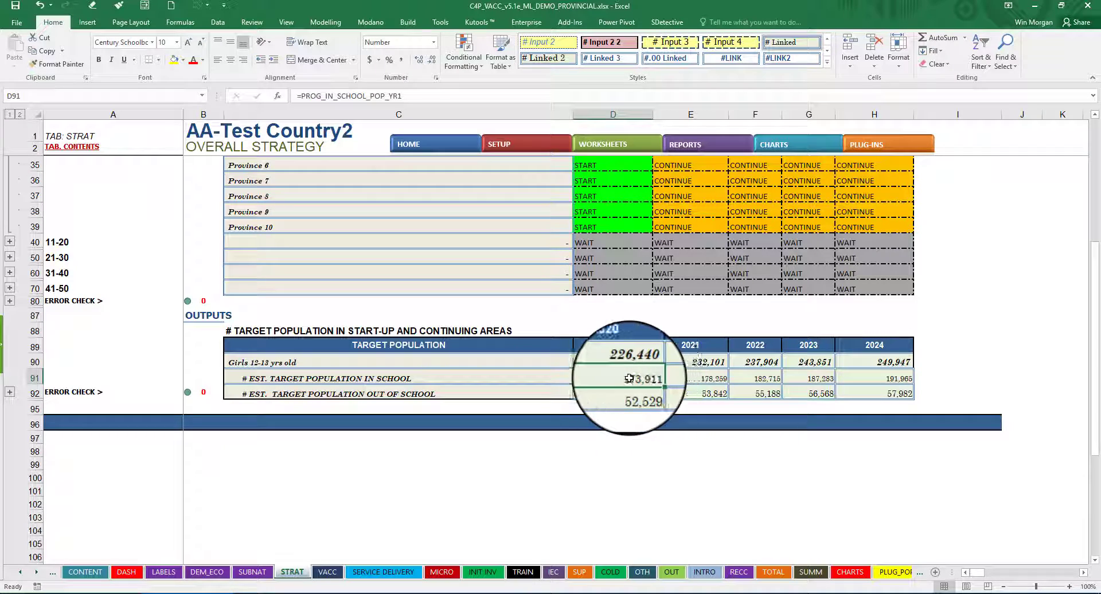
click(382, 574)
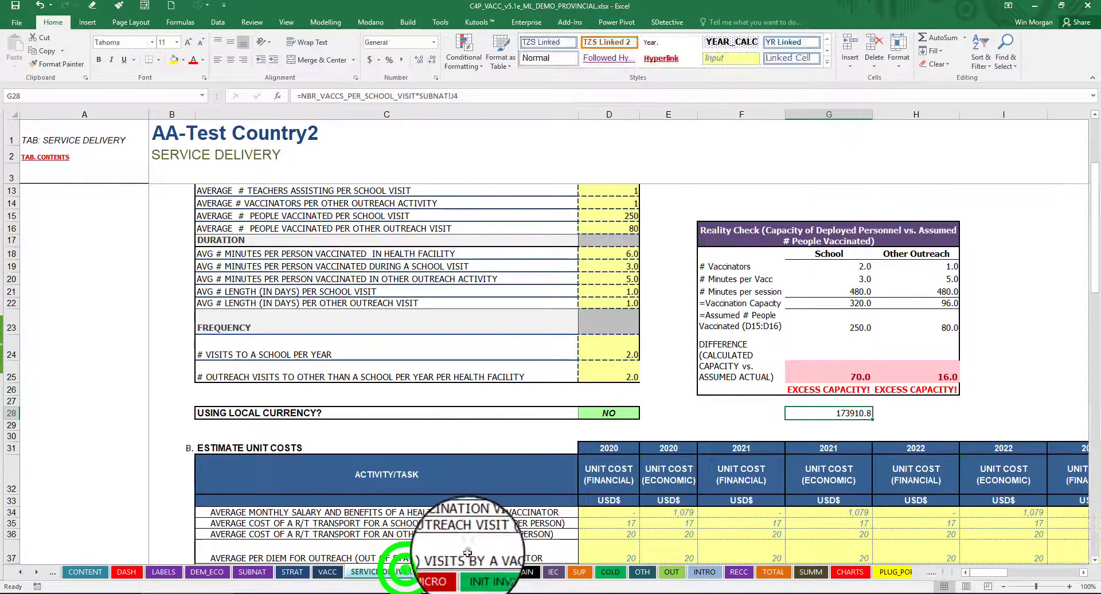
click(830, 413)
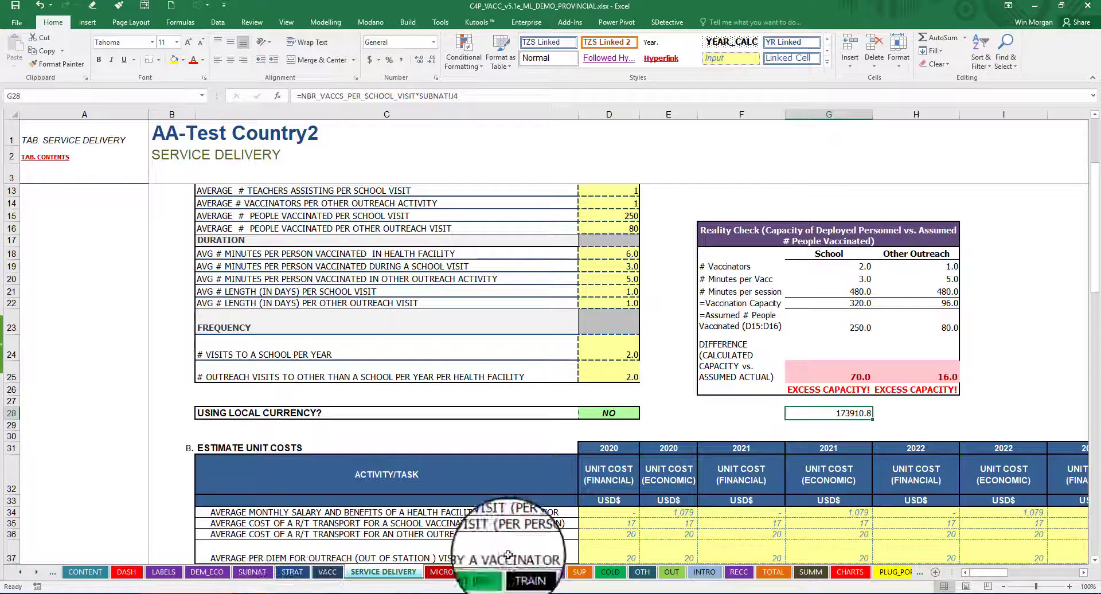
click(861, 413)
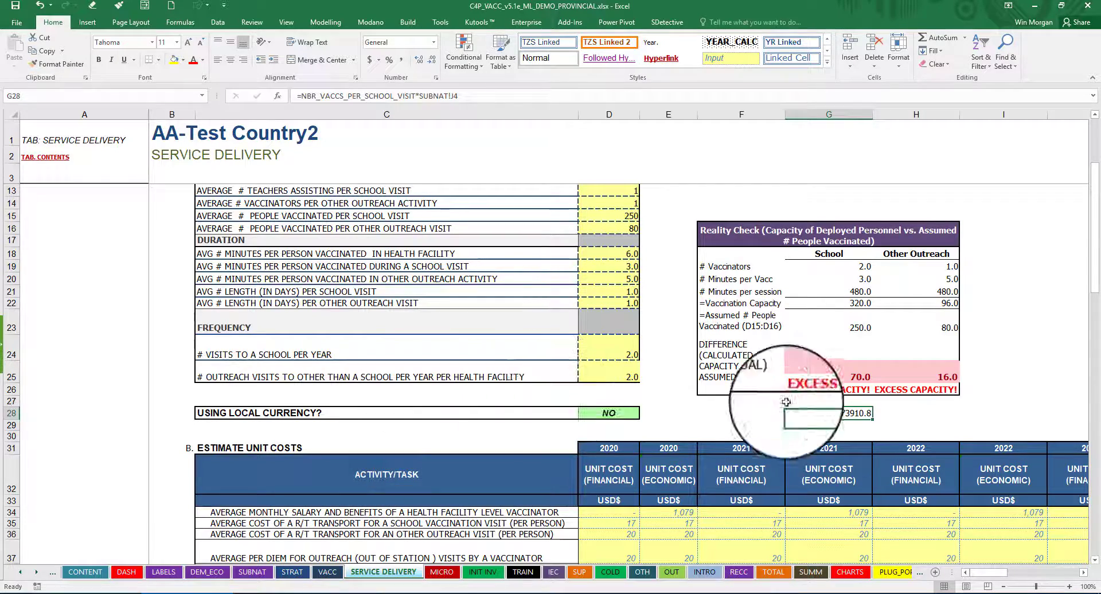
click(847, 413)
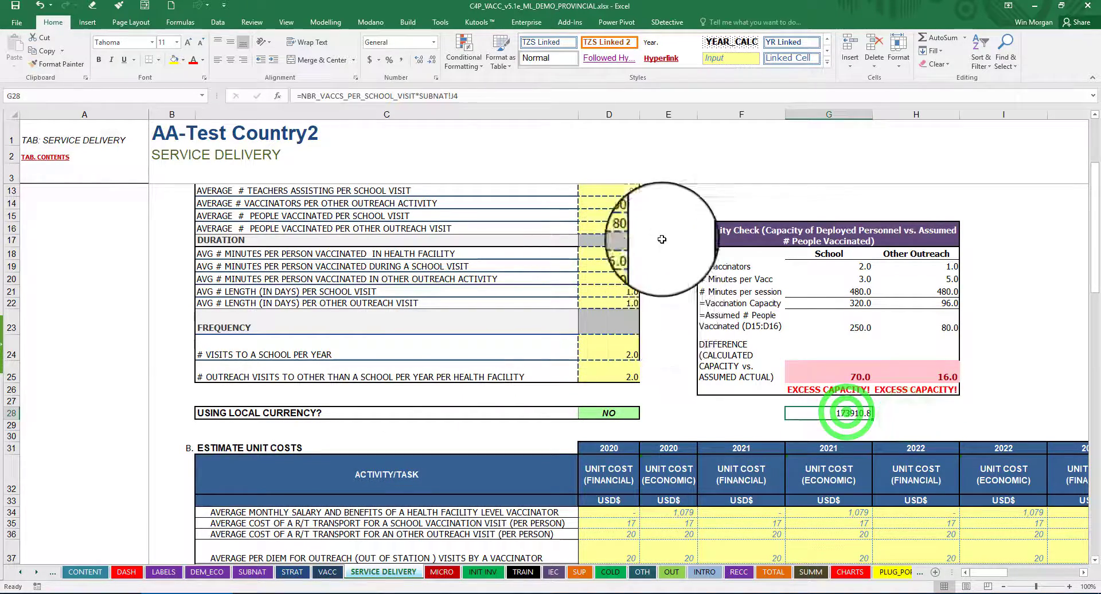
scroll(656, 240, up, 2)
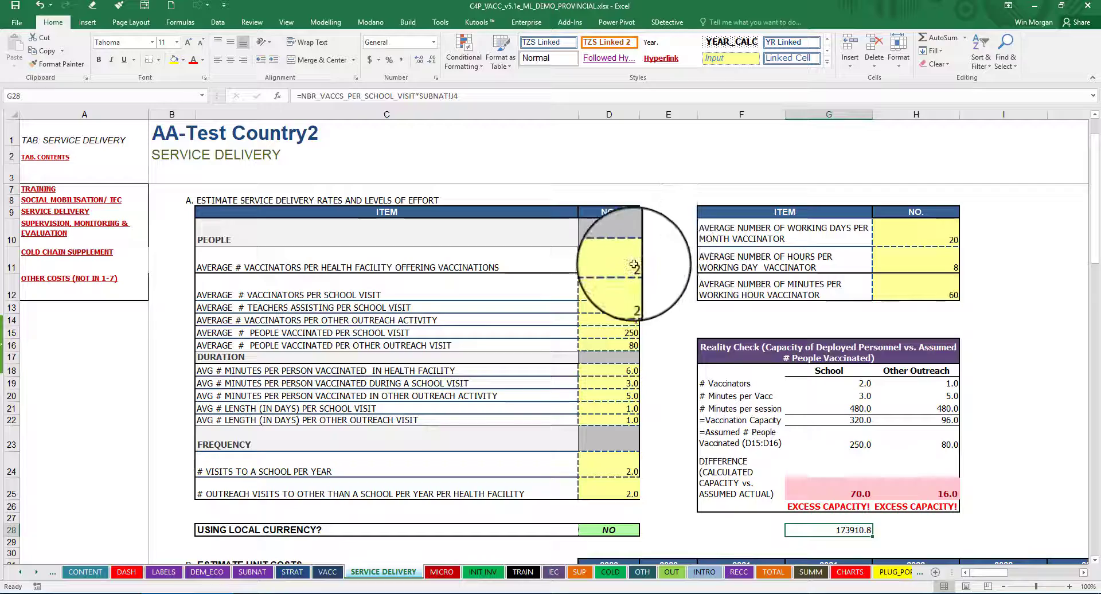
scroll(659, 342, down, 3)
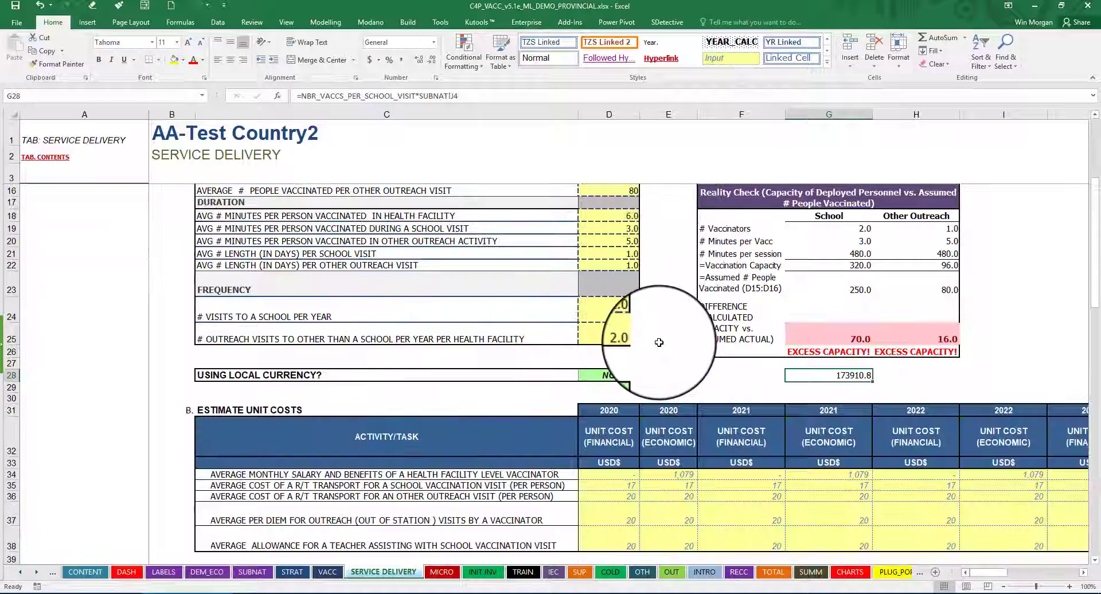
On the STRAT sheet, calculate the 2020 in-school share of the target population in D95 with =D91/D90, then clear the cell
click(293, 572)
scroll(633, 323, up, 3)
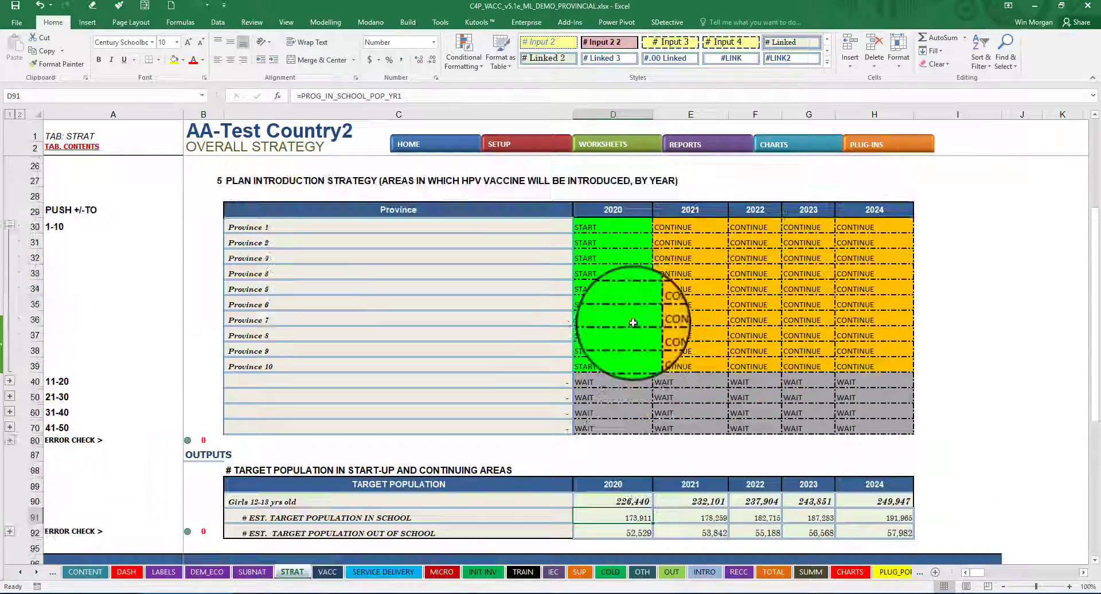
scroll(633, 323, up, 4)
scroll(634, 323, down, 4)
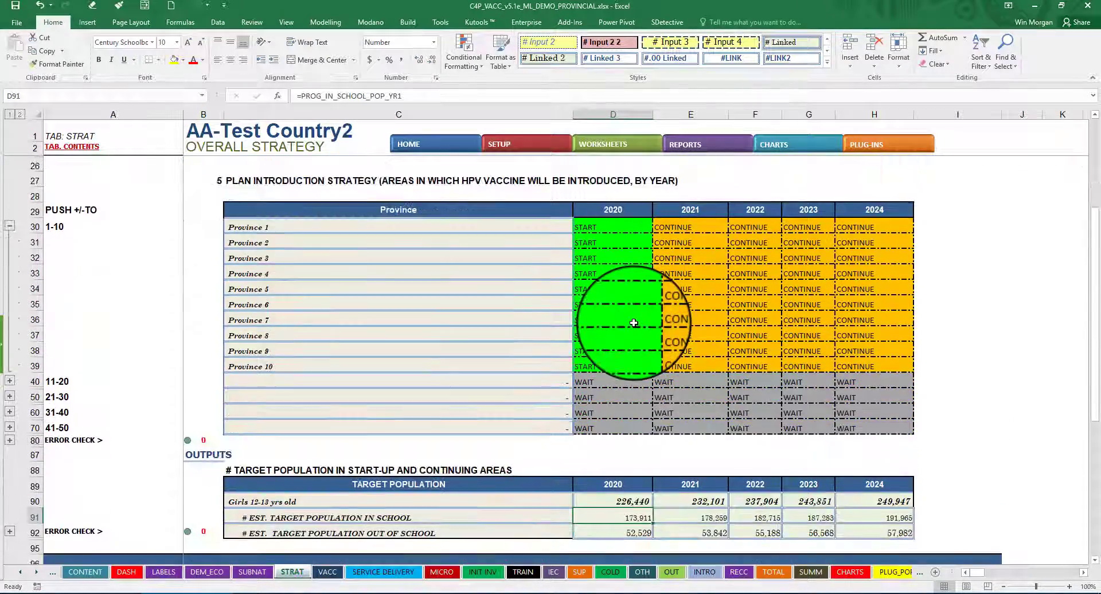
scroll(634, 323, down, 2)
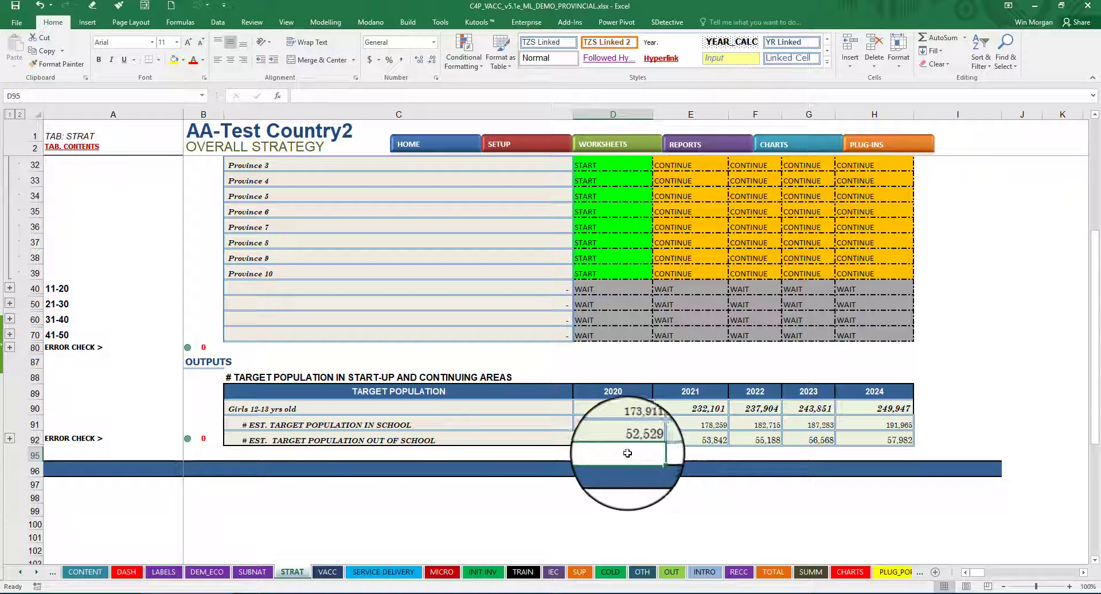
click(634, 424)
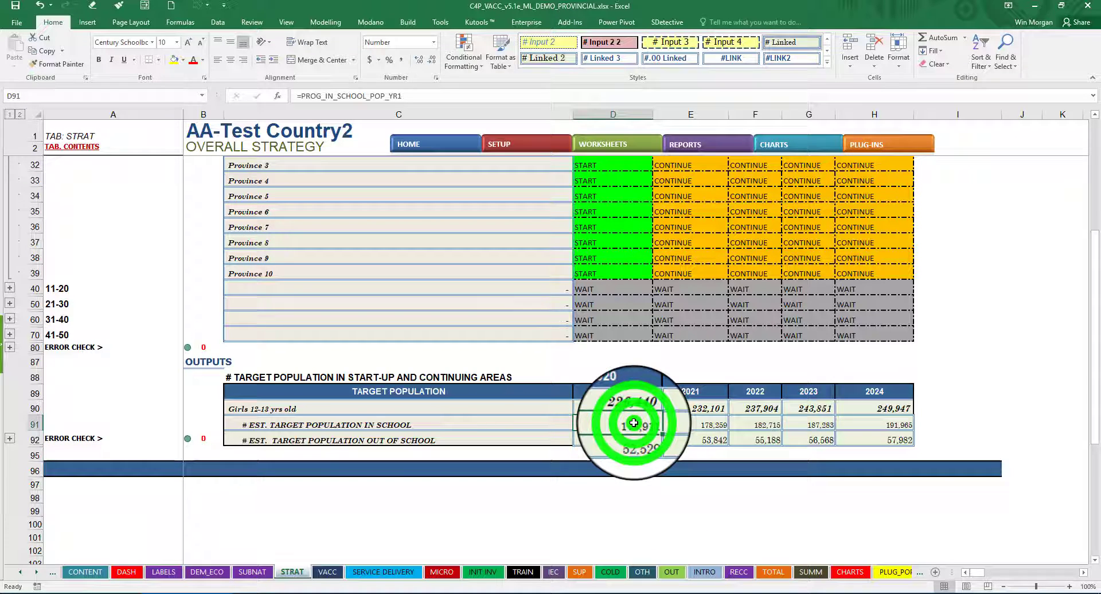
click(636, 453)
text(=)
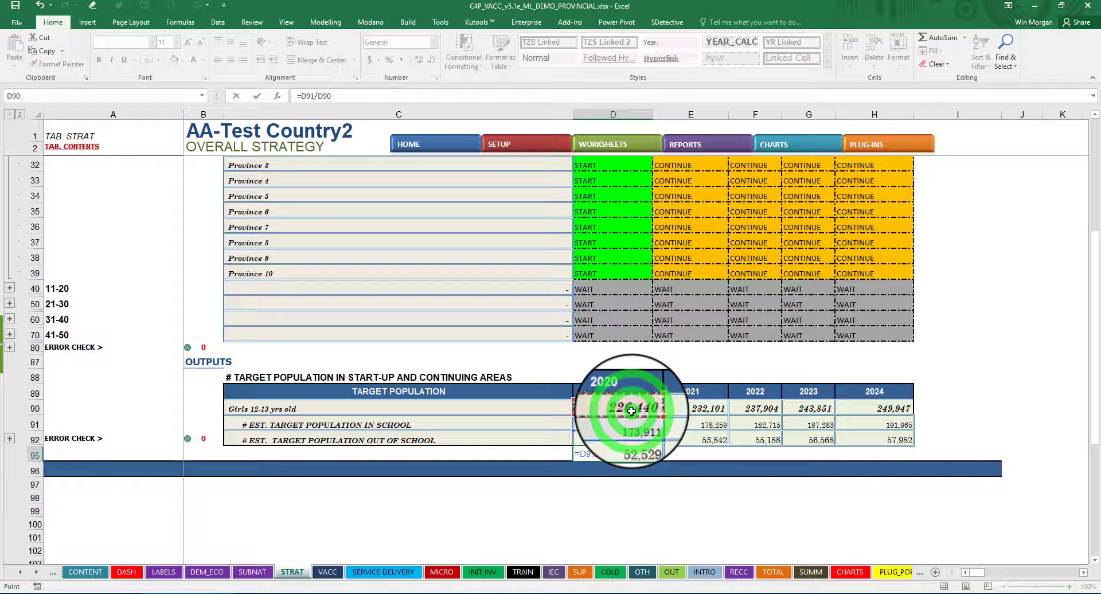
key(Return)
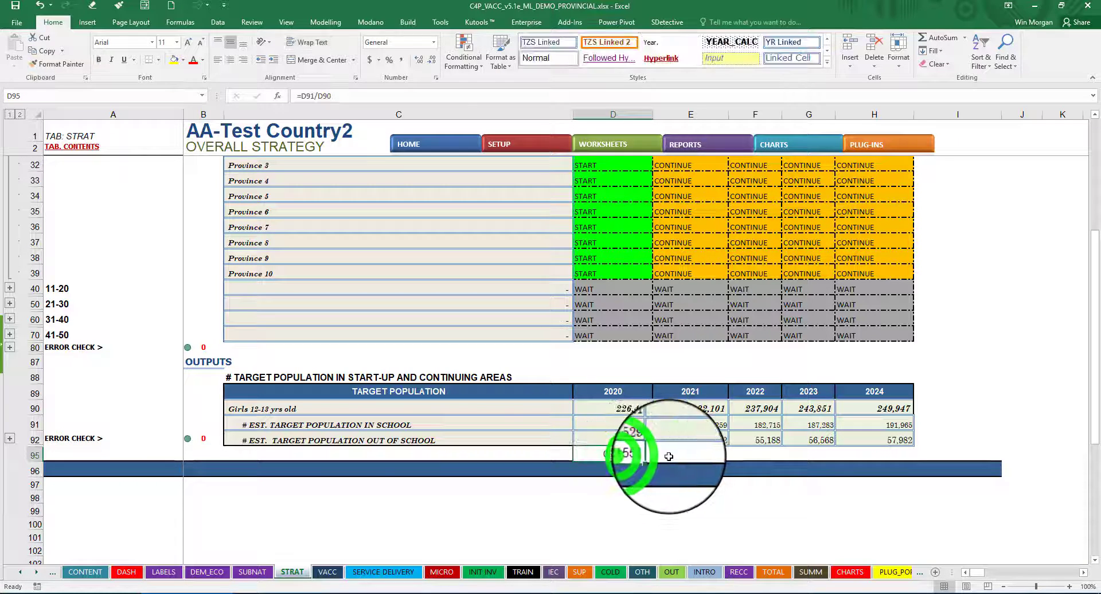
key(Right)
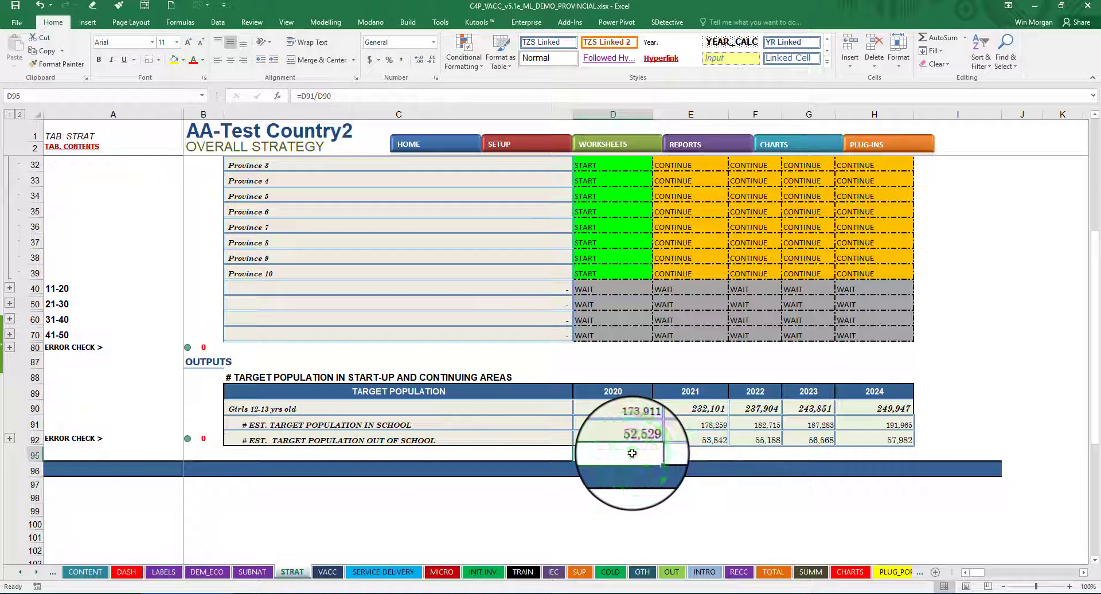
key(Delete)
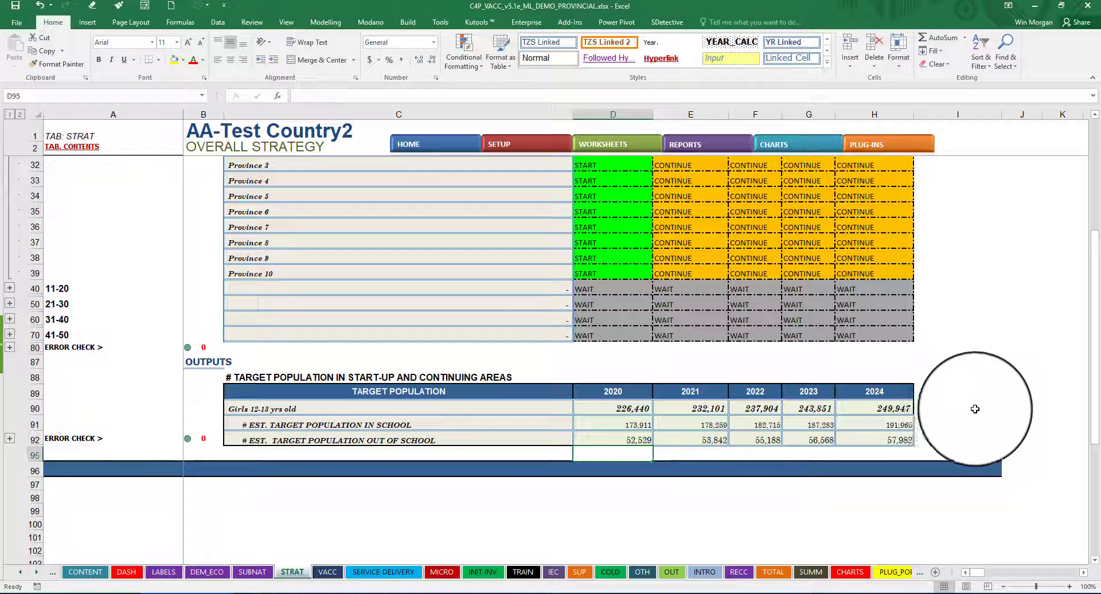
Set the 2020 vaccine delivery shares to 77% for school and 18% for clinic
scroll(975, 409, up, 7)
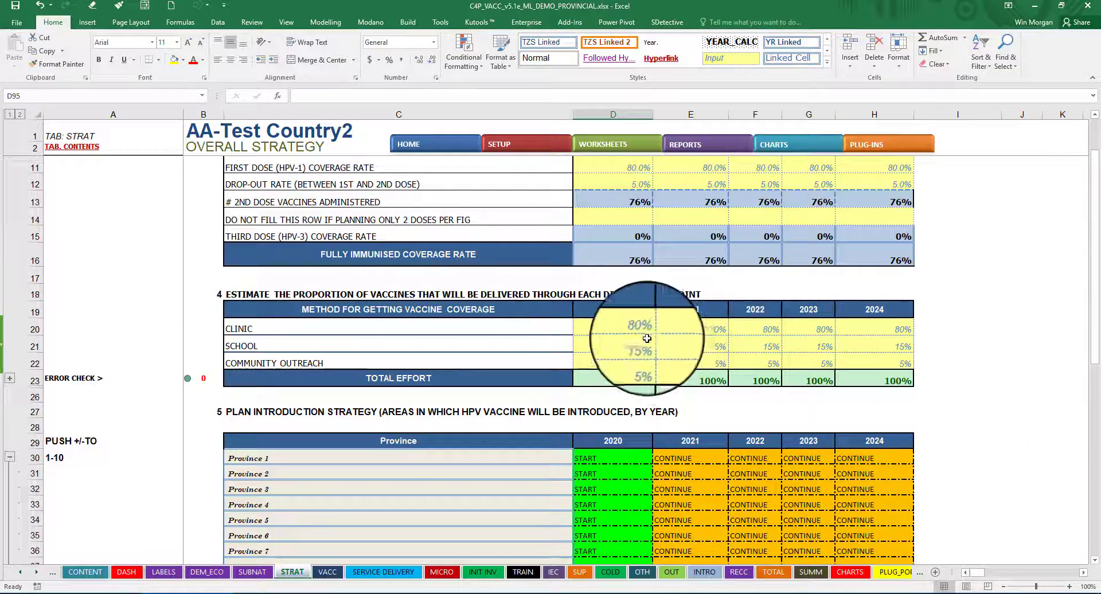
click(637, 344)
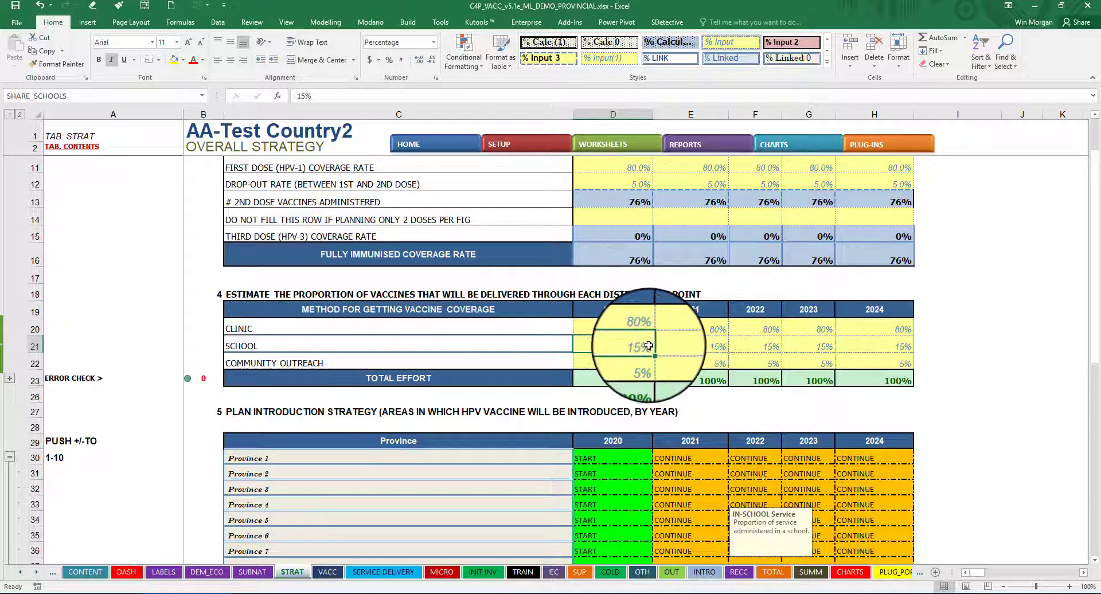
text(77)
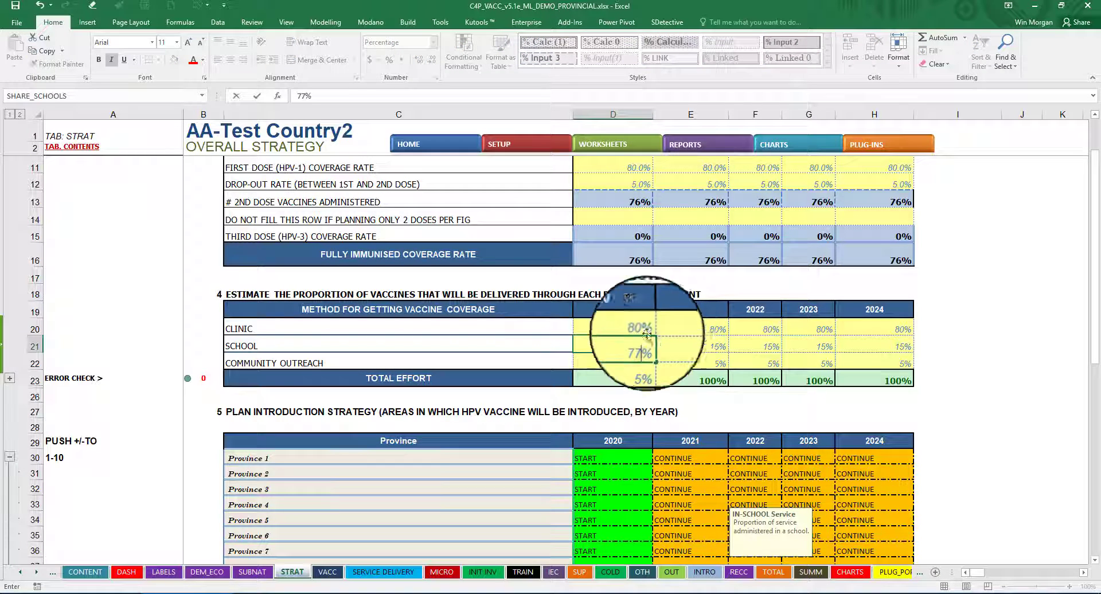
click(640, 328)
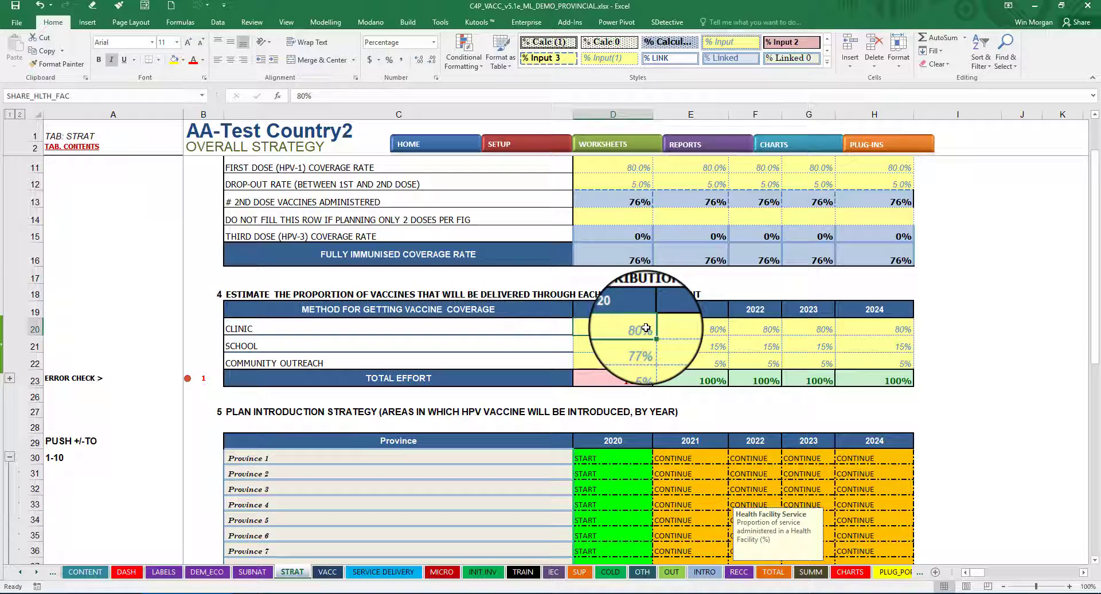
text(1)
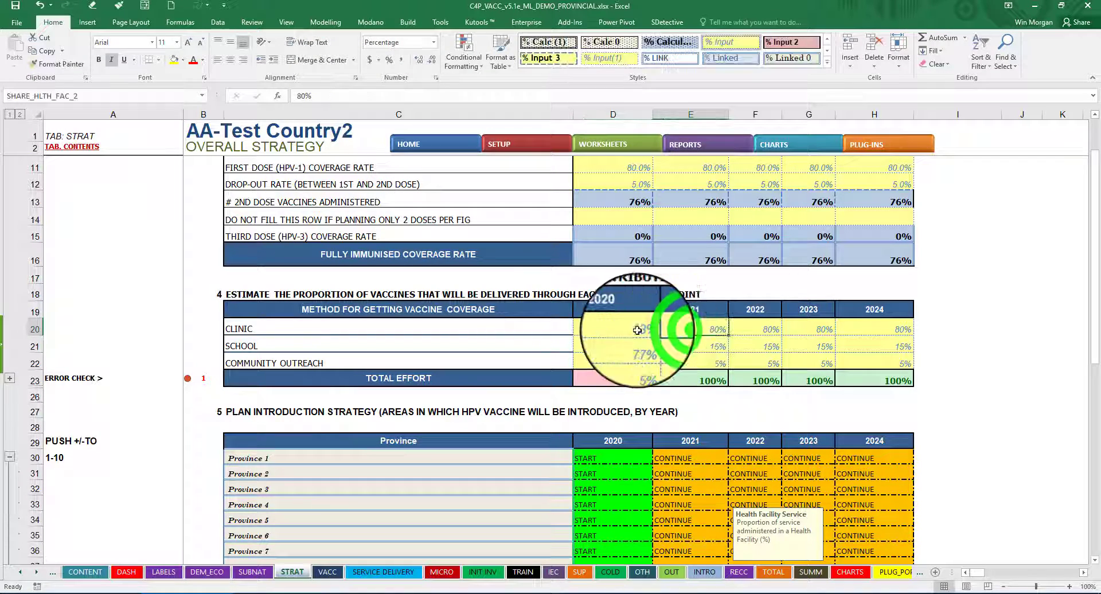
text(18)
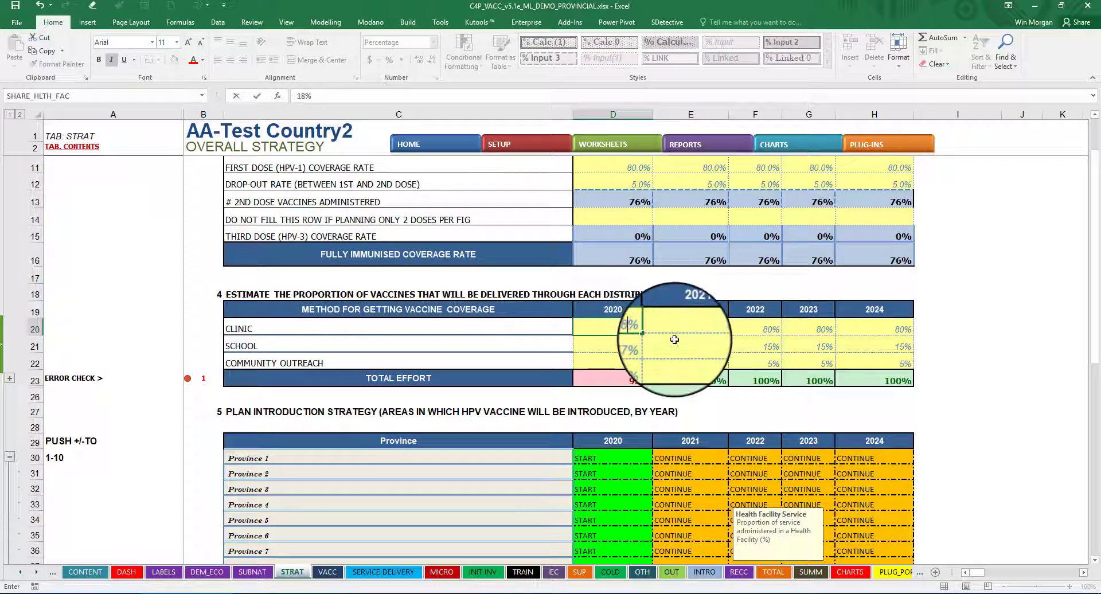
click(674, 340)
Copy the 2020 clinic, school and community outreach shares across the 2021 to 2024 columns
click(635, 328)
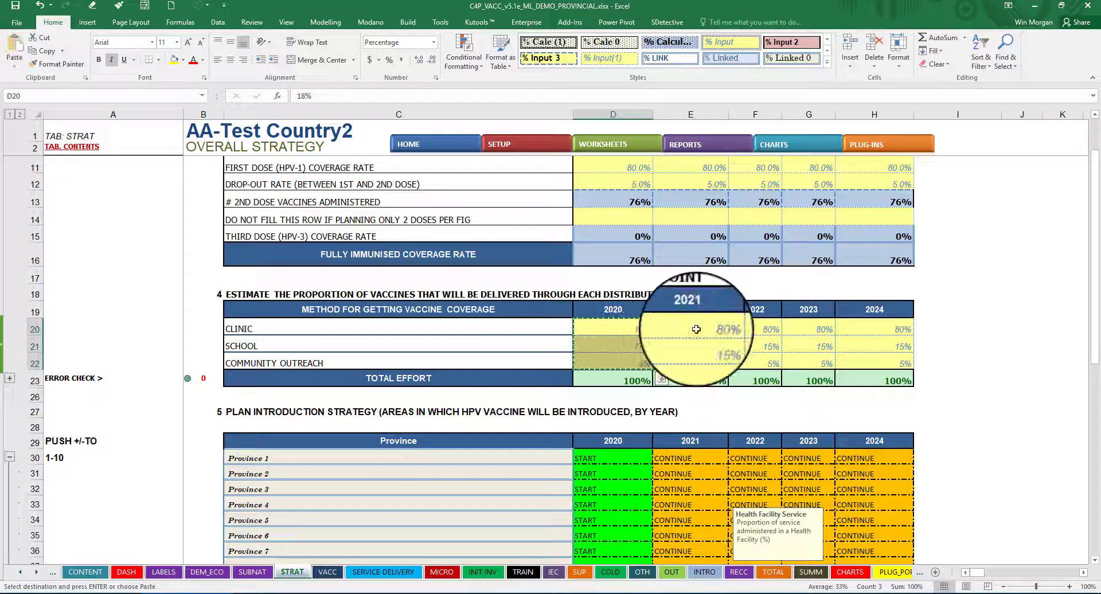
drag(696, 329, 874, 329)
text(18%	18%	18%	18% 77%	77%	77%	77% 5%	5%	5%	5%)
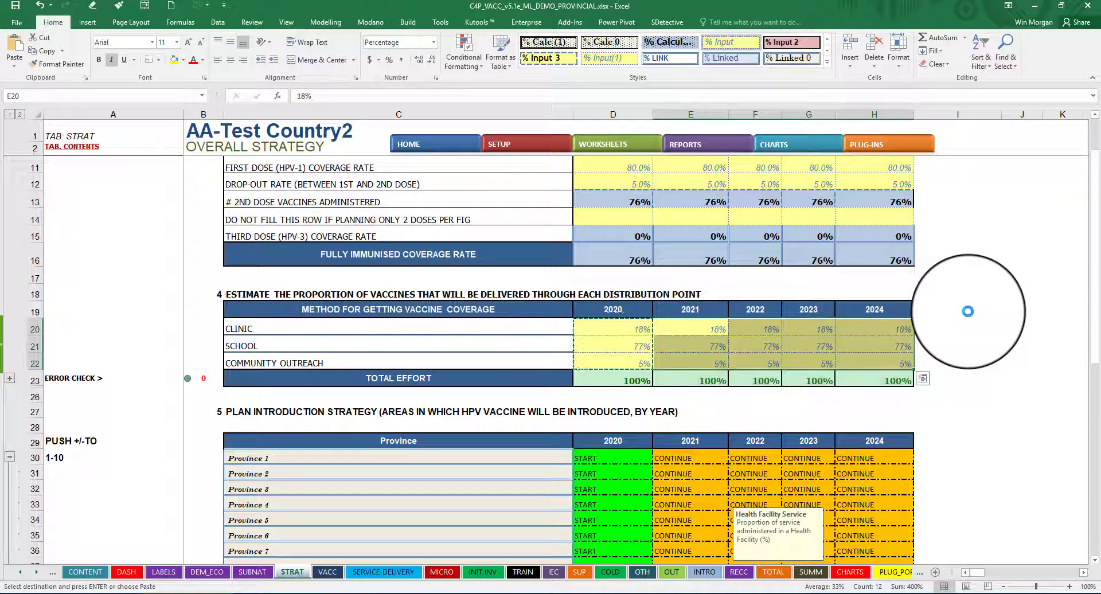
click(800, 329)
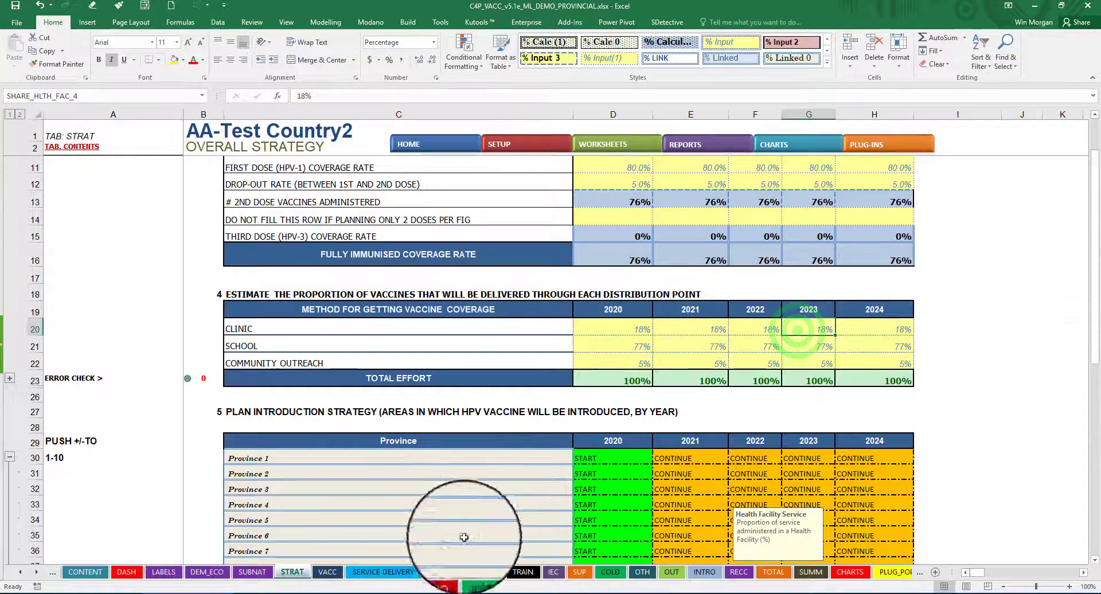
On the SERVICE DELIVERY sheet, delete the school vaccination total calculation from G28
click(380, 572)
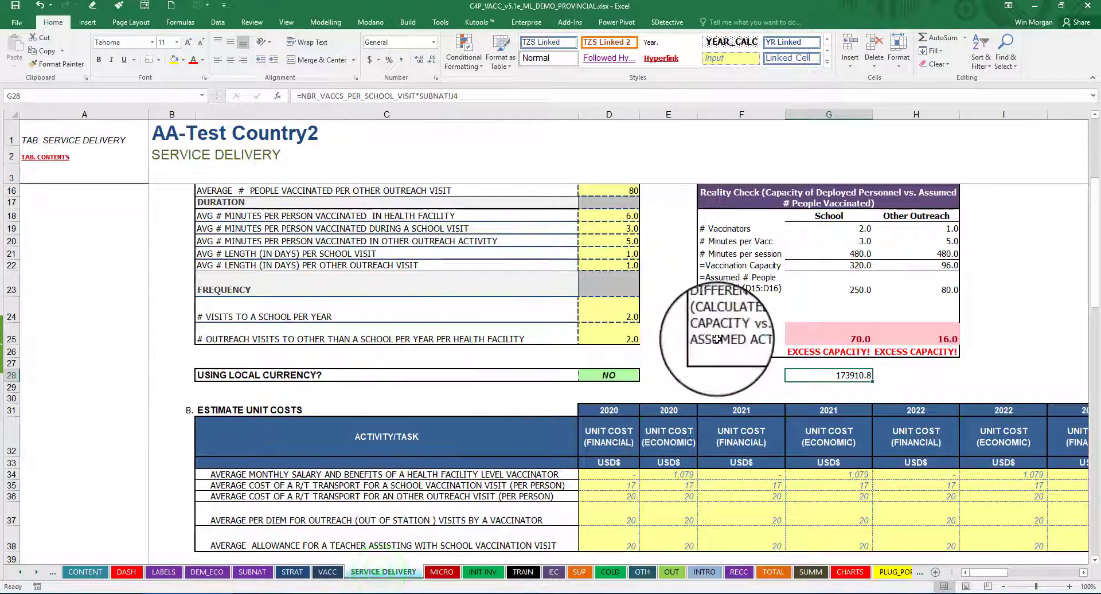
scroll(681, 303, up, 4)
scroll(679, 304, down, 2)
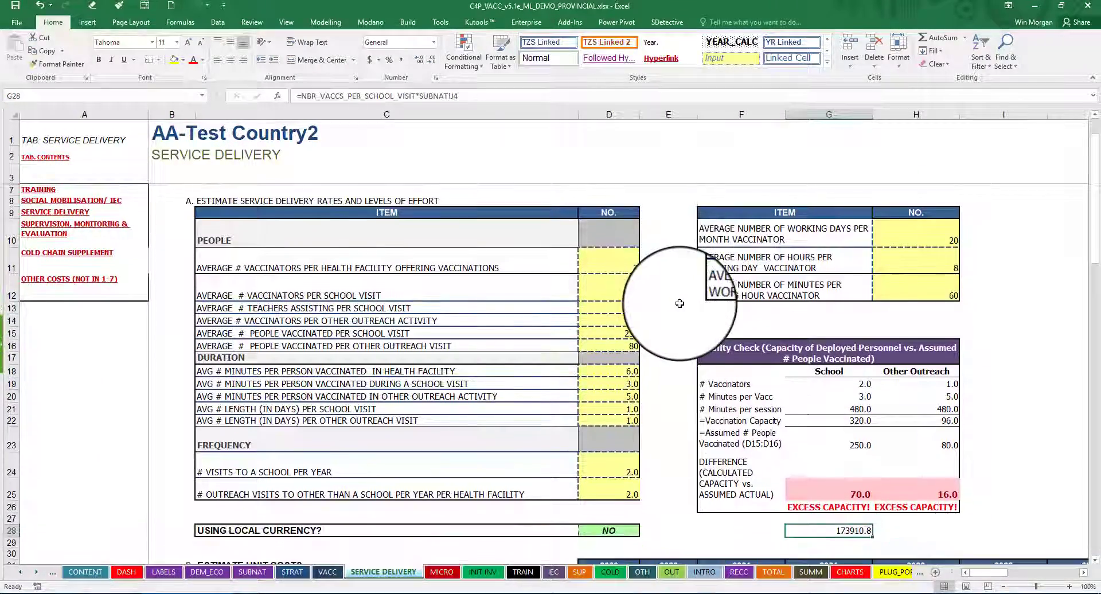
scroll(676, 301, down, 1)
scroll(675, 287, up, 1)
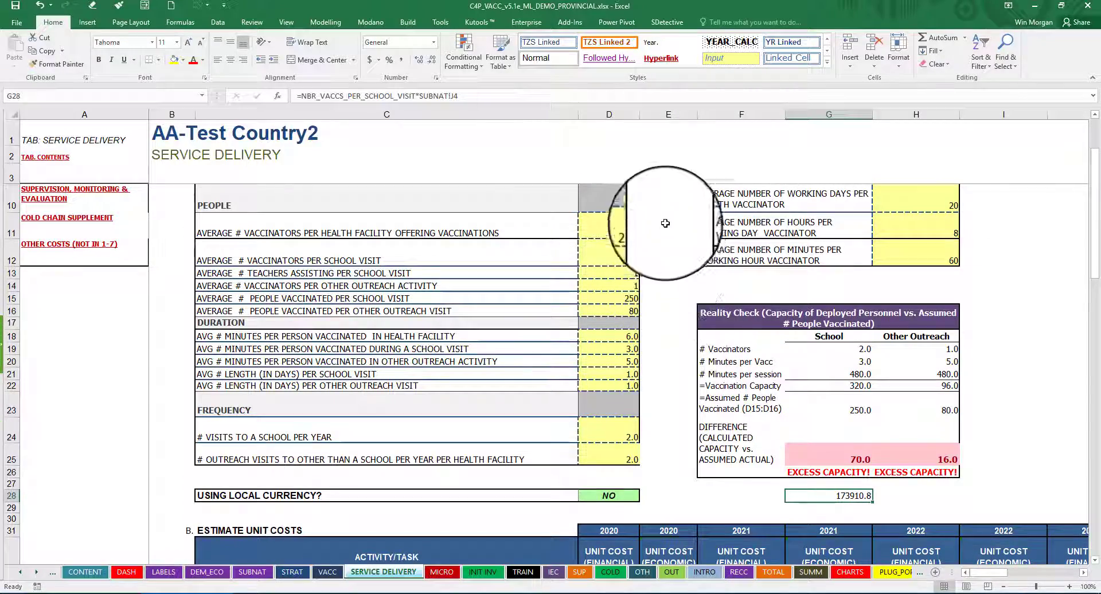
scroll(667, 229, down, 1)
scroll(667, 228, down, 1)
click(855, 414)
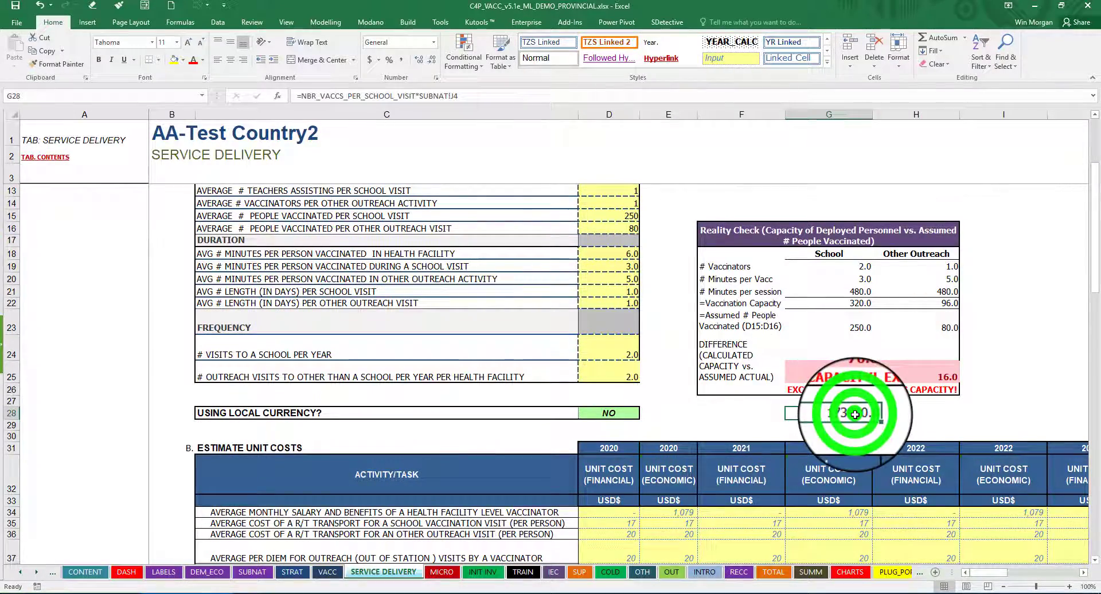
Review the service delivery assumptions, unit costs, and expected outputs and costs alongside the Reality Check table
scroll(999, 386, up, 2)
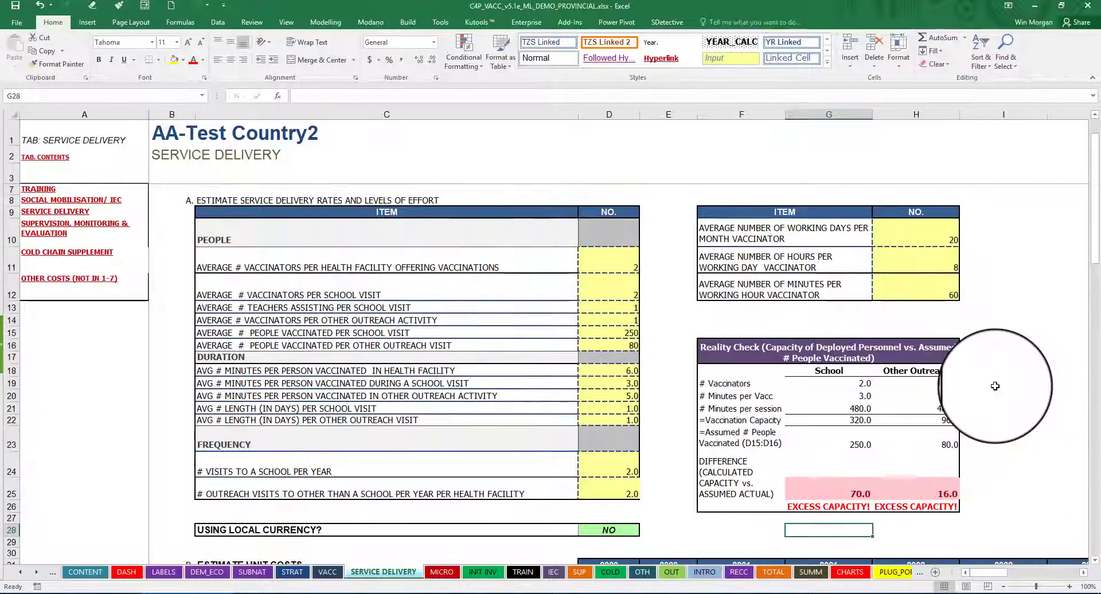
scroll(999, 386, down, 4)
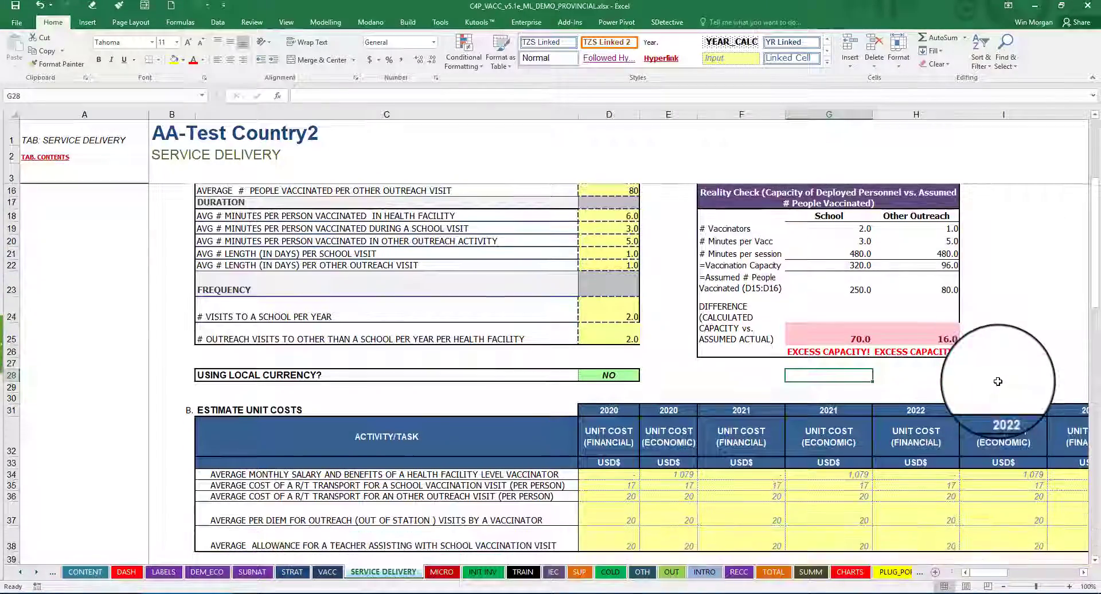
scroll(998, 380, down, 6)
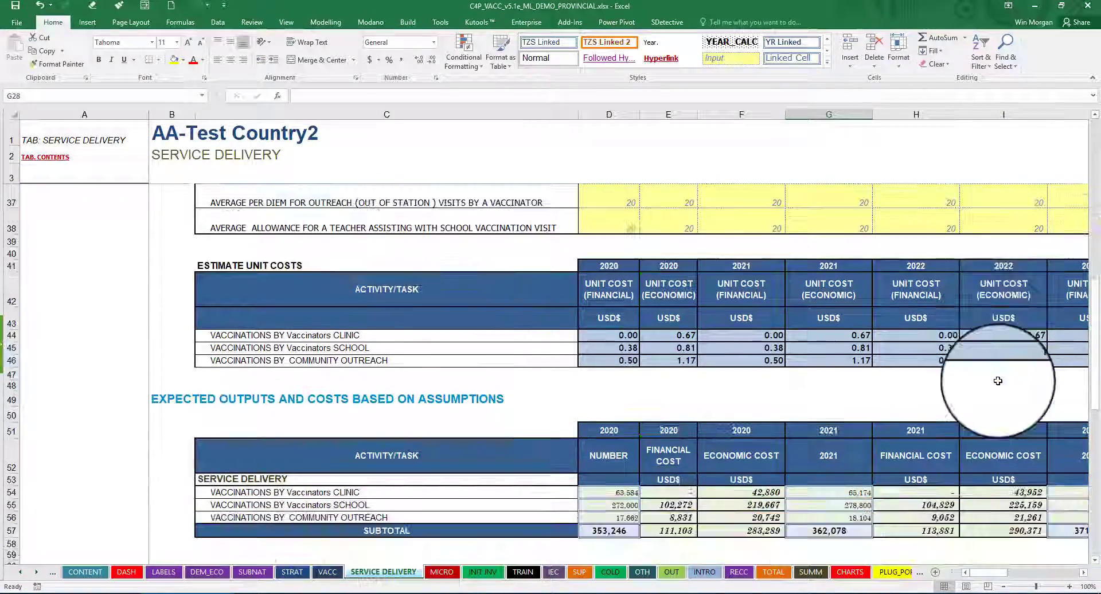
scroll(997, 380, up, 3)
scroll(998, 380, up, 6)
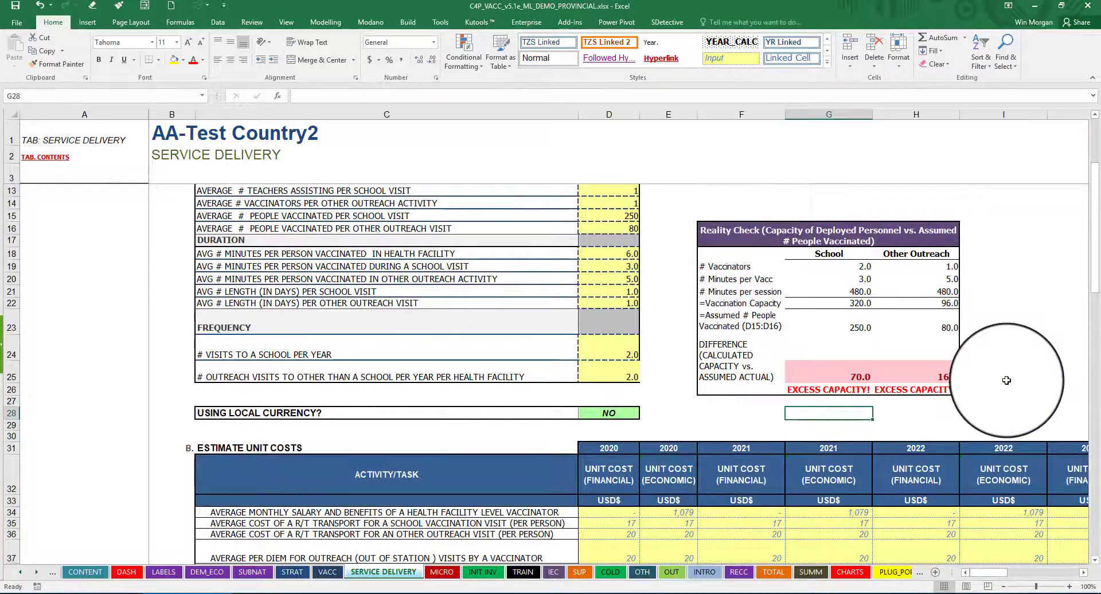
scroll(1025, 297, up, 2)
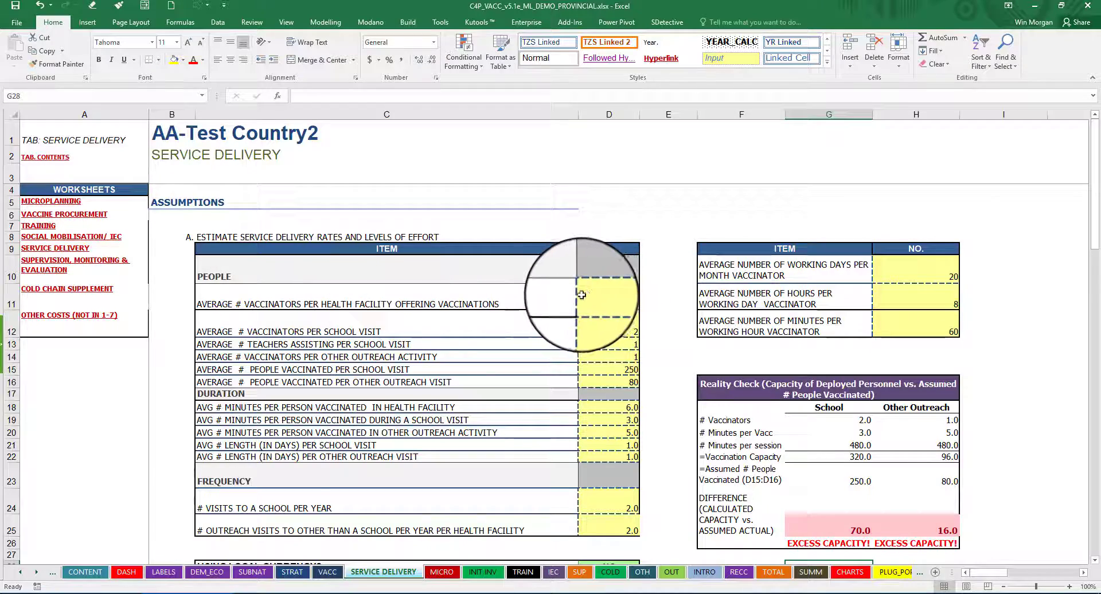
scroll(582, 290, down, 3)
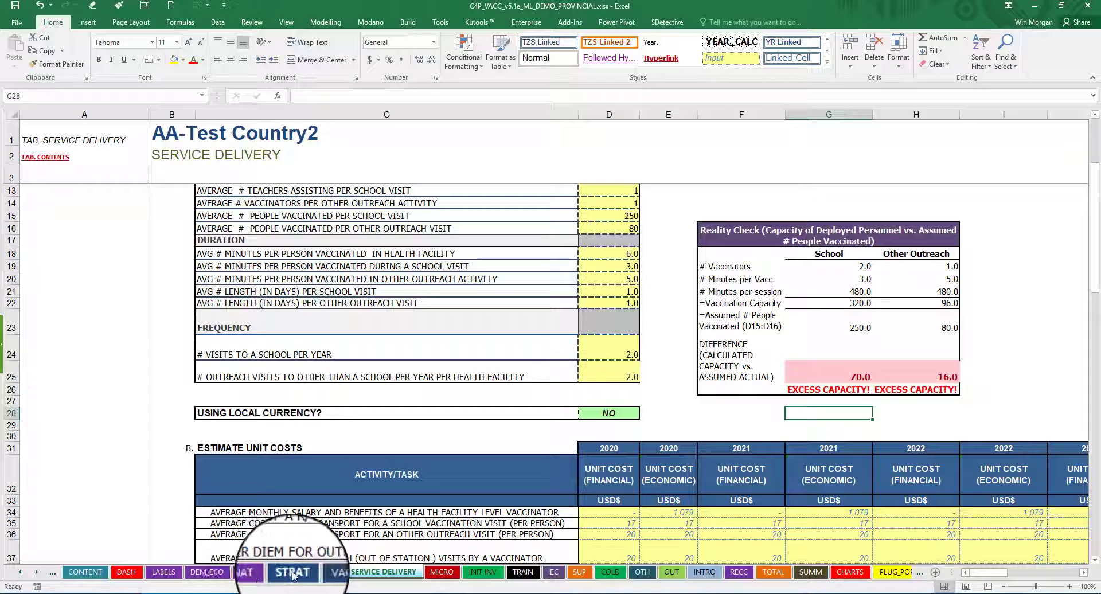
Check the 2020 school share on STRAT and the number of primary schools on SUBNAT, returning to SERVICE DELIVERY
click(294, 571)
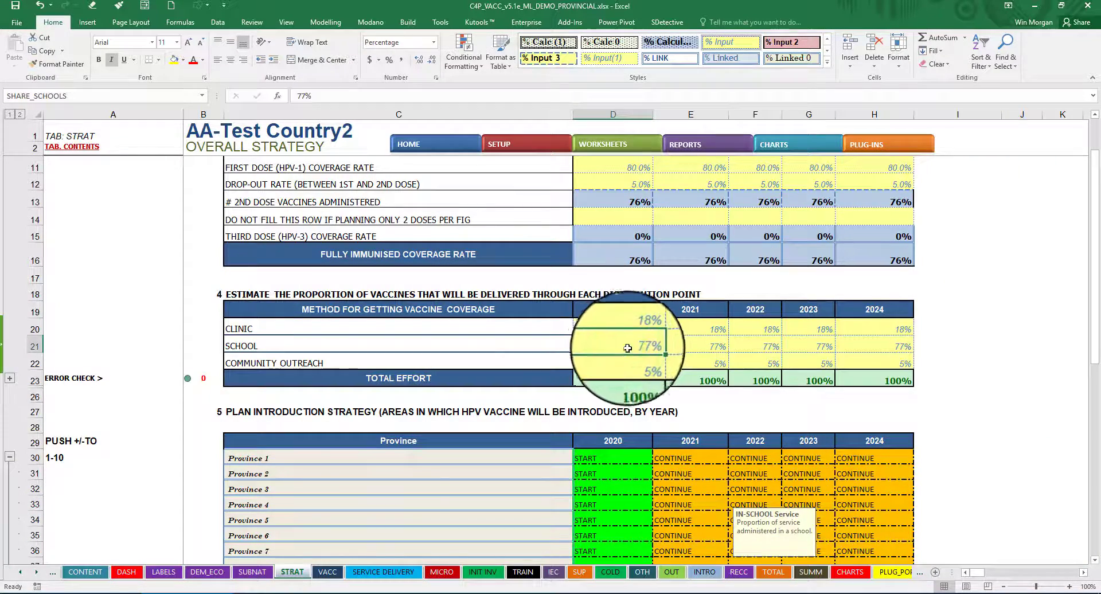
click(258, 572)
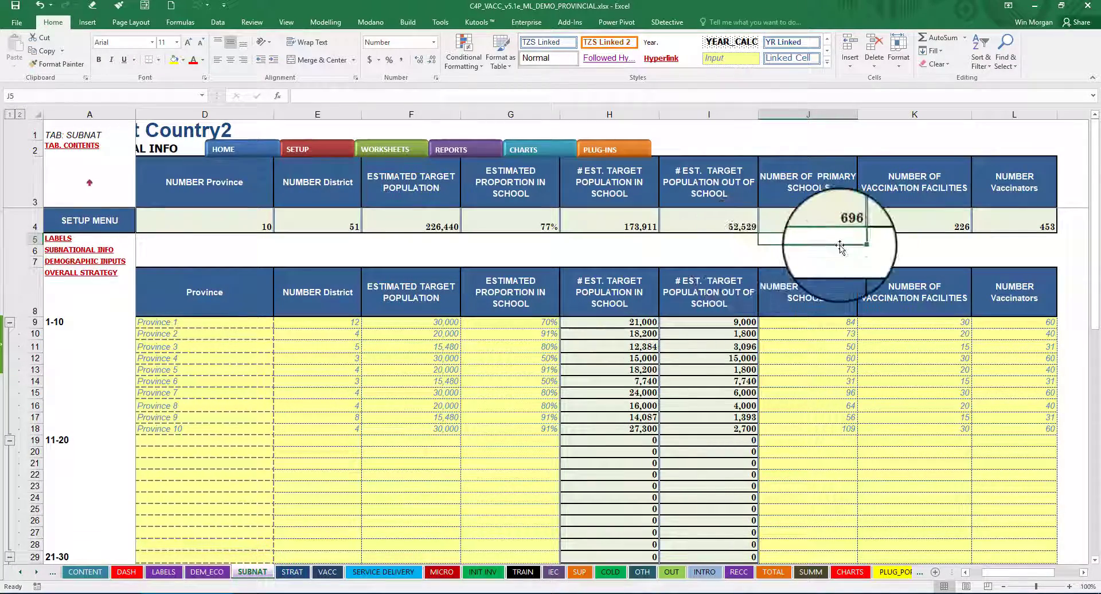
click(826, 238)
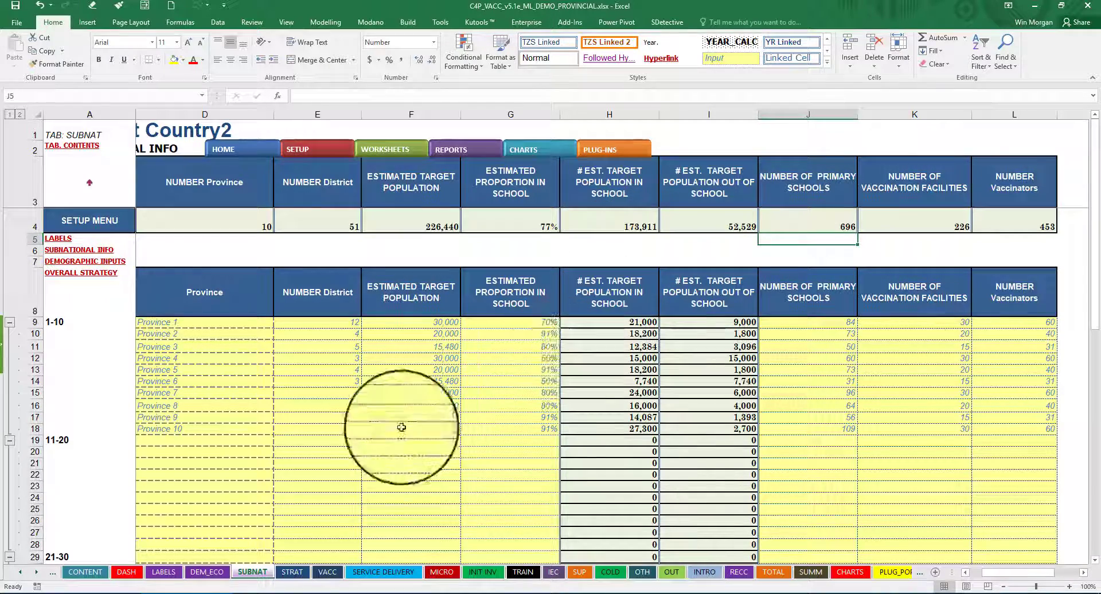
click(399, 575)
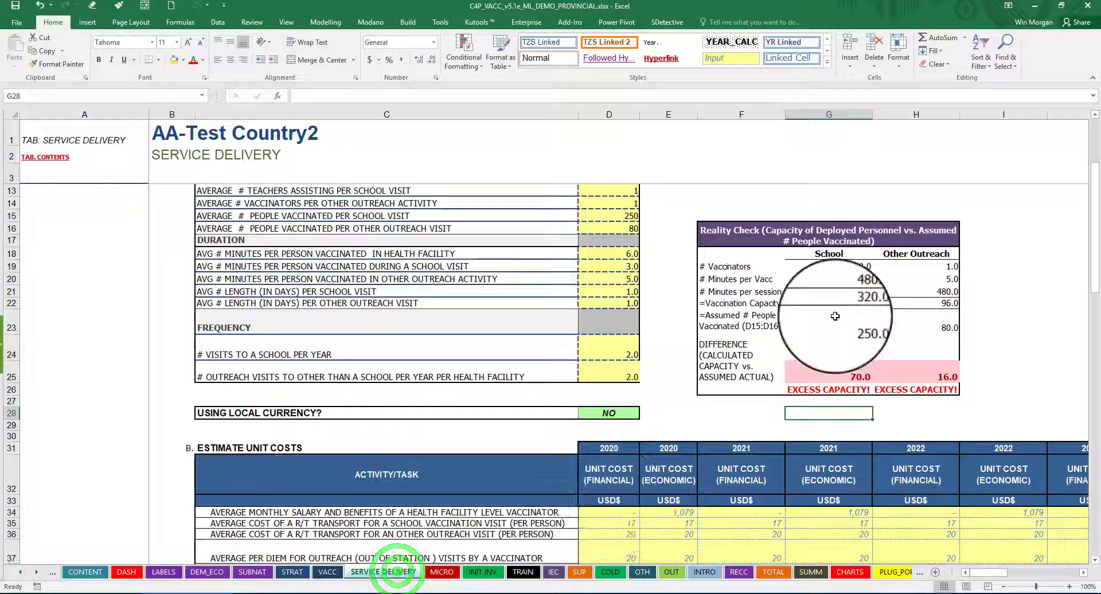